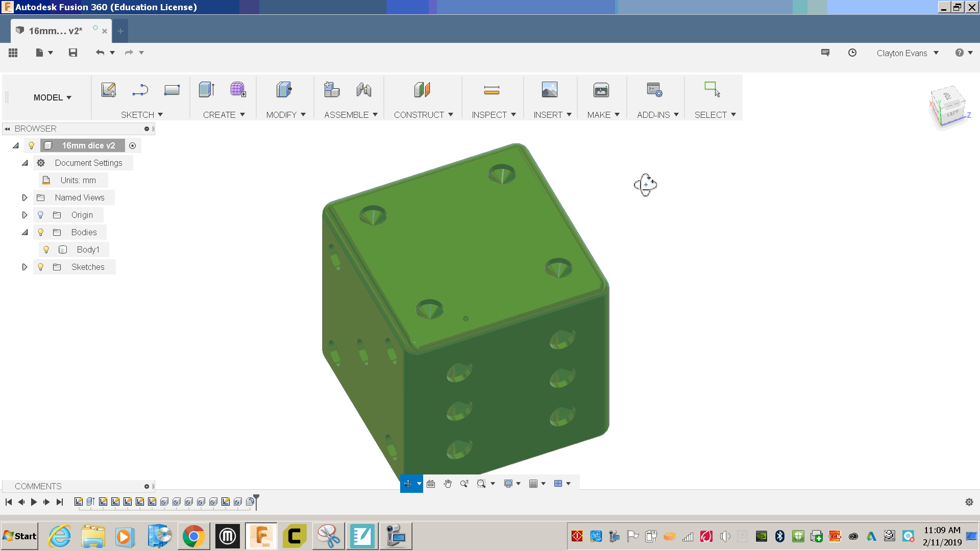
key(Escape)
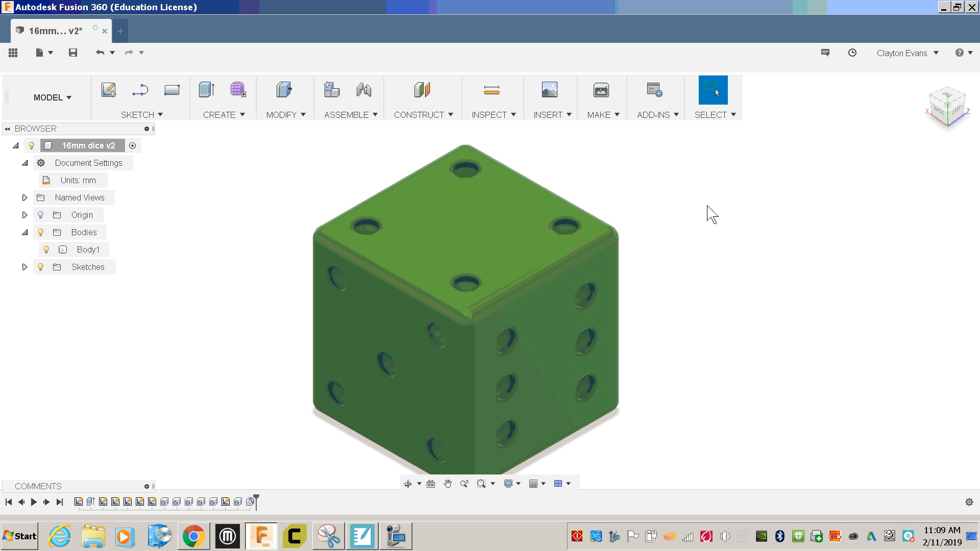
mouse_move(652, 376)
middle_down()
mouse_move(650, 335)
mouse_move(643, 366)
middle_up()
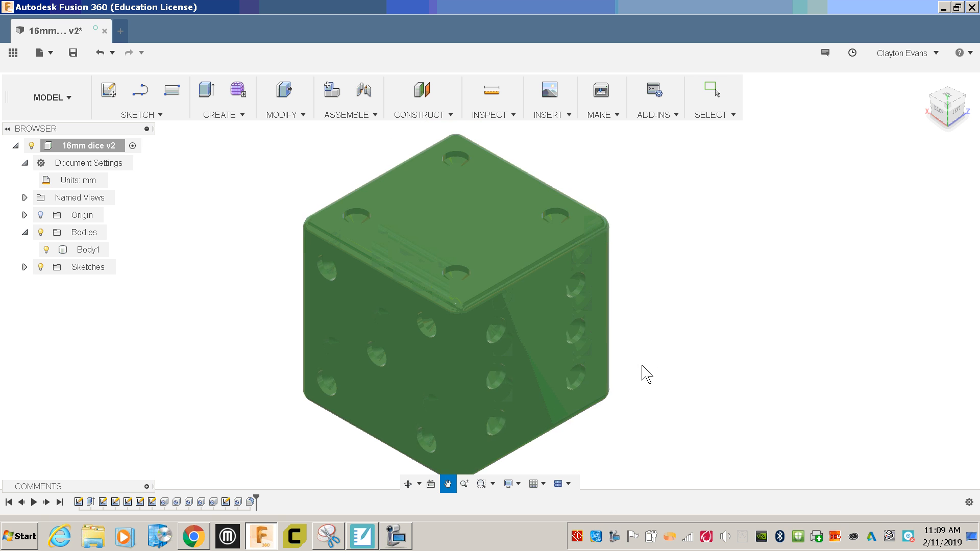
scroll(634, 367, down, 1)
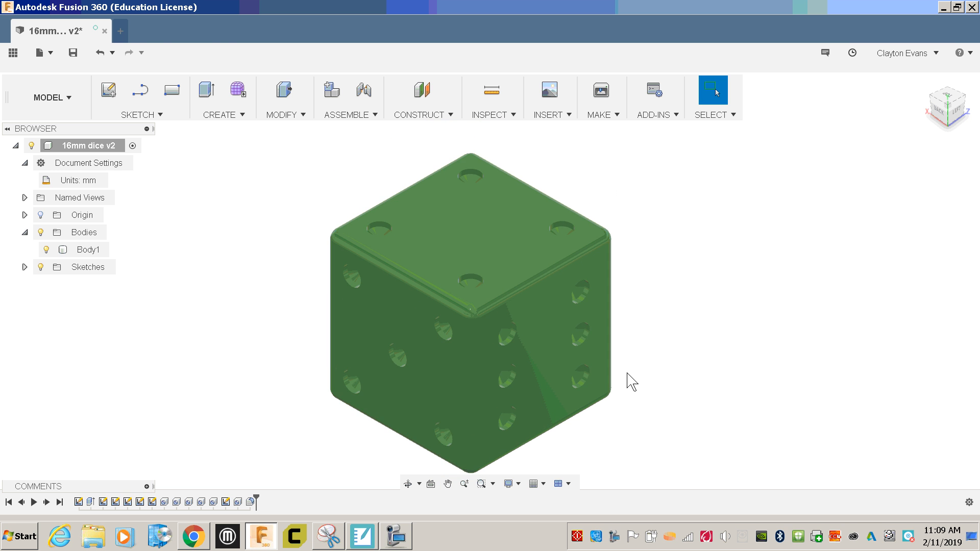
Step: Create a new design and save it under the name 3D printed die
click(121, 31)
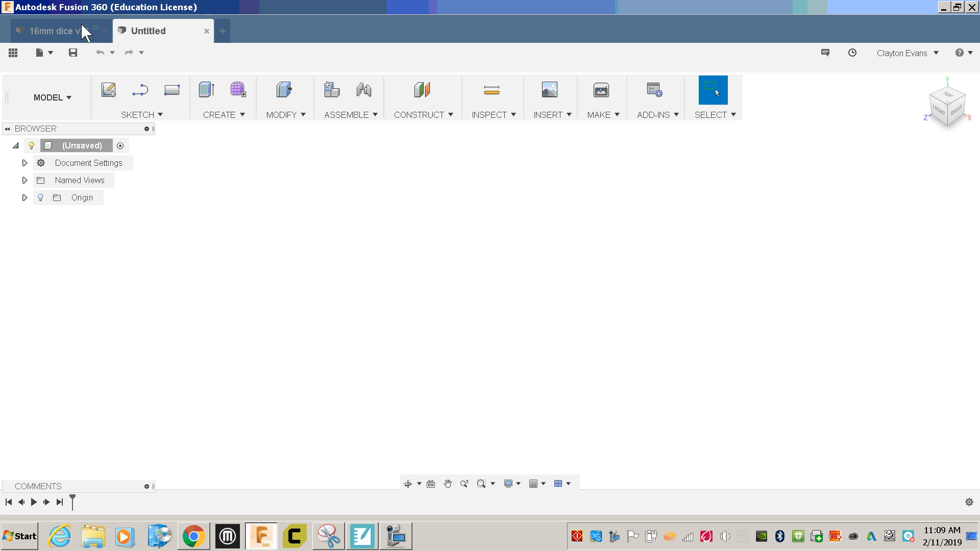
click(73, 54)
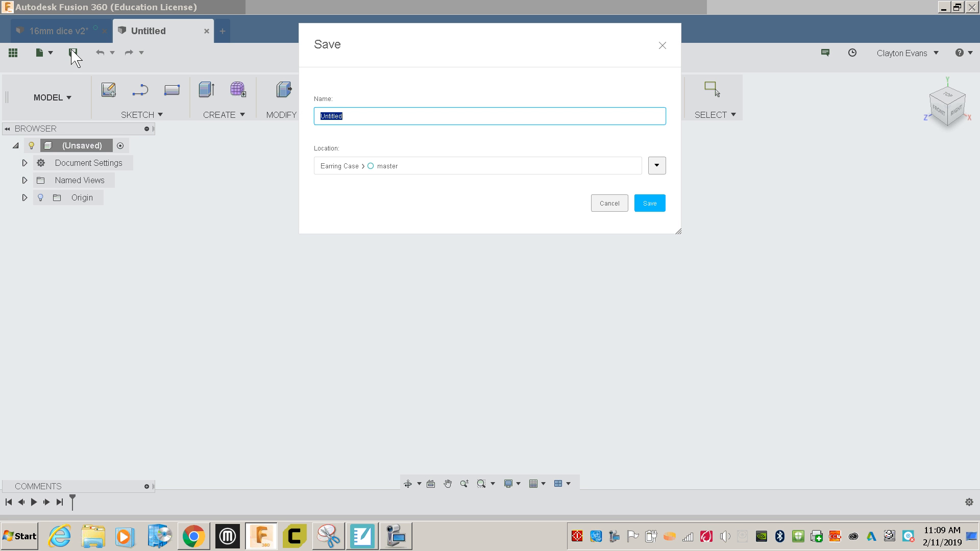
text(3D printe)
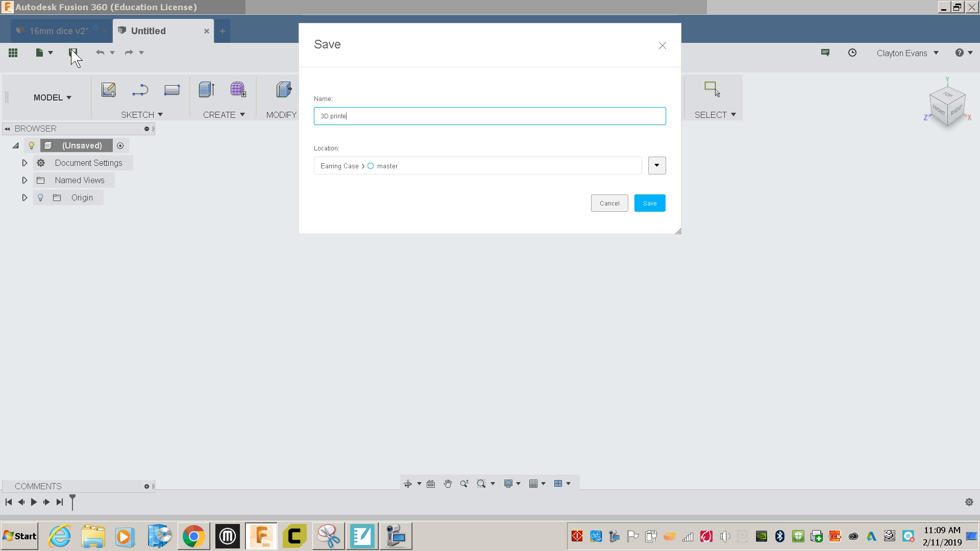
text(d dice)
key(Return)
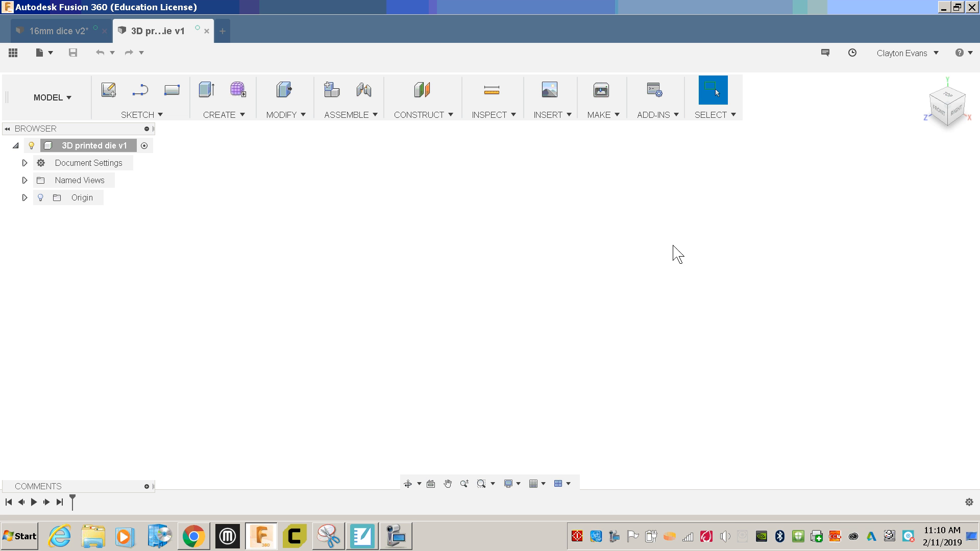
Step: Switch to Chrome and search Google Images for "standard dice sizes" to look up common die dimensions
click(191, 536)
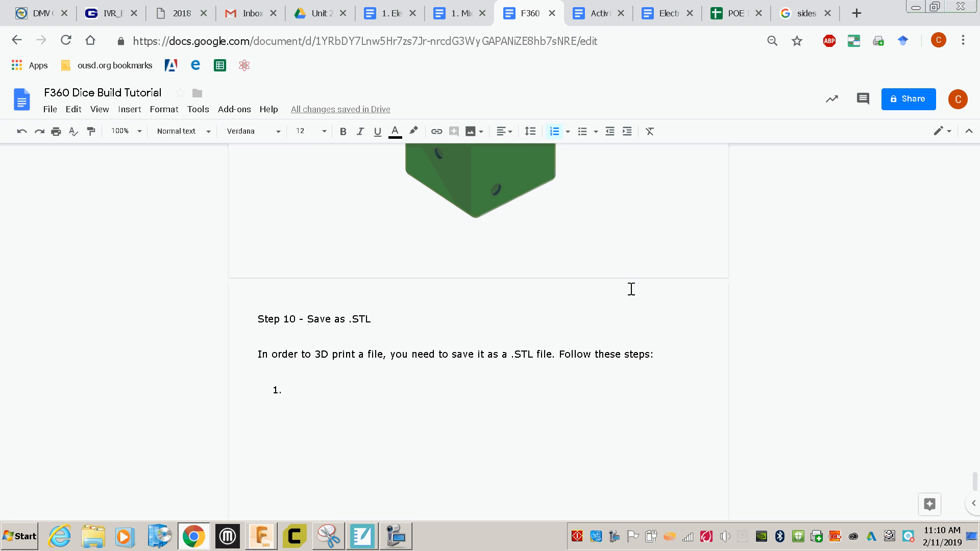
click(802, 12)
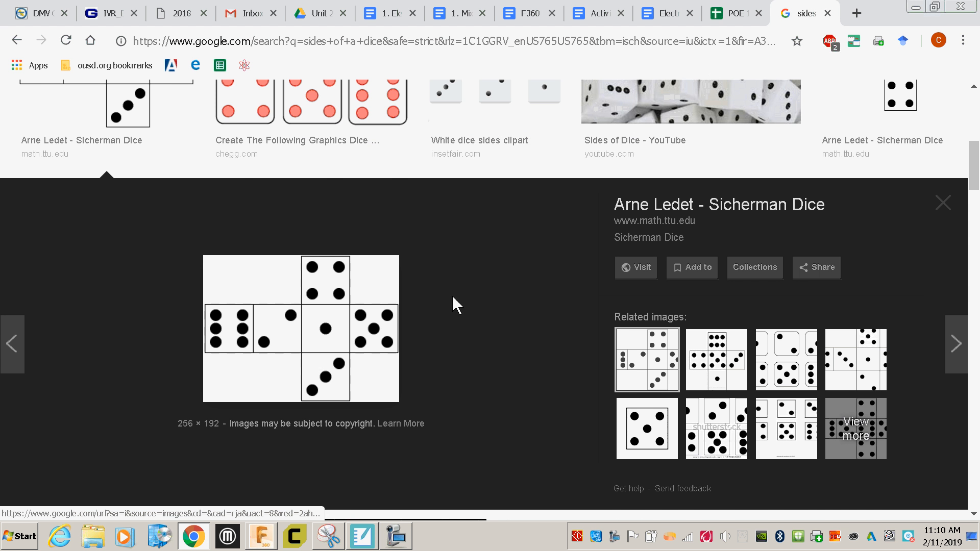
scroll(407, 306, up, 8)
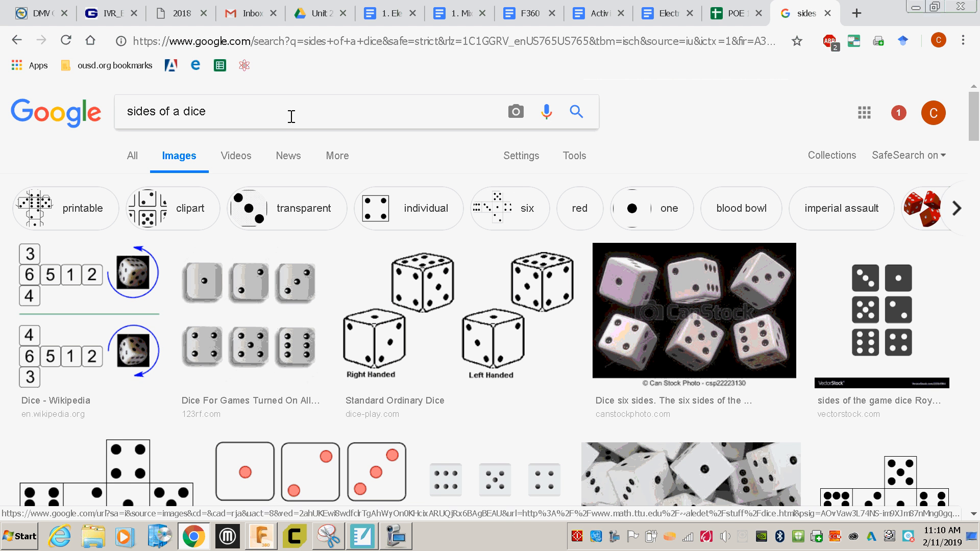
triple_click(291, 116)
text(standard d)
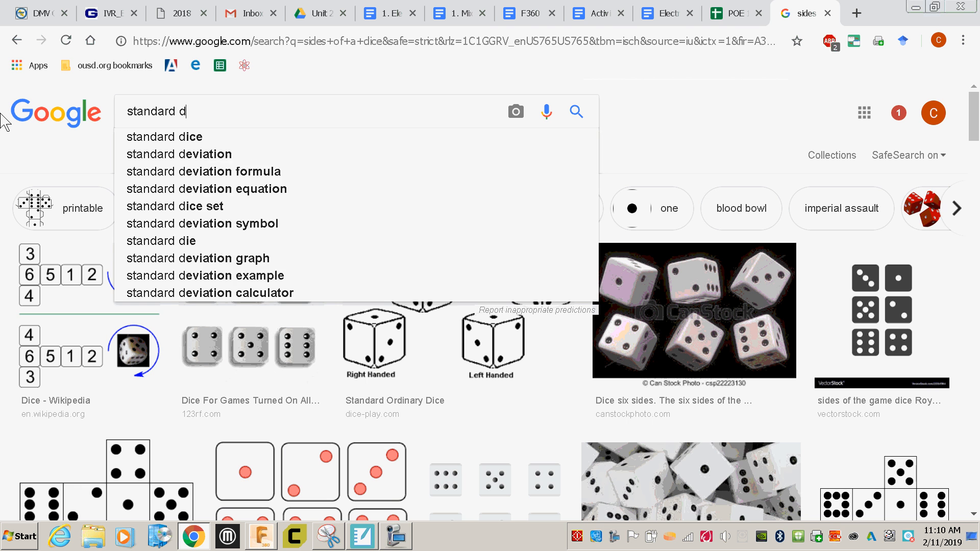
text(ice sizes)
key(Return)
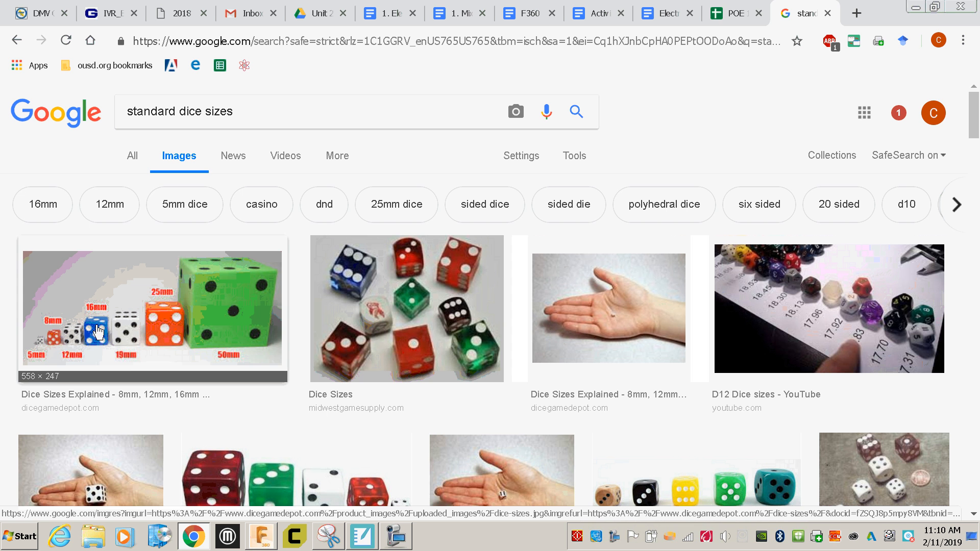
key(ctrl)
key(ctrl)
key(ctrl)
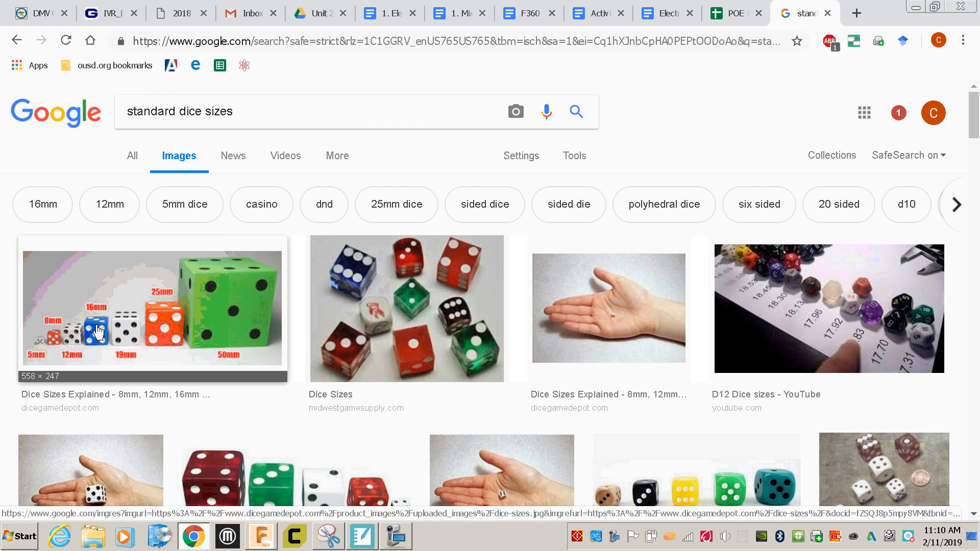
Step: Return to Fusion 360 and change the new design's active units to Millimeter
key(alt+Tab)
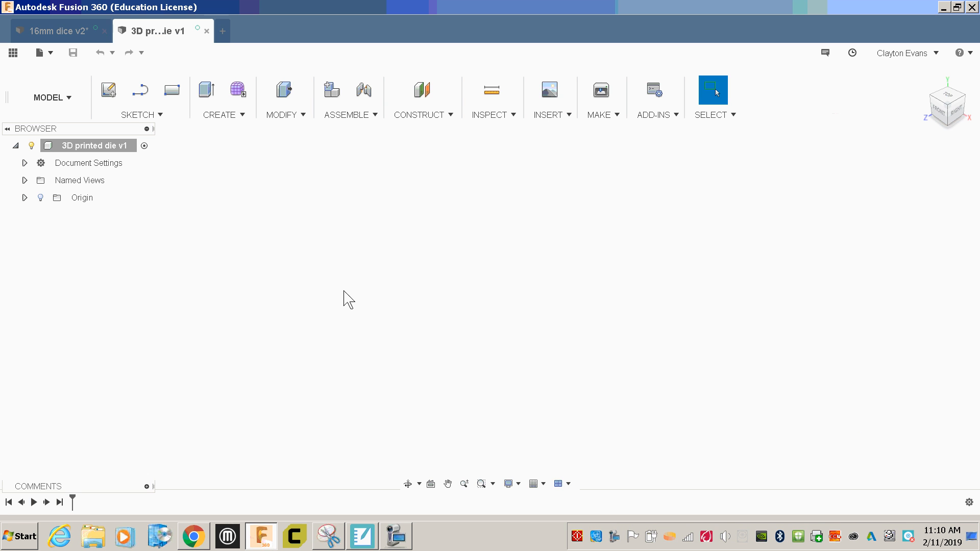
click(24, 164)
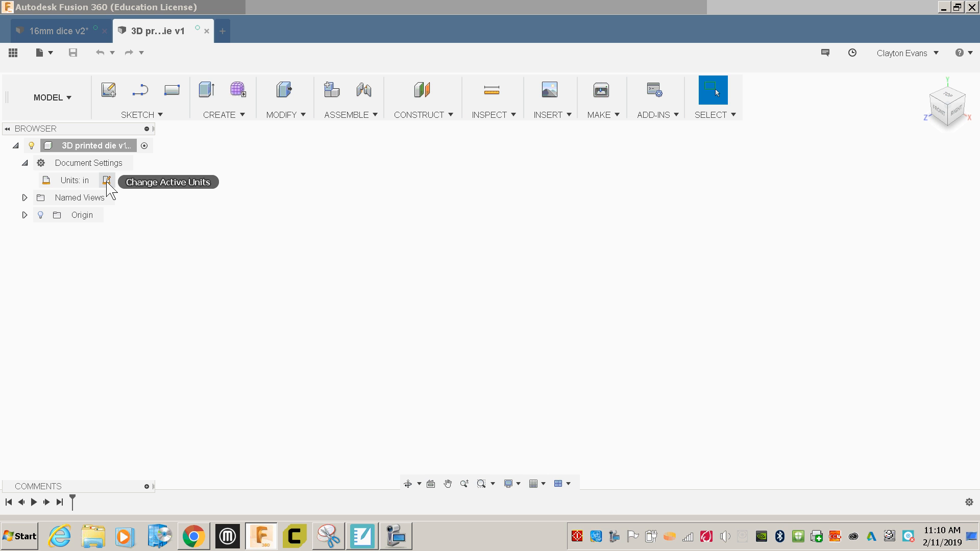
click(107, 181)
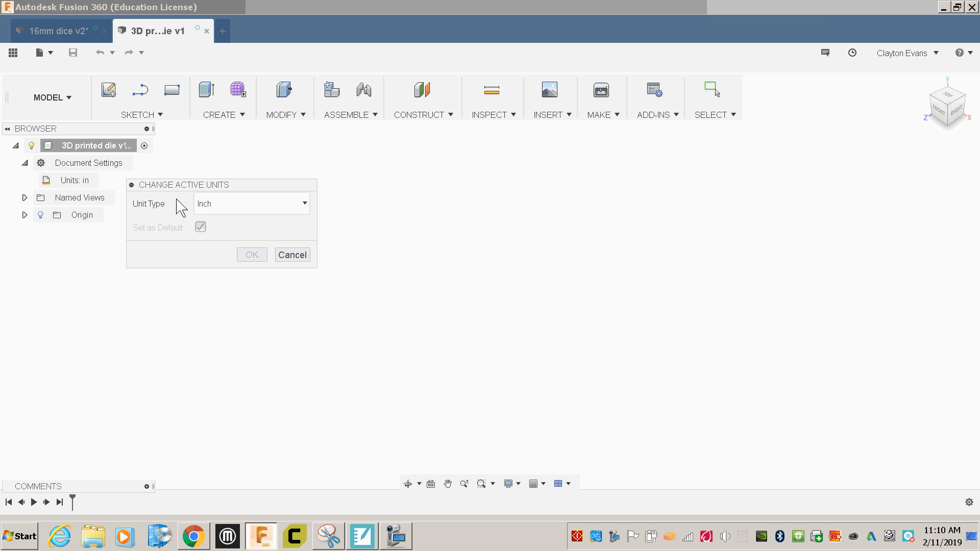
click(209, 203)
click(224, 236)
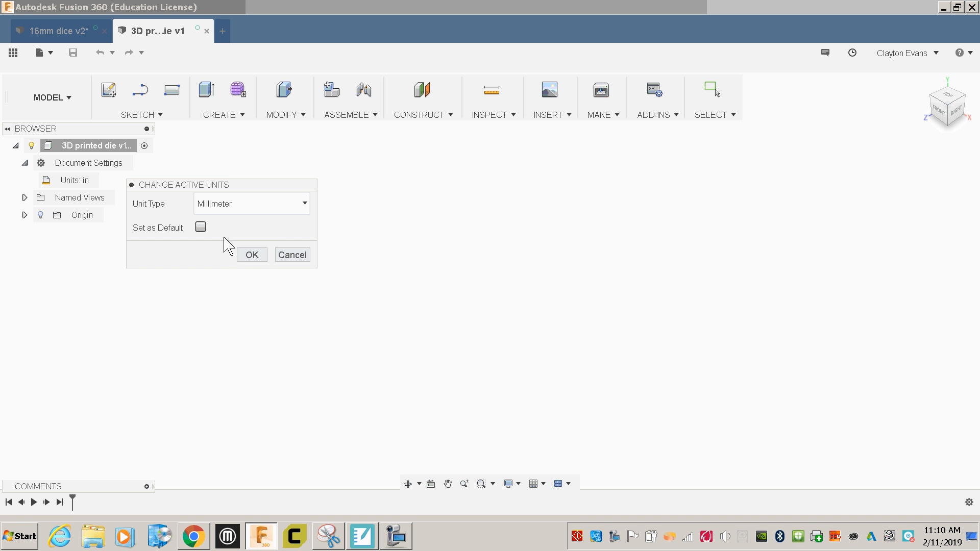
click(253, 255)
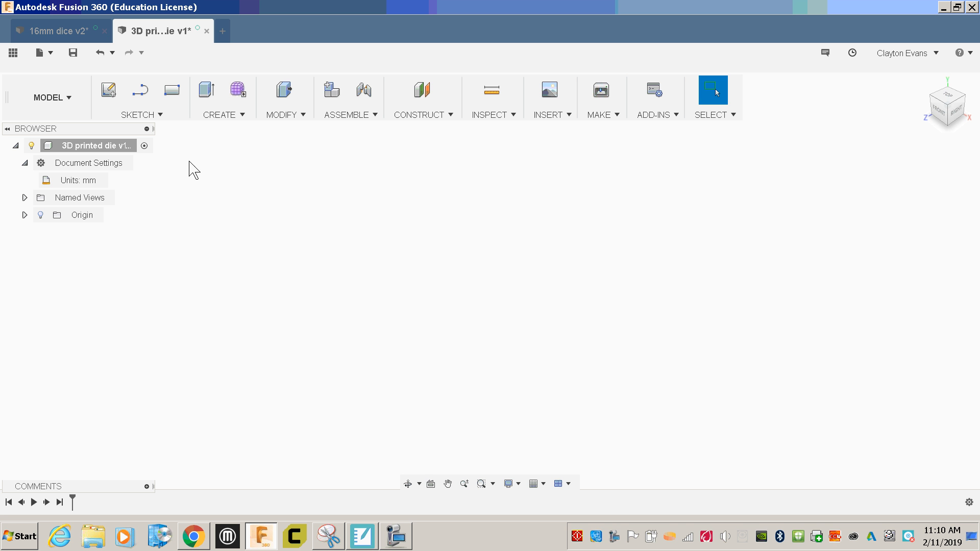
Step: Start a new sketch on the horizontal origin plane
click(110, 94)
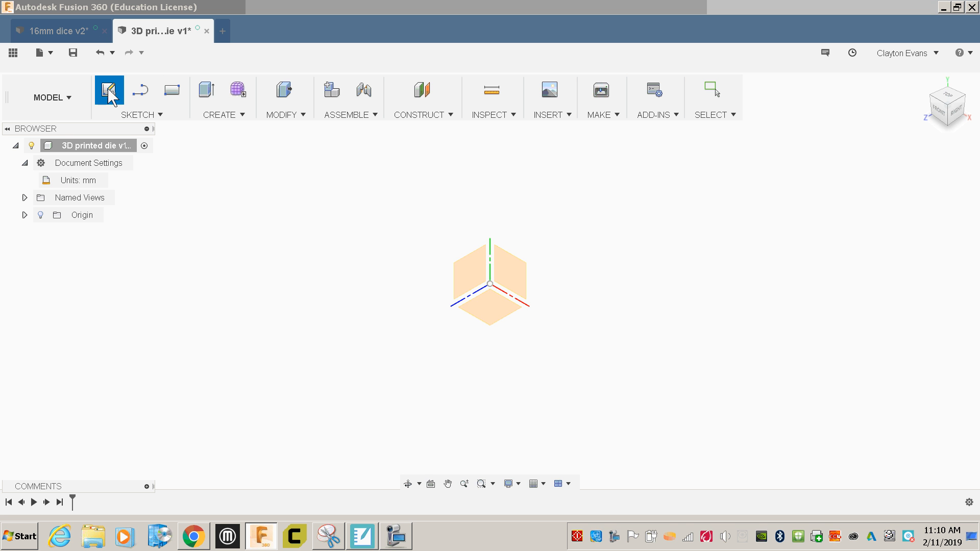
click(499, 312)
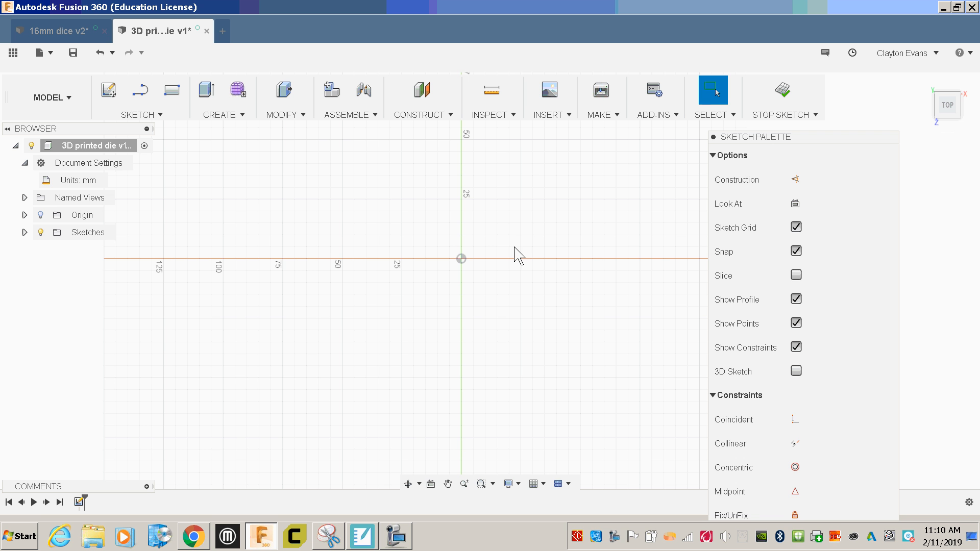
key(r)
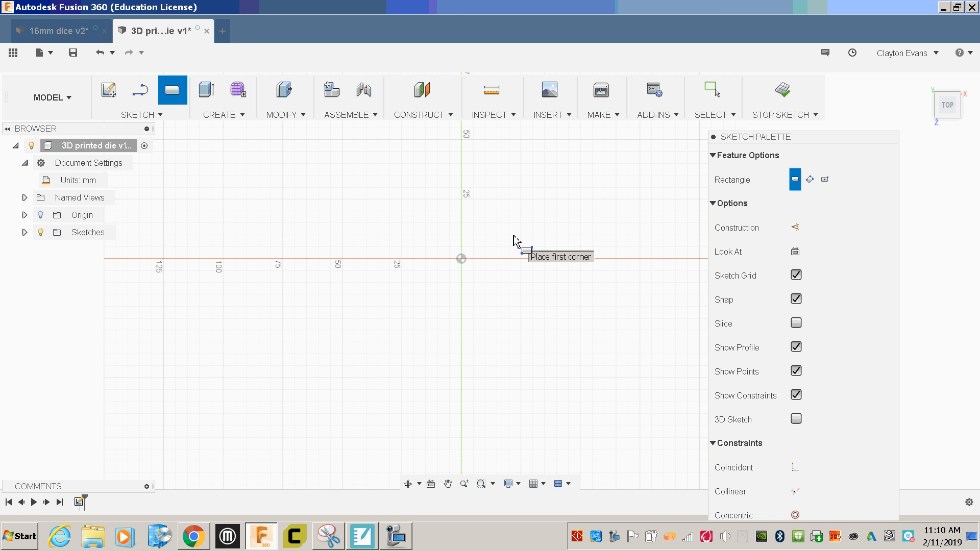
click(162, 116)
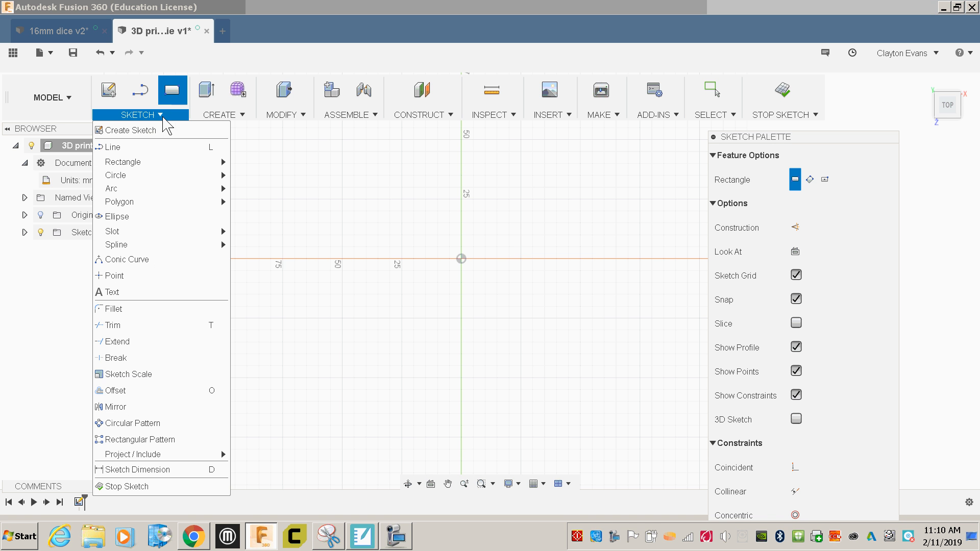
mouse_move(173, 162)
click(240, 165)
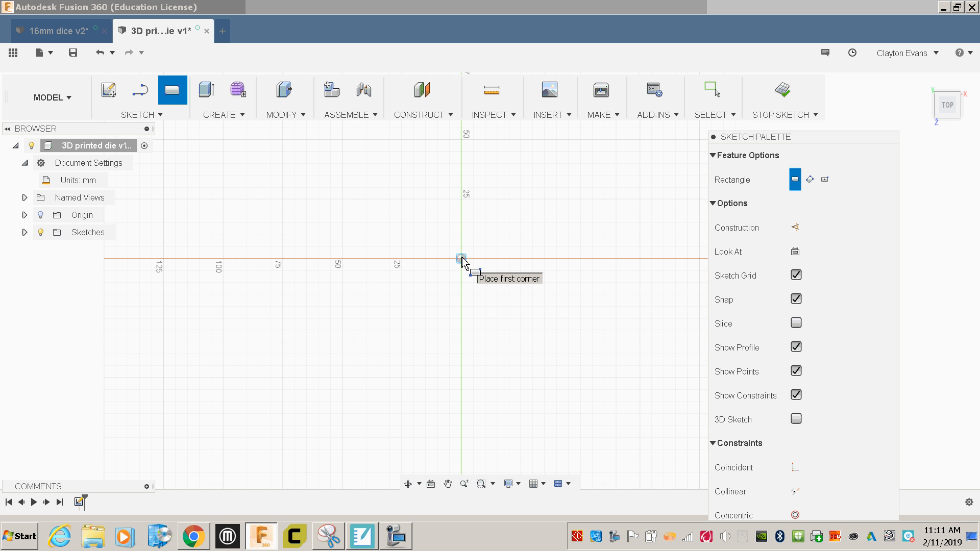
click(461, 259)
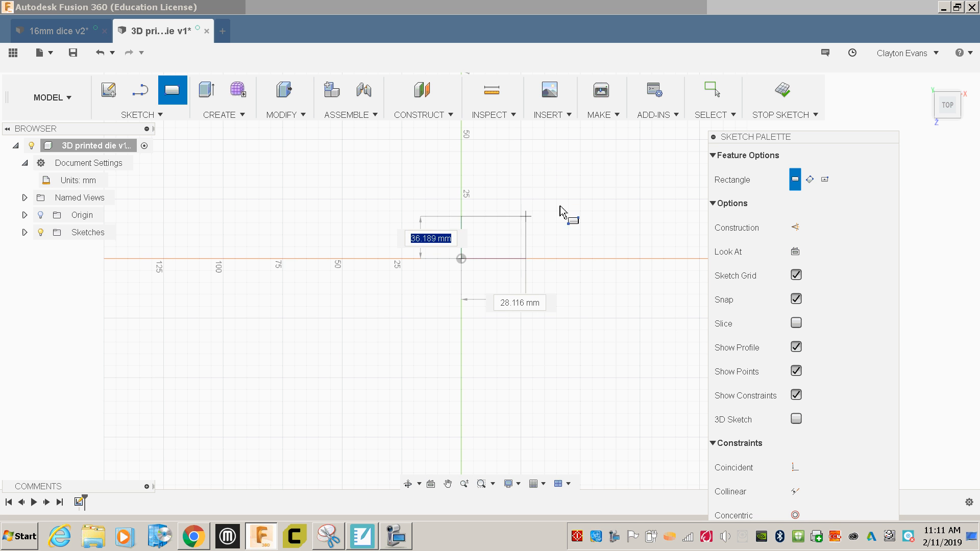
click(509, 163)
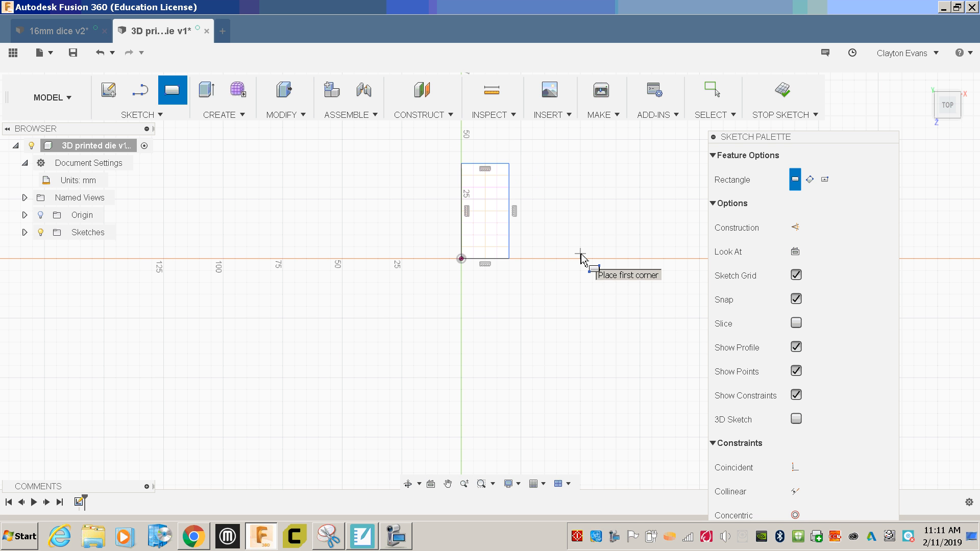
key(Escape)
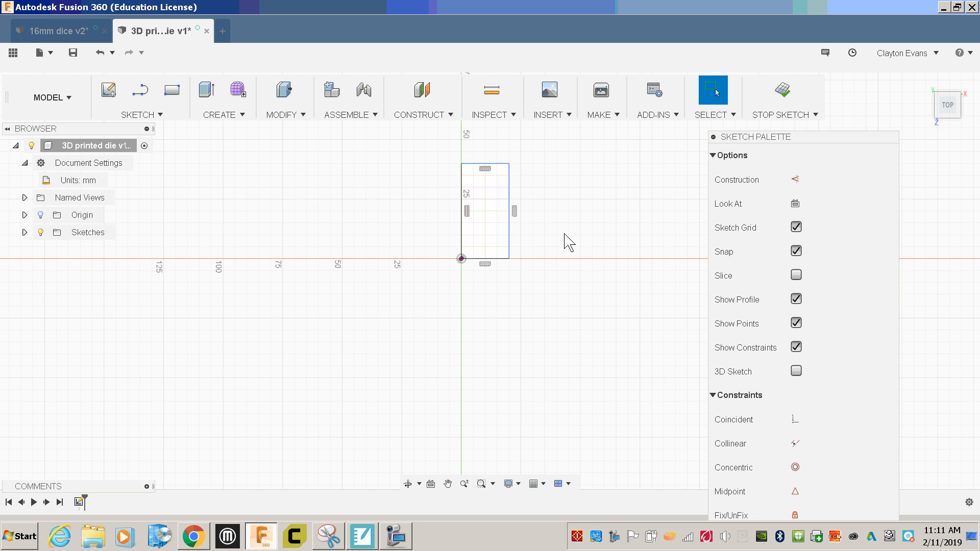
key(ctrl+z)
Step: Sketch a 16 mm by 16 mm square with one corner at the origin and finish the sketch
key(r)
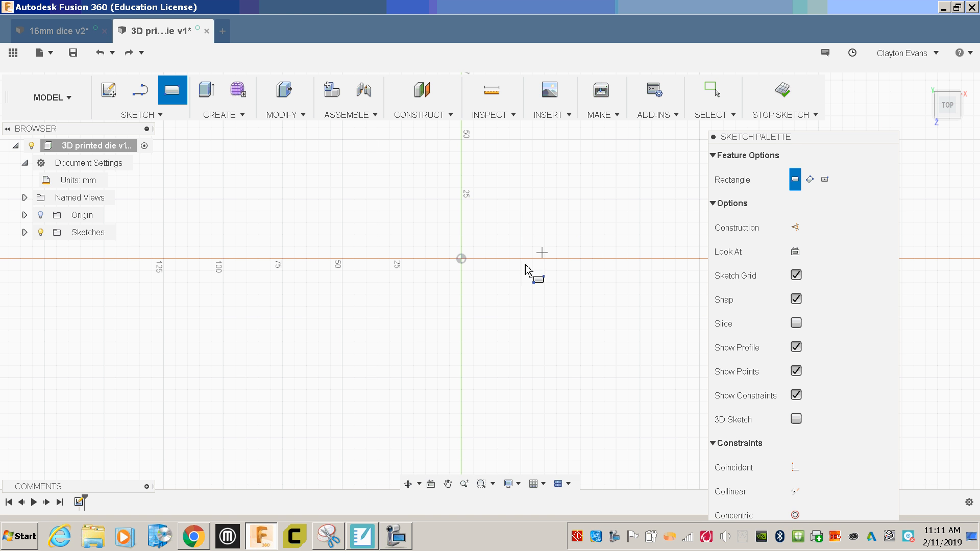
click(462, 259)
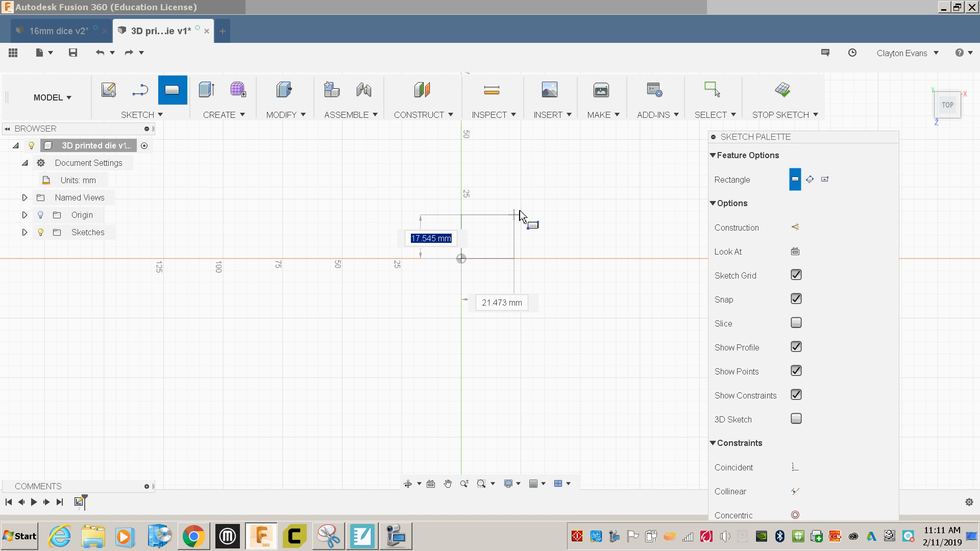
text(1)
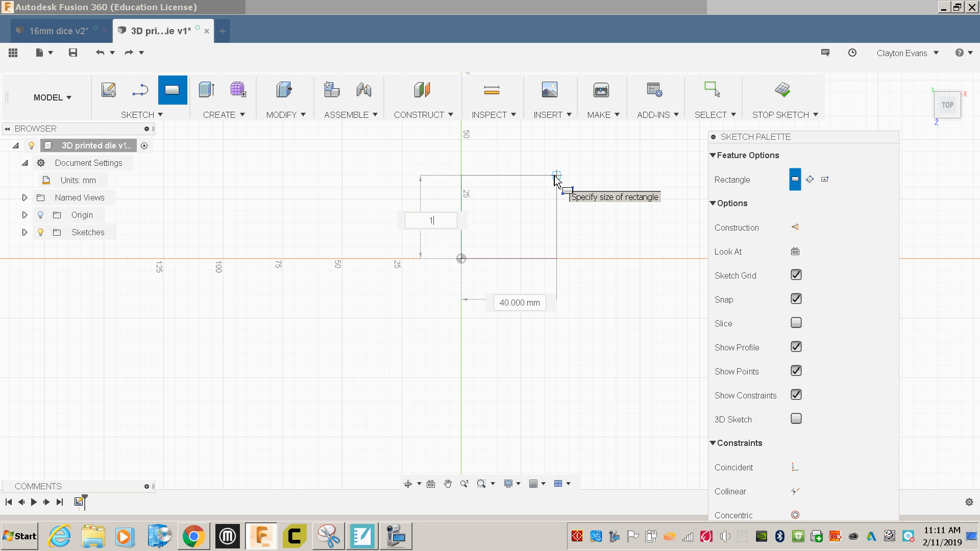
text(5)
key(BackSpace)
text(6)
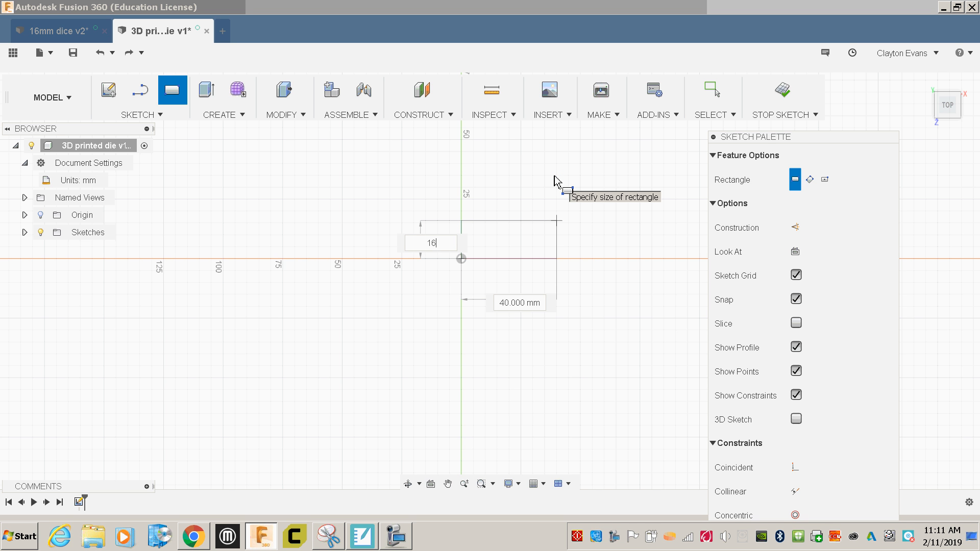
key(Tab)
key(Tab)
key(Tab)
key(Tab)
key(Tab)
key(Tab)
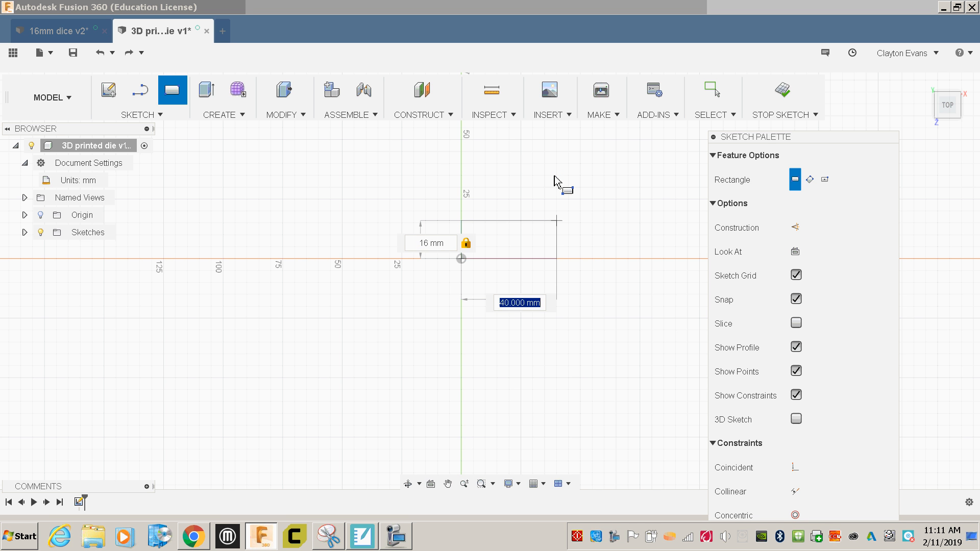
key(Tab)
text(16)
key(Tab)
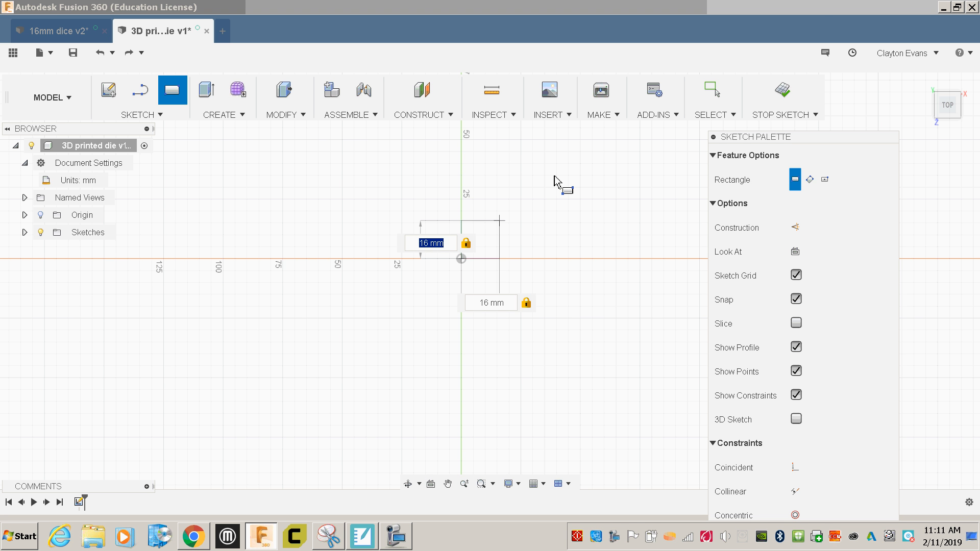
key(Return)
key(Escape)
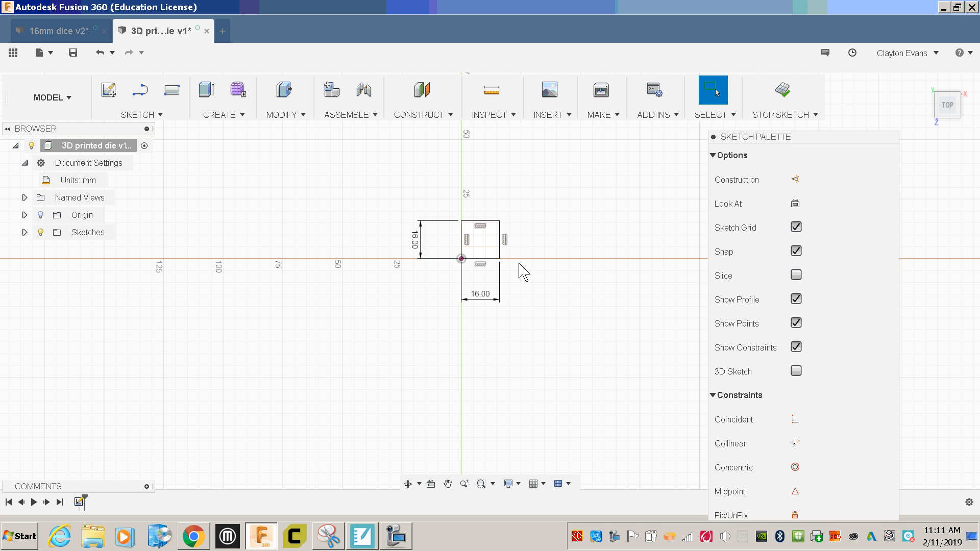
scroll(501, 241, up, 5)
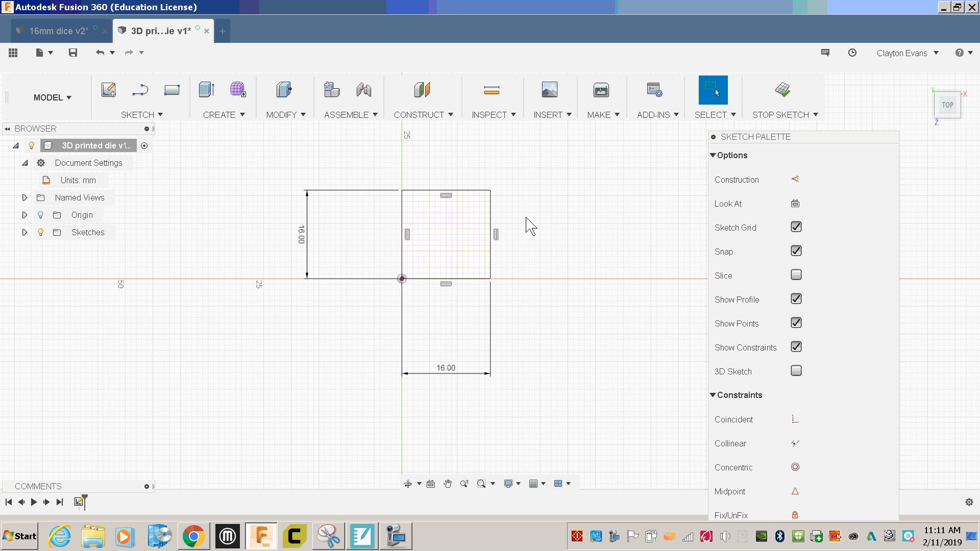
click(782, 90)
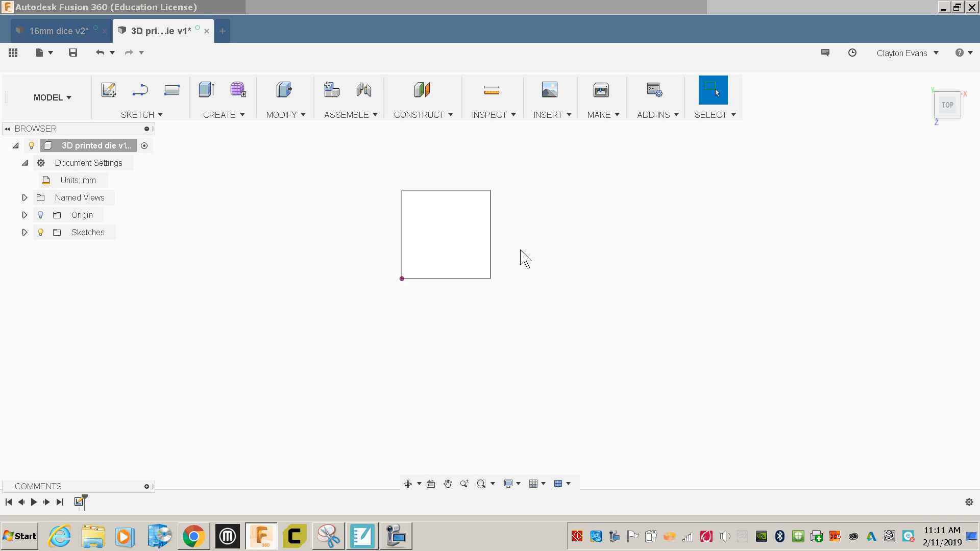
Step: Extrude the square profile 16 mm upward as a new body to form the cube
click(206, 89)
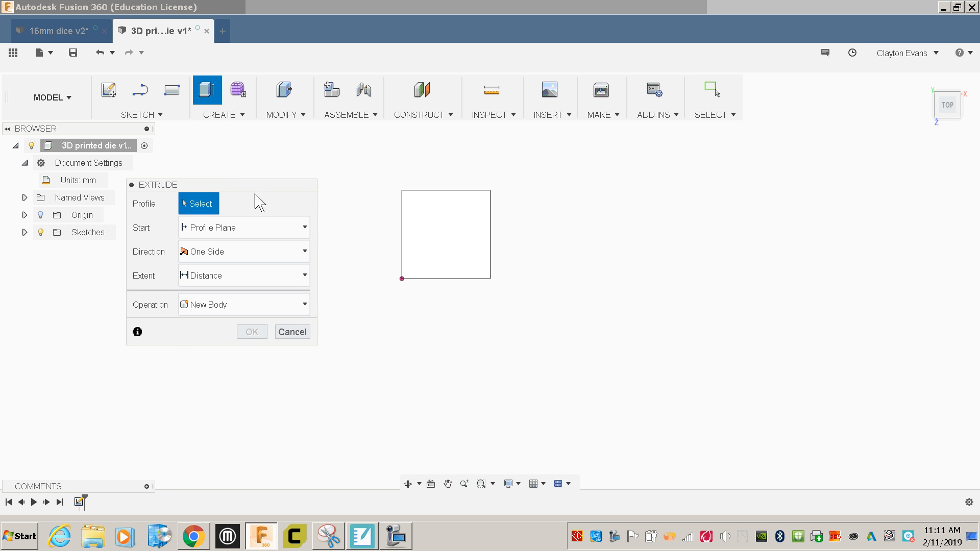
drag(261, 184, 317, 178)
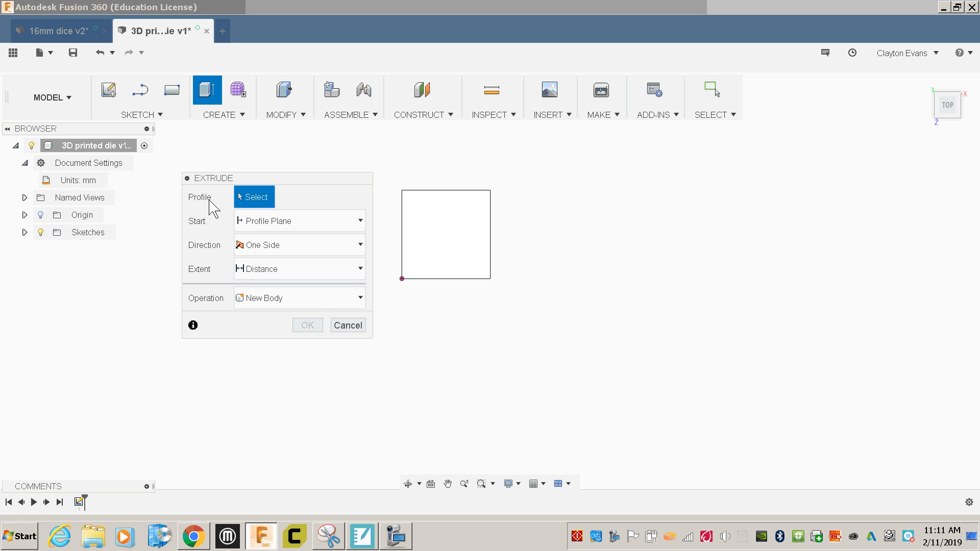
click(456, 236)
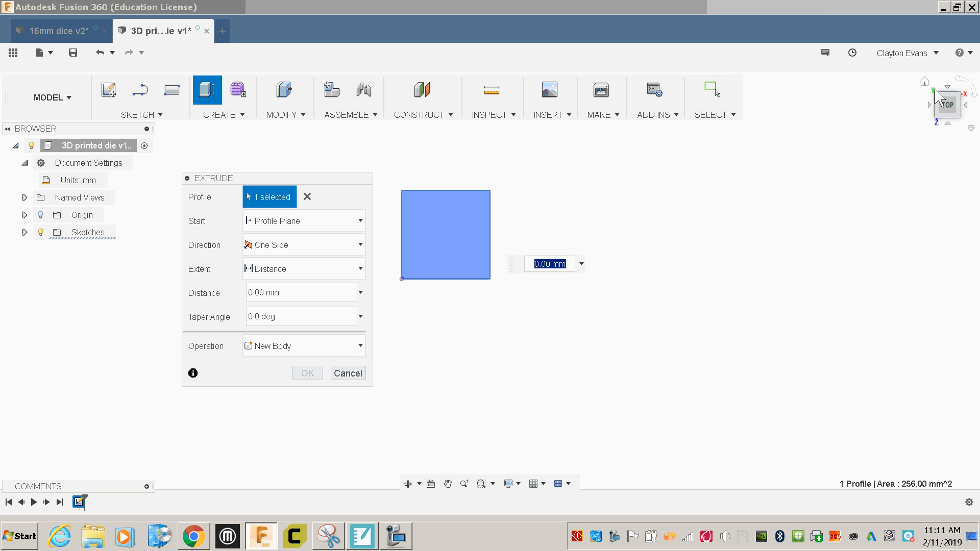
scroll(661, 273, down, 4)
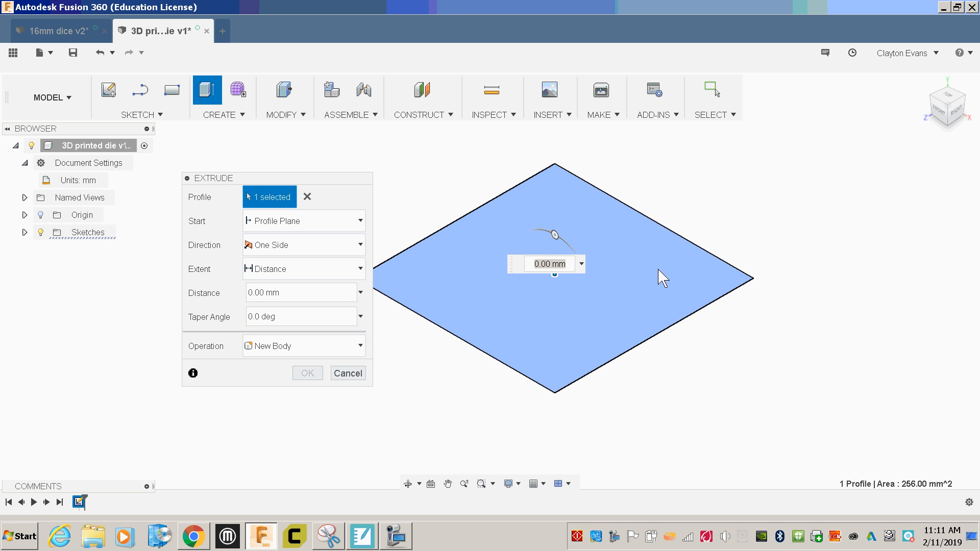
drag(512, 266, 689, 197)
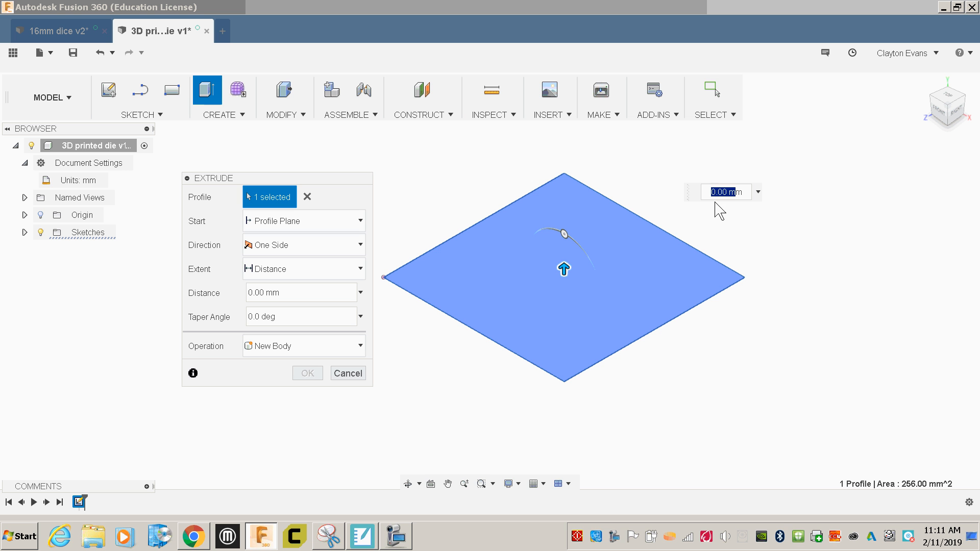
triple_click(721, 193)
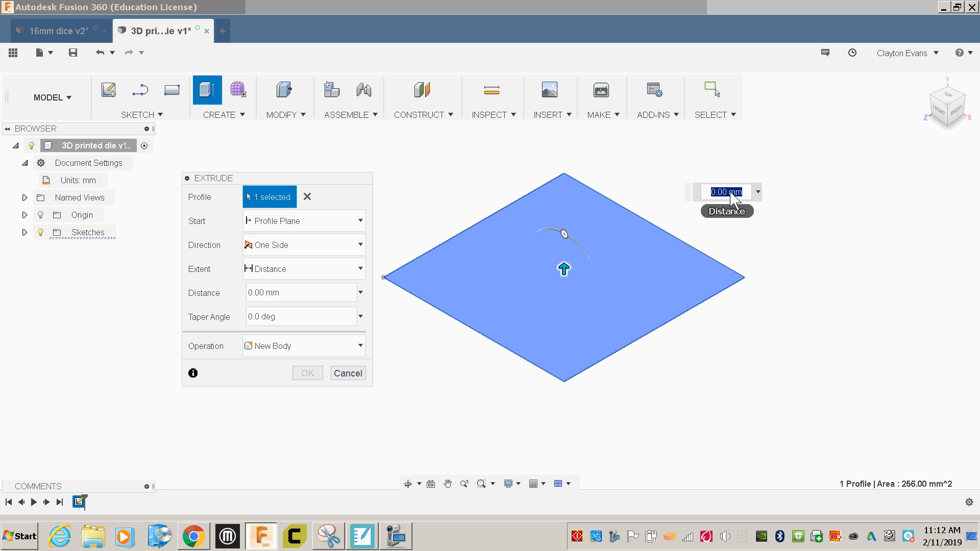
text(16)
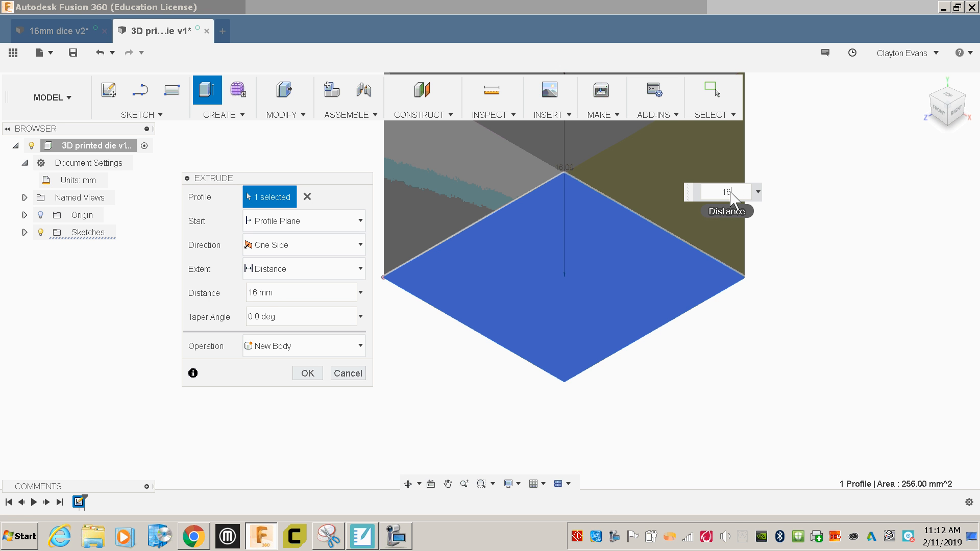
middle_drag(762, 322, 713, 422)
scroll(654, 324, down, 3)
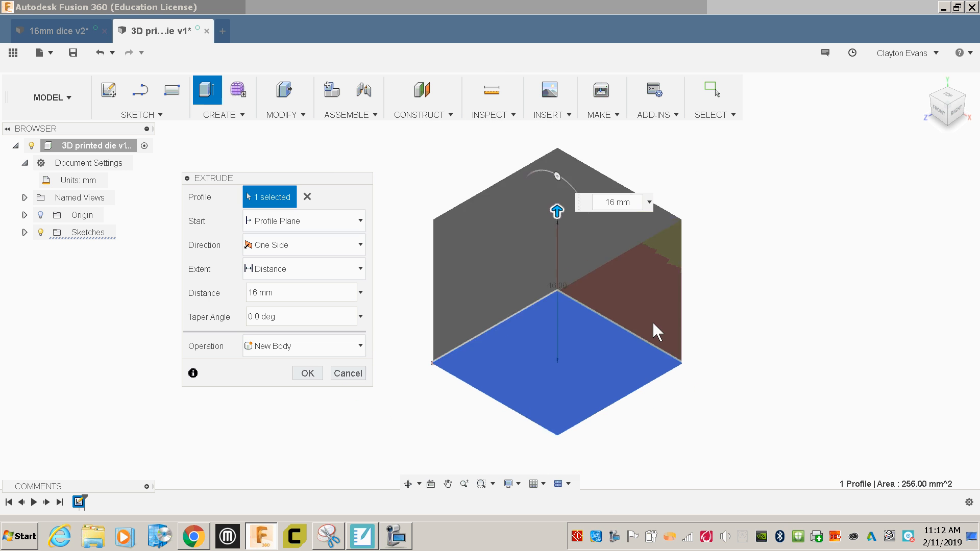
scroll(652, 320, down, 1)
drag(580, 205, 436, 189)
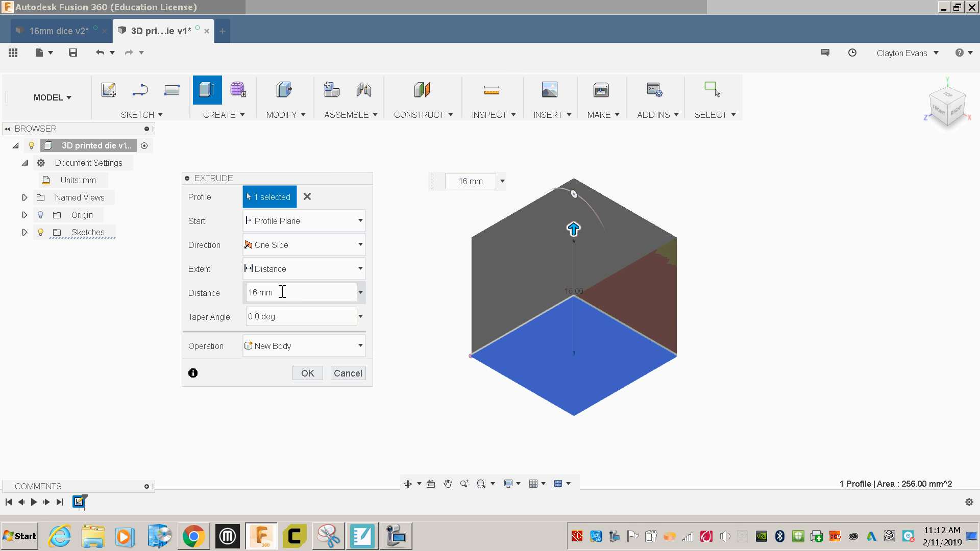
click(453, 191)
click(305, 294)
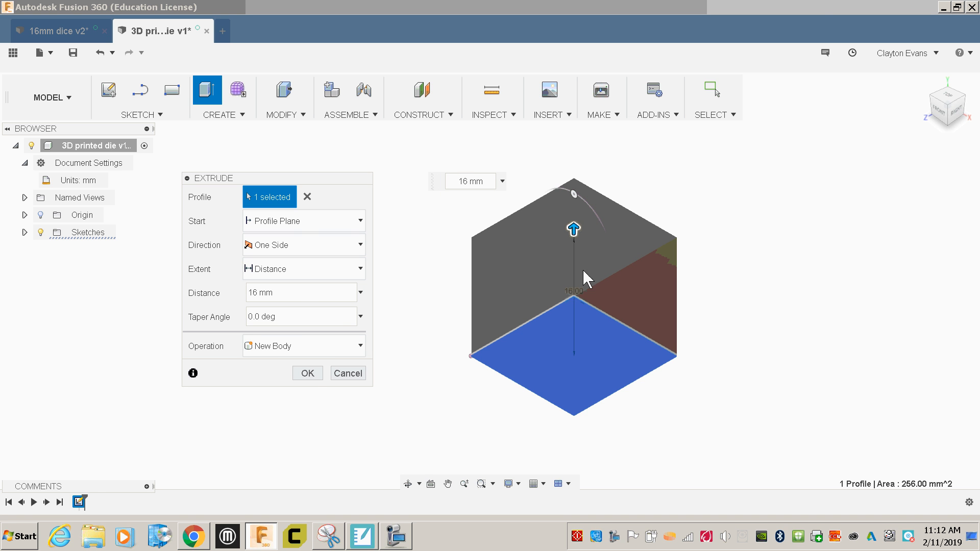
click(308, 377)
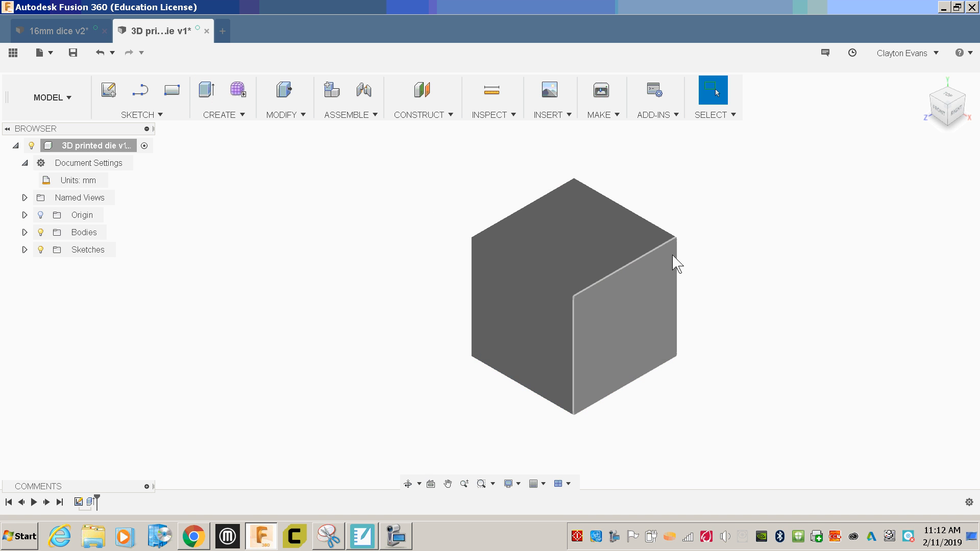
scroll(699, 245, up, 2)
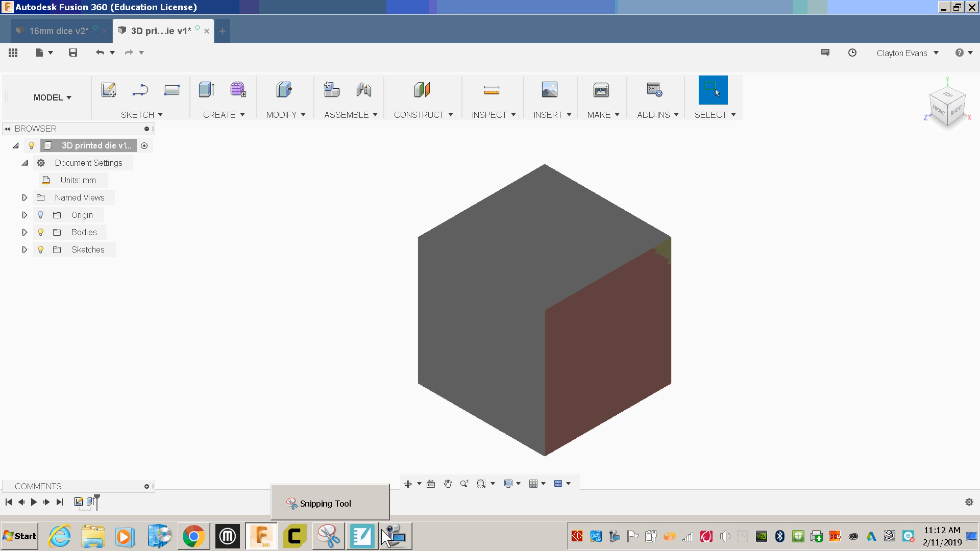
Step: Switch to Chrome and go back to the "sides of a dice" image results to examine the unfolded Sicherman Dice layout
click(396, 540)
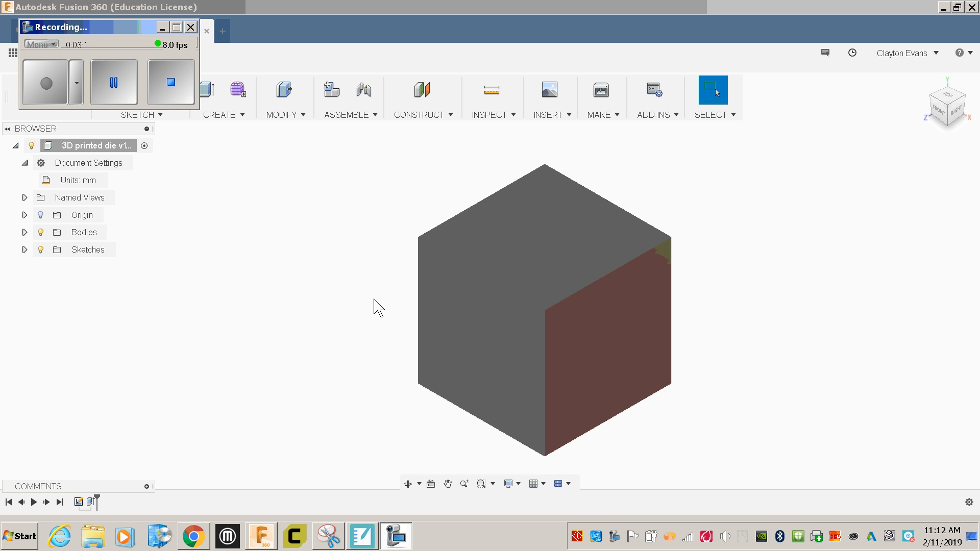
click(203, 537)
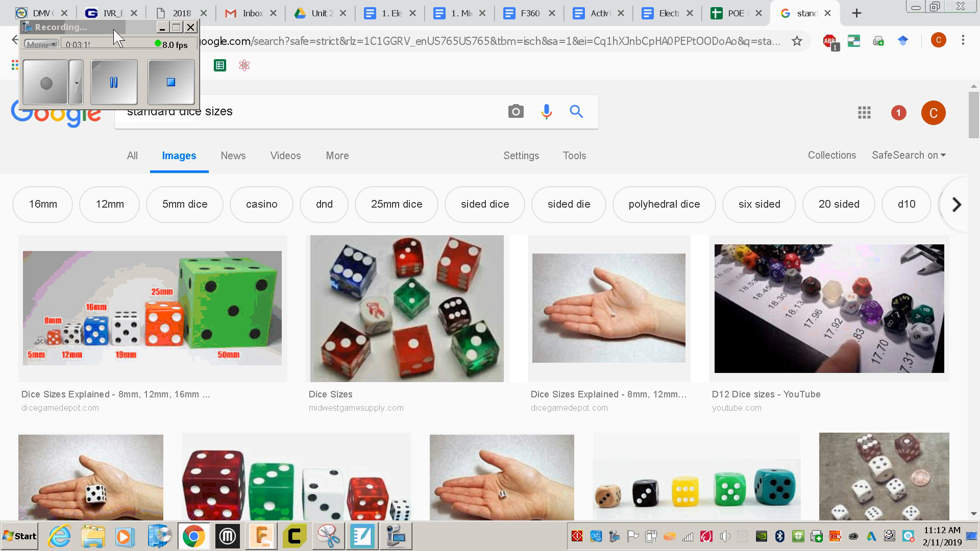
drag(114, 29, 193, 45)
click(17, 40)
click(87, 480)
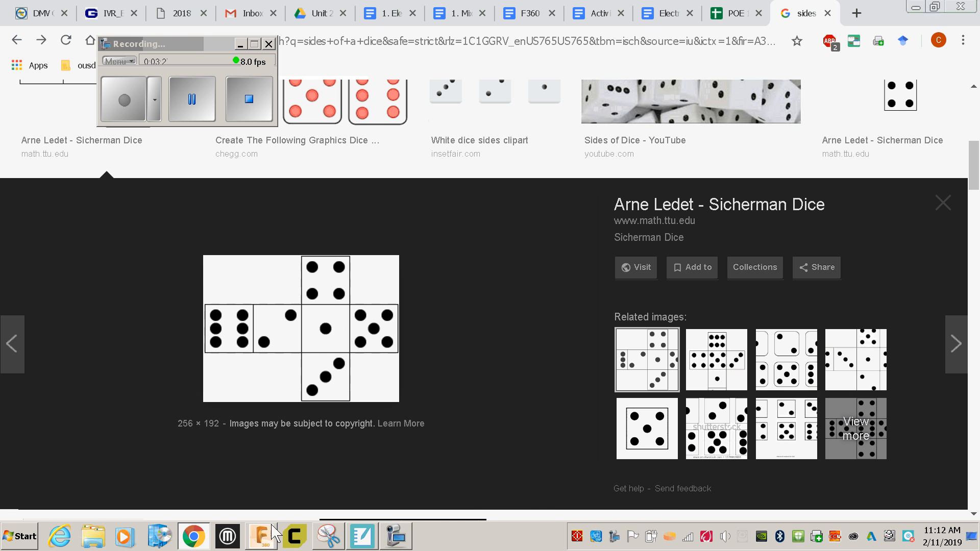
Step: Return to Fusion 360, minimize the screen recorder window and start a new sketch on the cube's right face
click(268, 541)
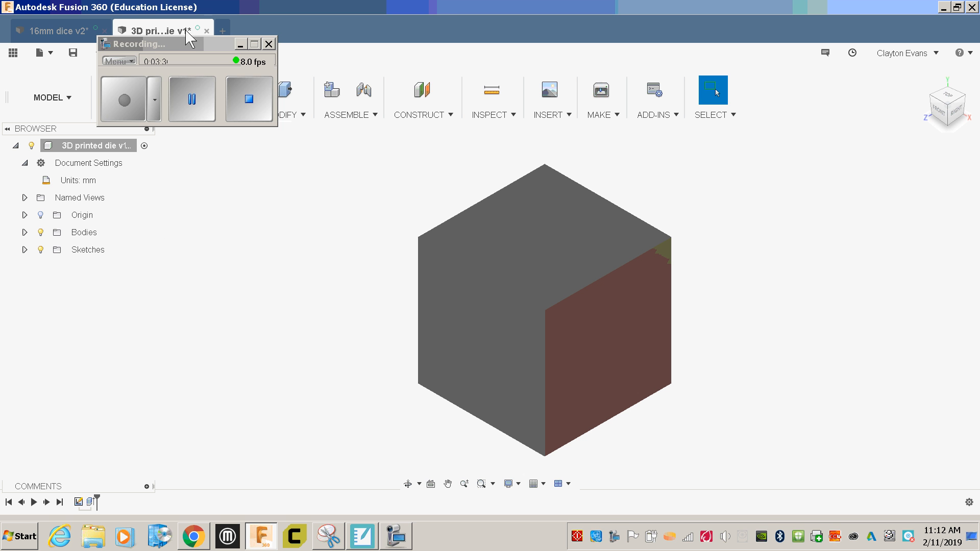
drag(189, 54, 335, 19)
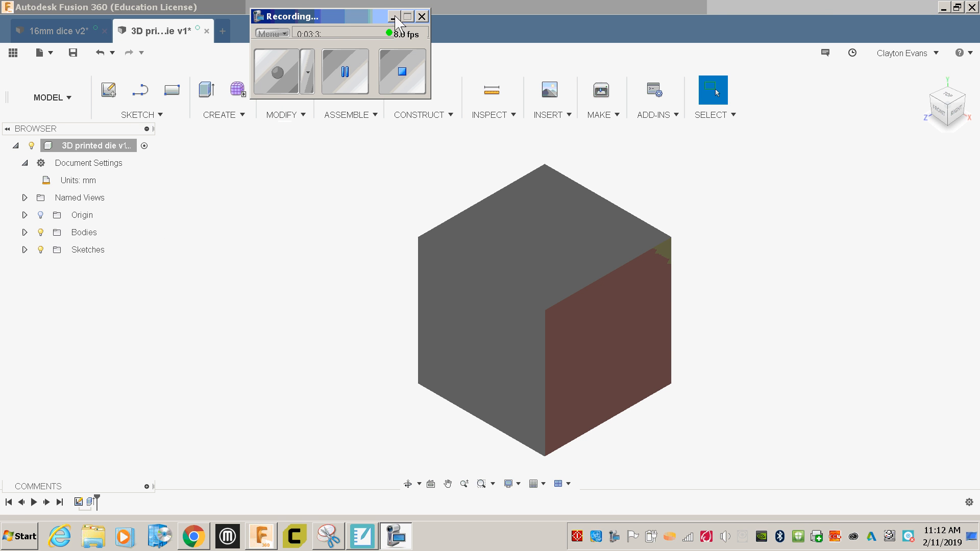
click(393, 18)
click(109, 91)
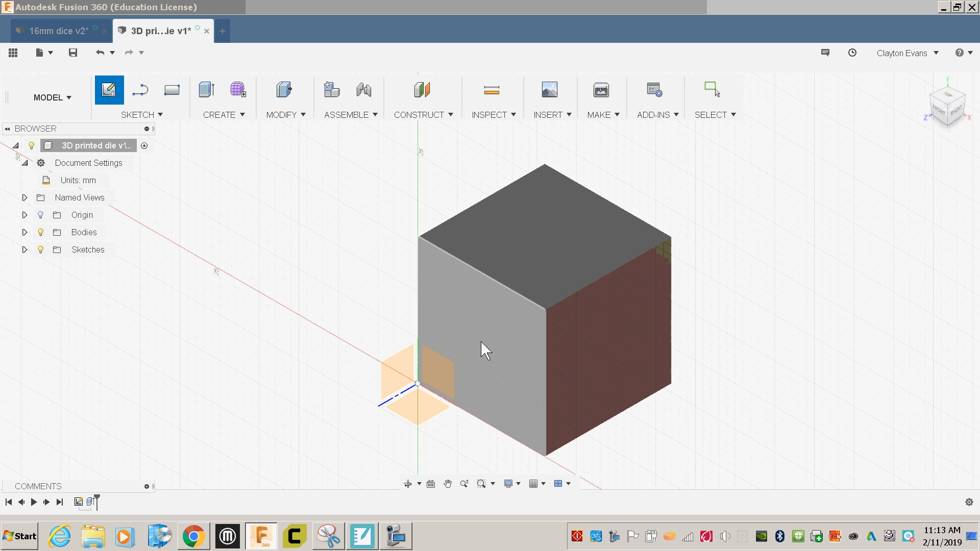
click(590, 323)
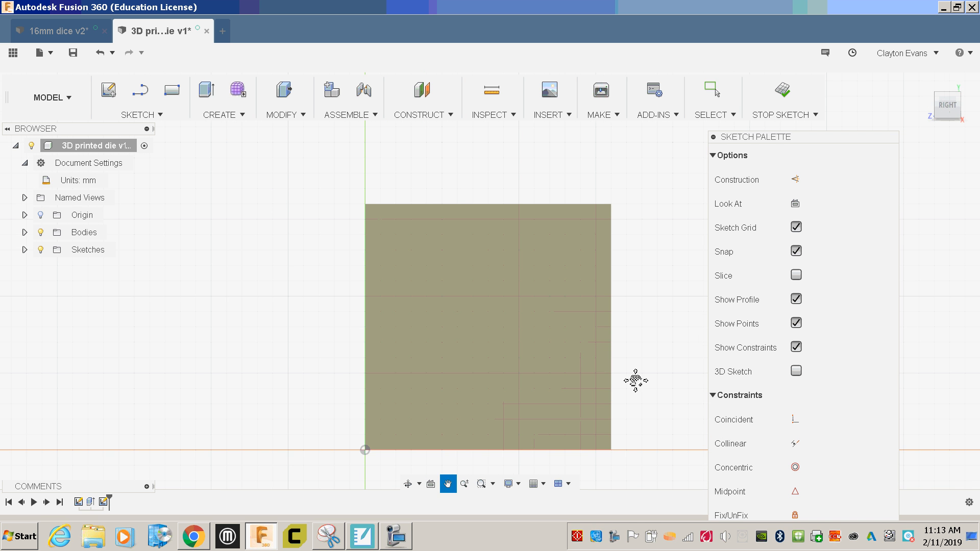
middle_drag(635, 378, 622, 352)
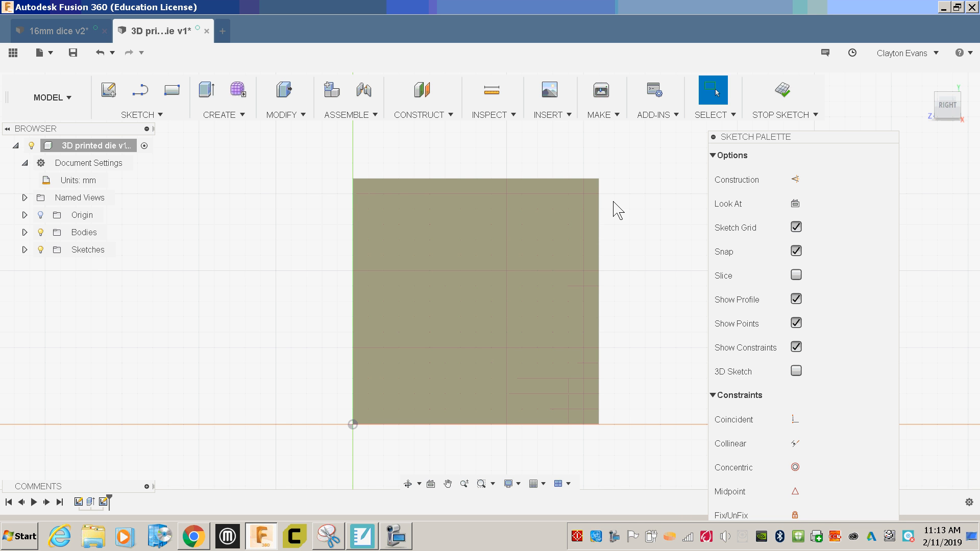
Step: Sketch four connected freehand lines across and beside the right face, beginning with a horizontal line about 21.7 mm long
key(l)
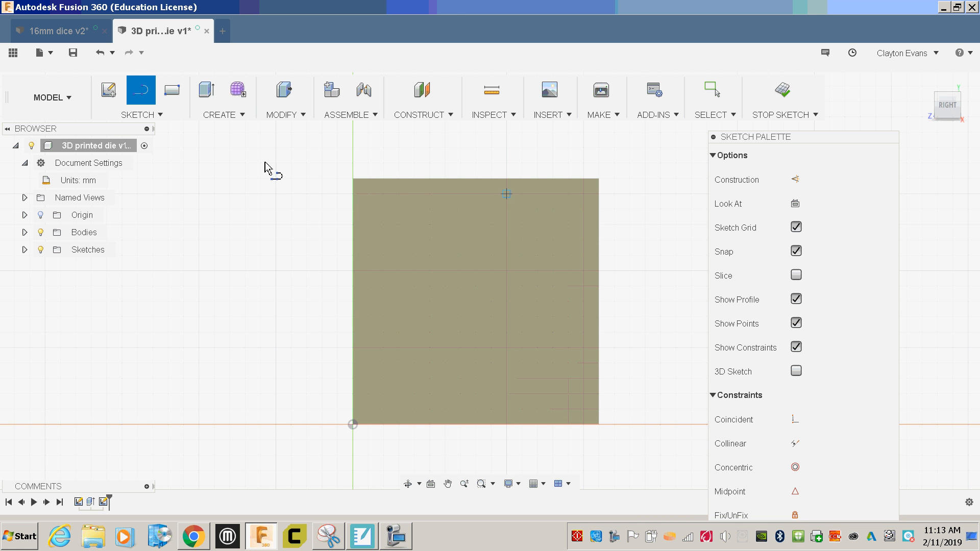
click(168, 116)
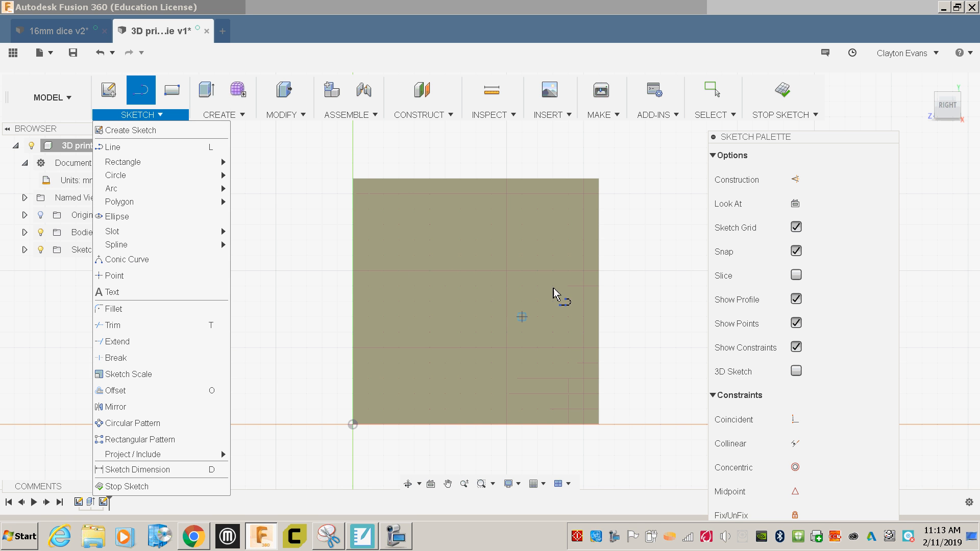
click(327, 253)
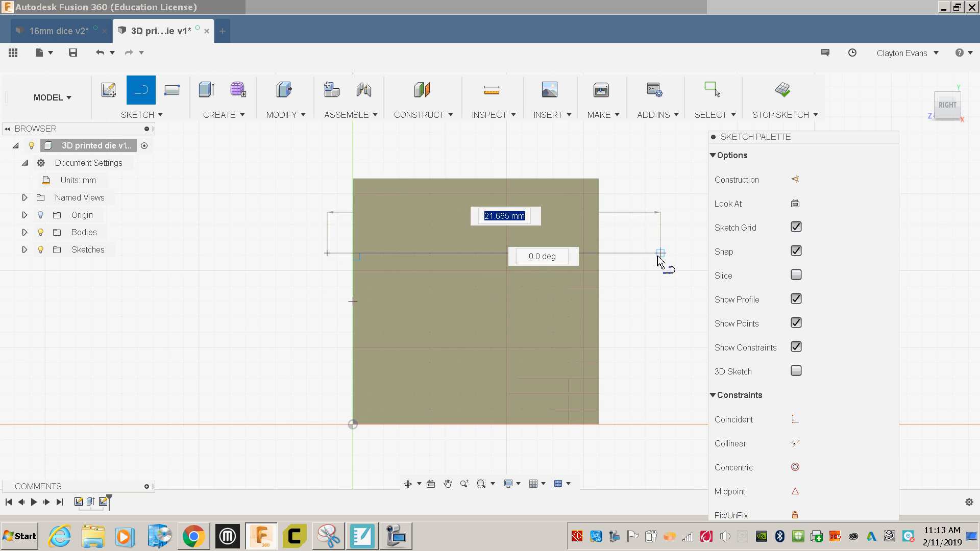
click(661, 253)
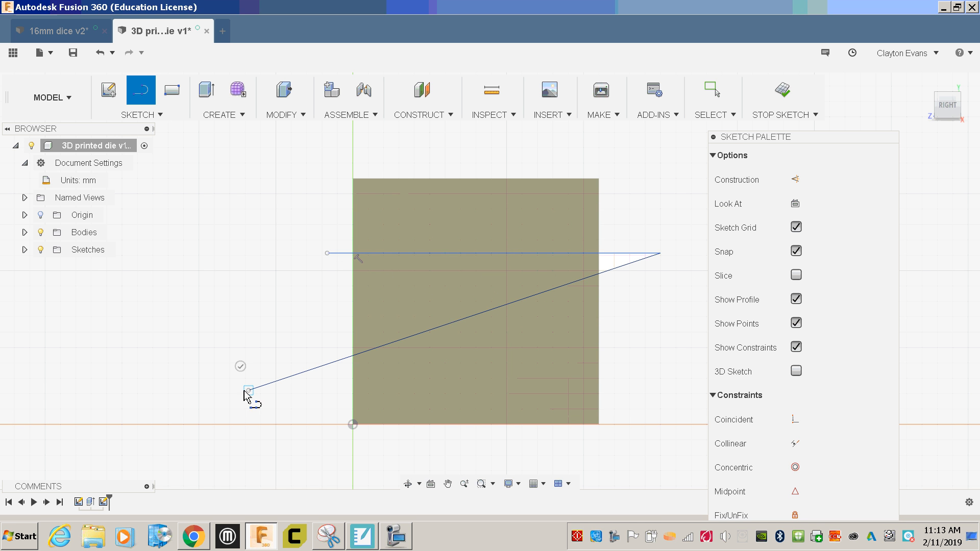
click(248, 390)
click(224, 229)
click(337, 178)
key(Escape)
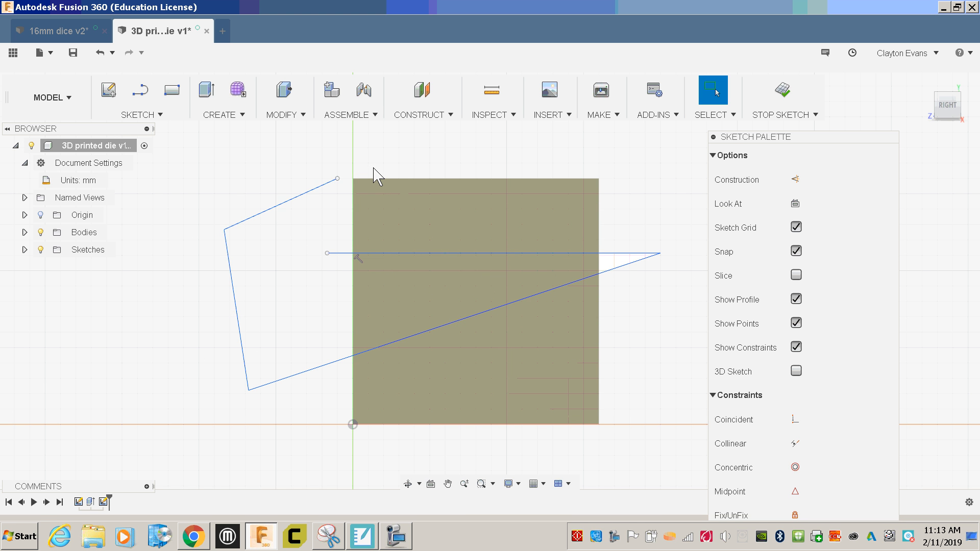
Step: Undo the four freehand sketch lines
key(ctrl+z)
key(ctrl+z)
key(ctrl+z)
key(ctrl+z)
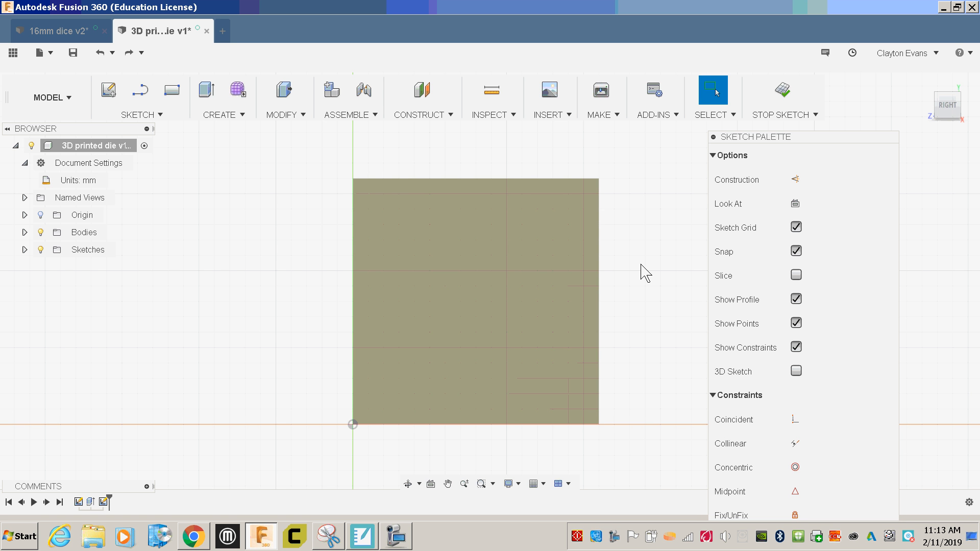
Step: Start the Line tool and turn on construction geometry
key(l)
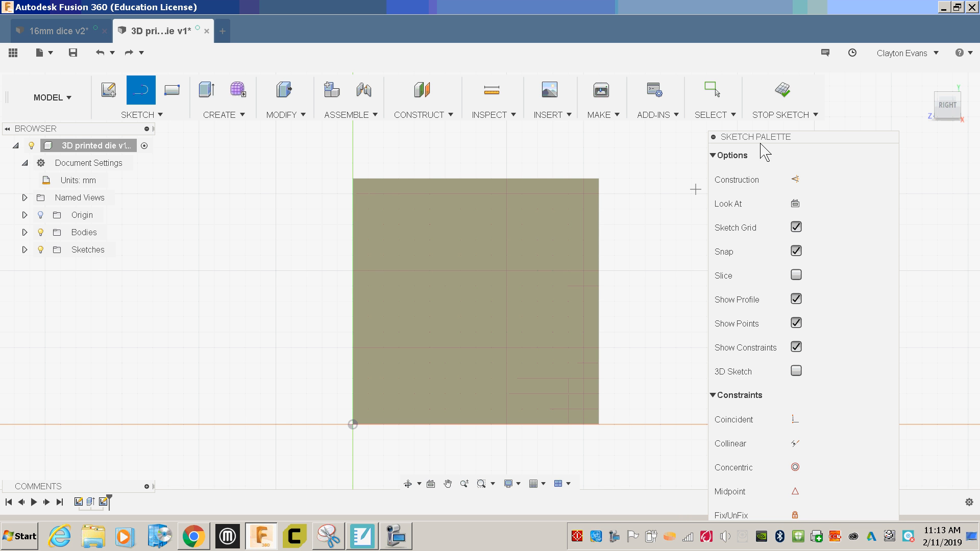
click(795, 179)
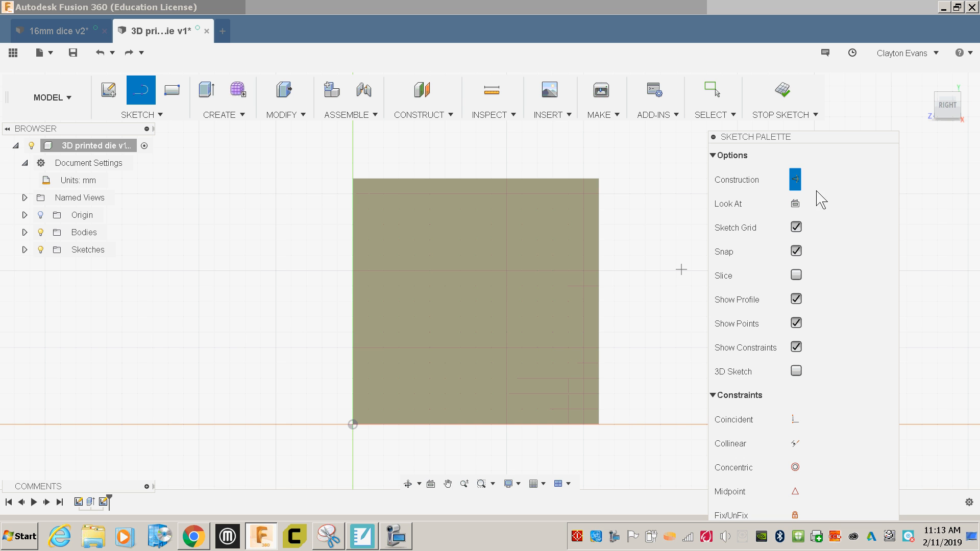
Step: Draw a nearly vertical construction line about 7.2 mm long and a small construction rectangle beside the right face
click(647, 215)
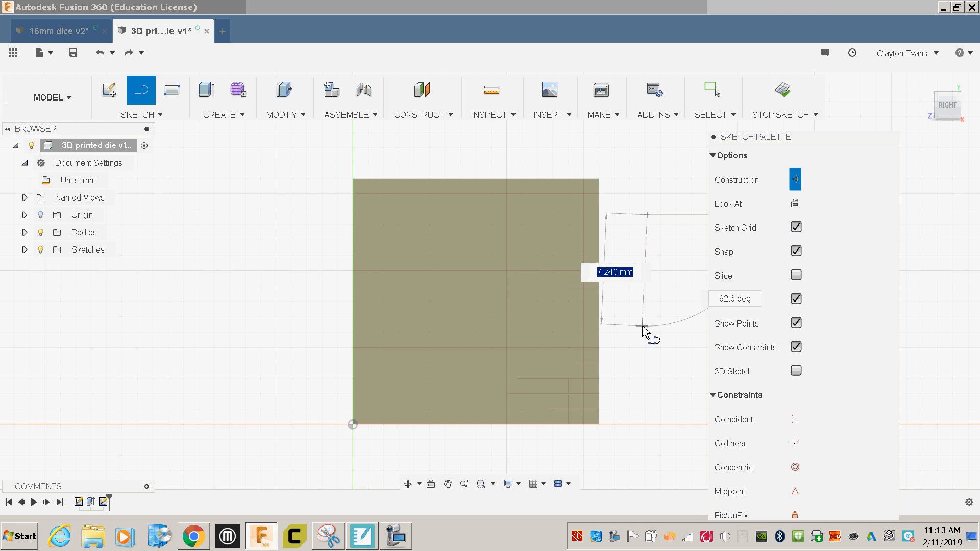
click(642, 325)
key(Escape)
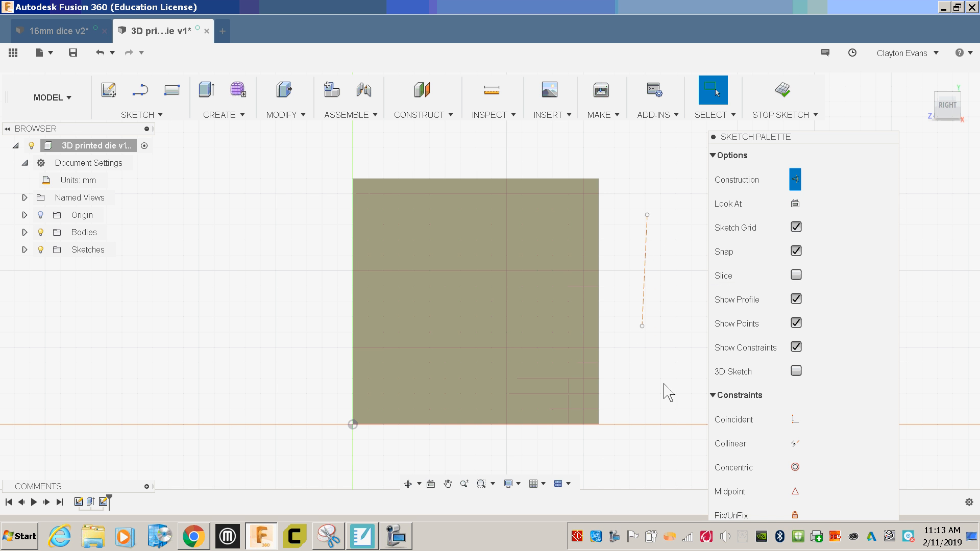
key(r)
click(649, 349)
click(679, 401)
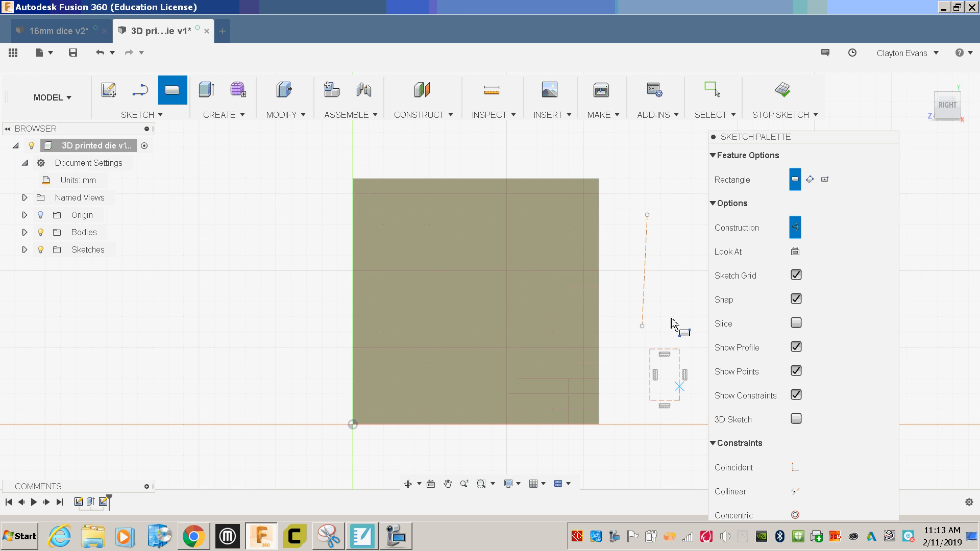
Step: Draw a construction circle beside the right face, overlapping the construction line
key(c)
click(665, 285)
click(627, 322)
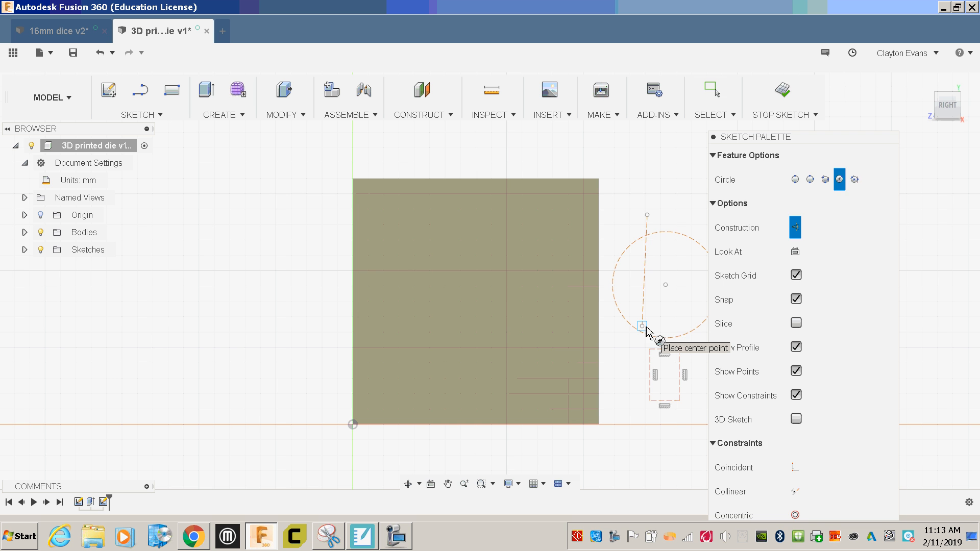
key(Escape)
Step: Delete the trial construction line, rectangle and circle from the sketch
drag(628, 199, 691, 427)
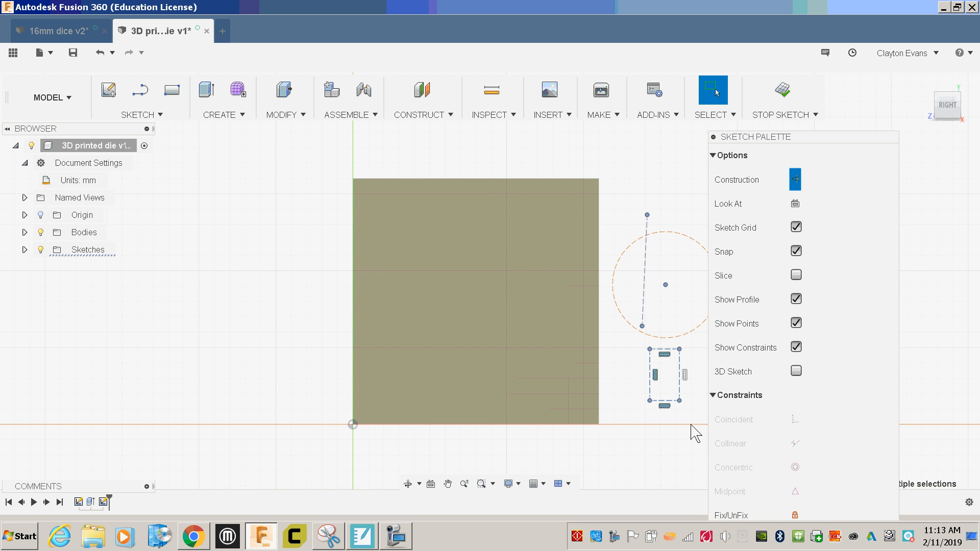
key(Delete)
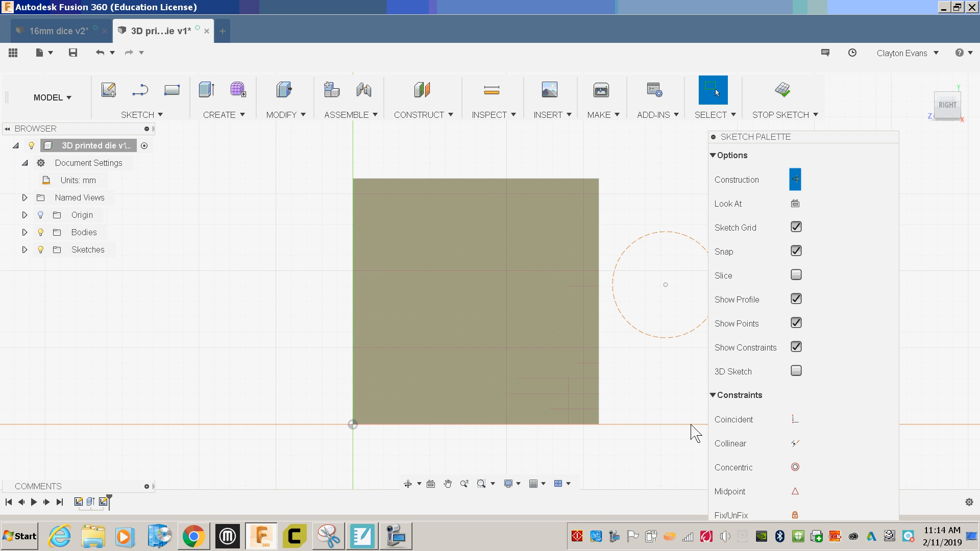
click(688, 332)
key(Delete)
Step: Draw two diagonal construction lines across the cube's right face, each connecting opposite corners
key(l)
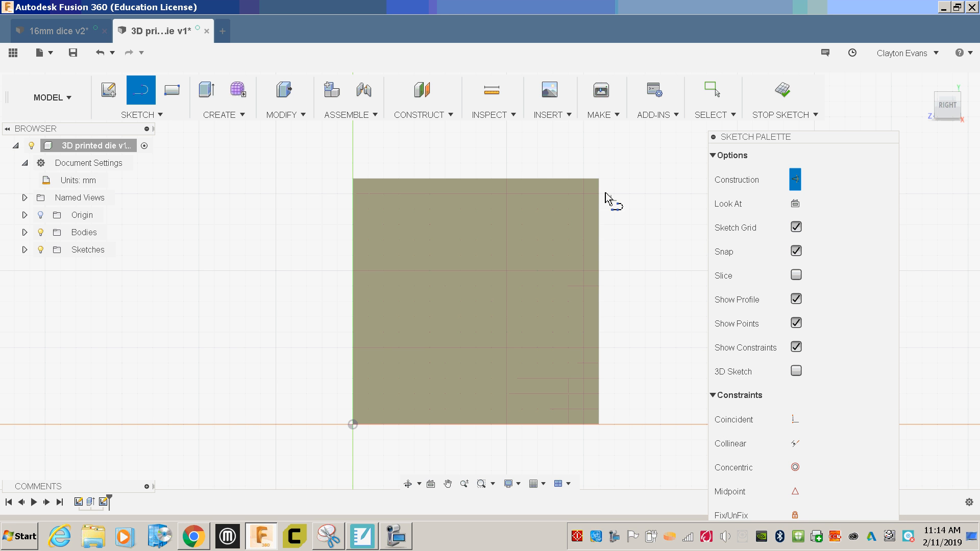
click(599, 179)
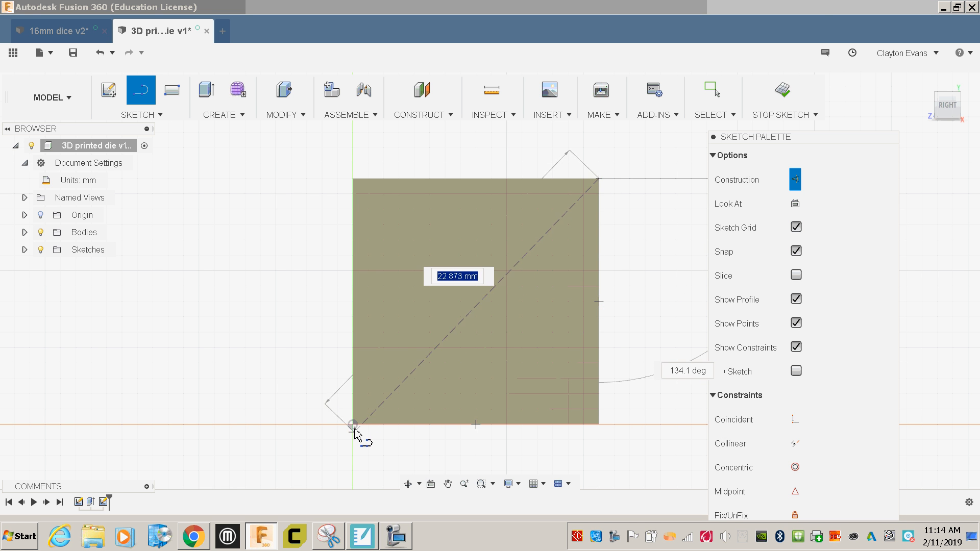
double_click(352, 424)
click(352, 179)
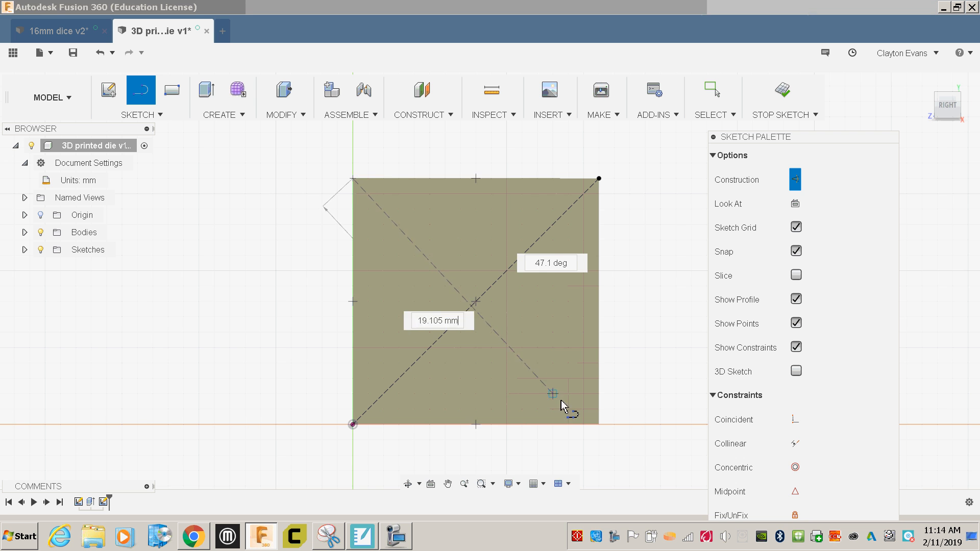
double_click(599, 425)
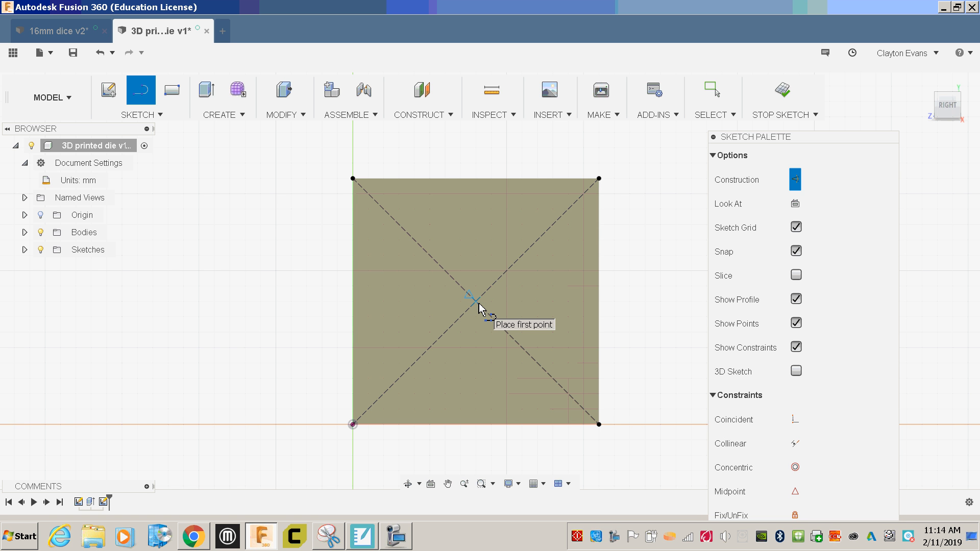
Step: Place a sketch point where the right face's two diagonals intersect and finish the sketch
click(149, 116)
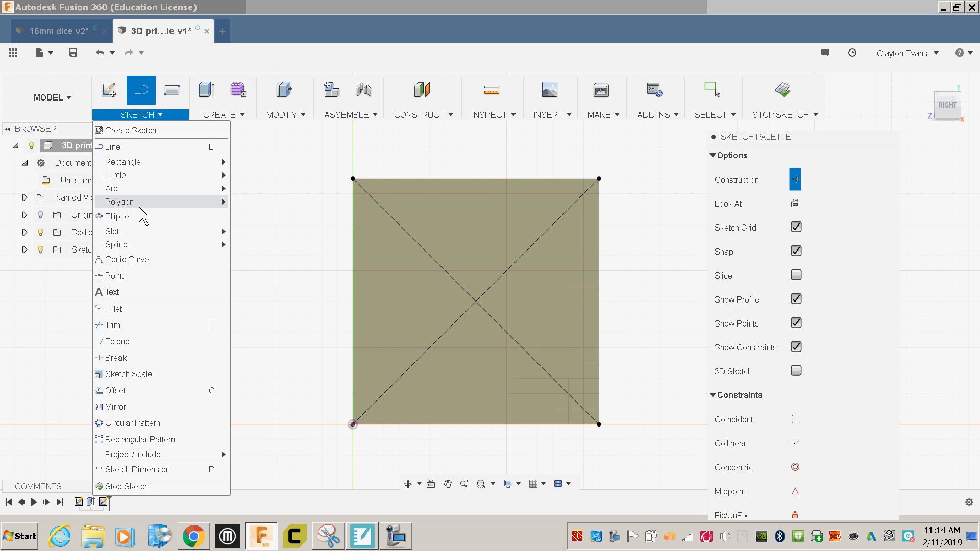
click(114, 276)
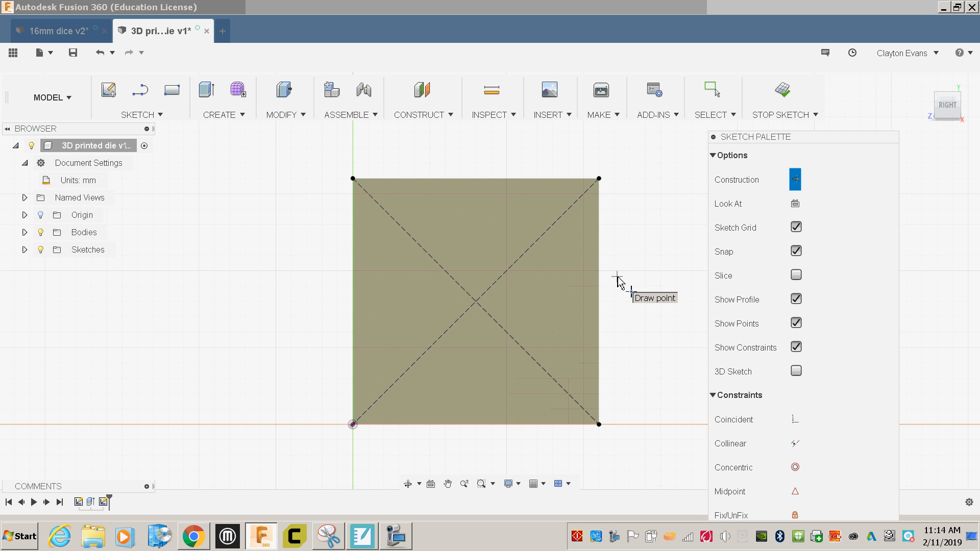
key(Escape)
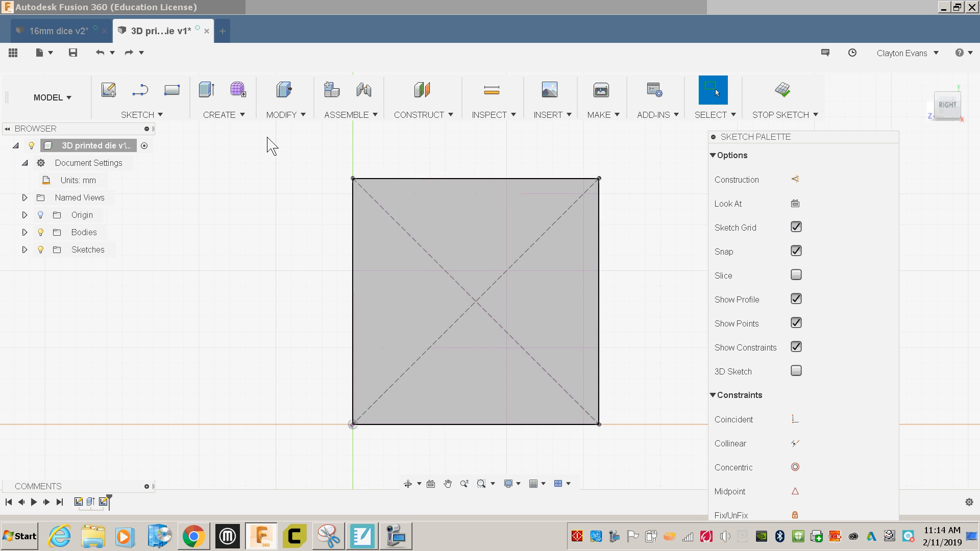
click(163, 115)
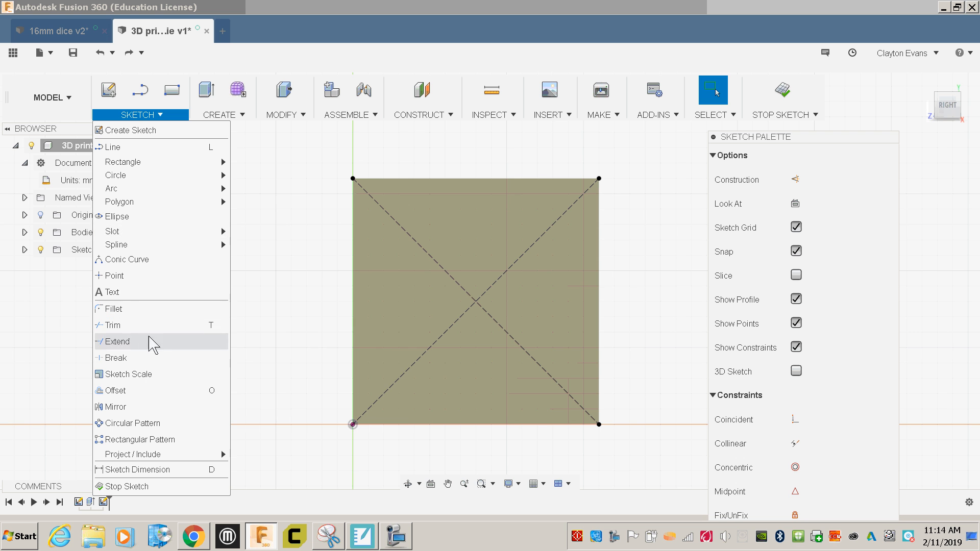
click(121, 285)
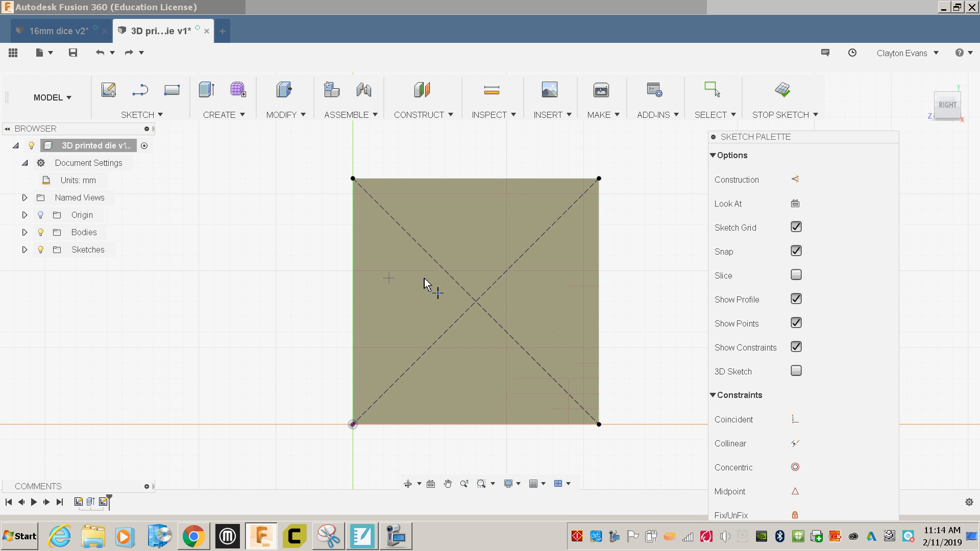
click(476, 301)
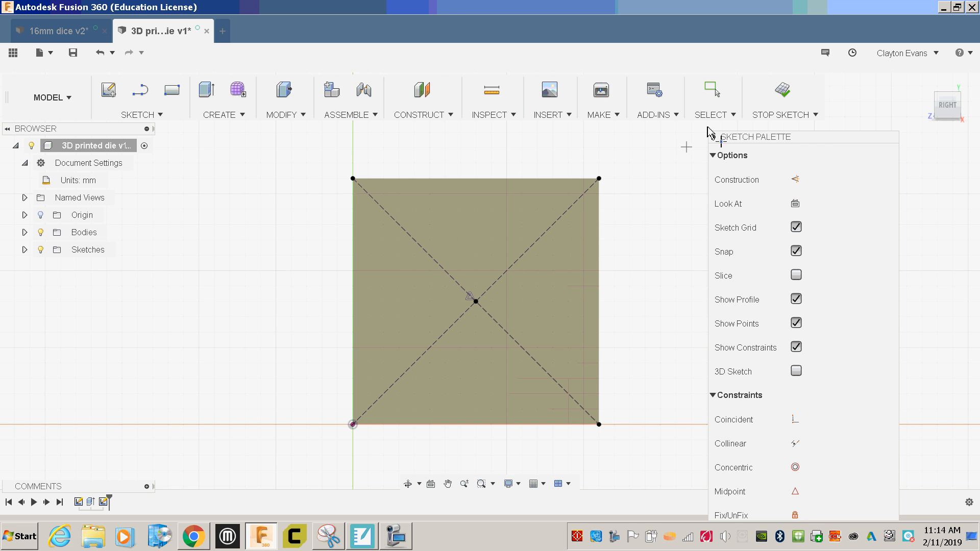
click(779, 91)
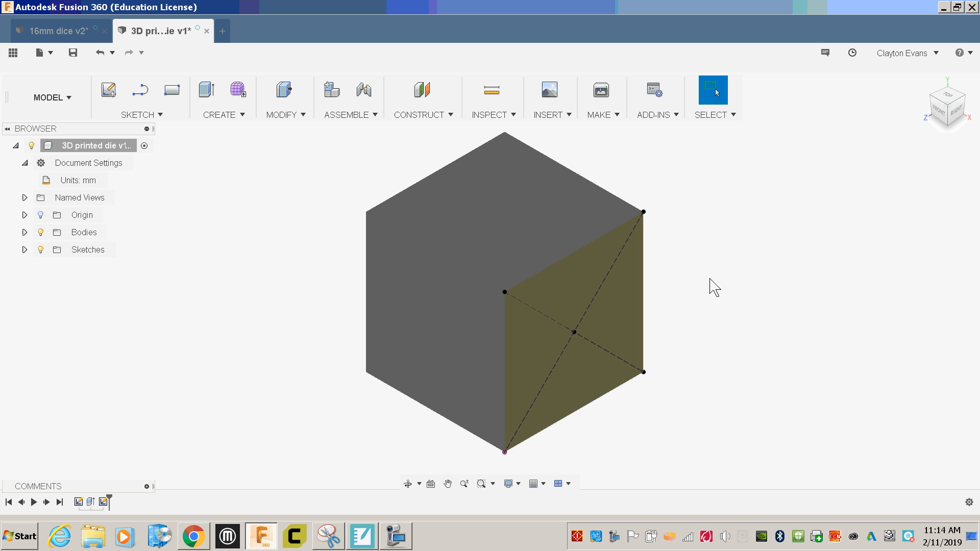
Step: Switch to Chrome to examine the dot layout in the unfolded dice image, and return to Fusion 360
click(394, 536)
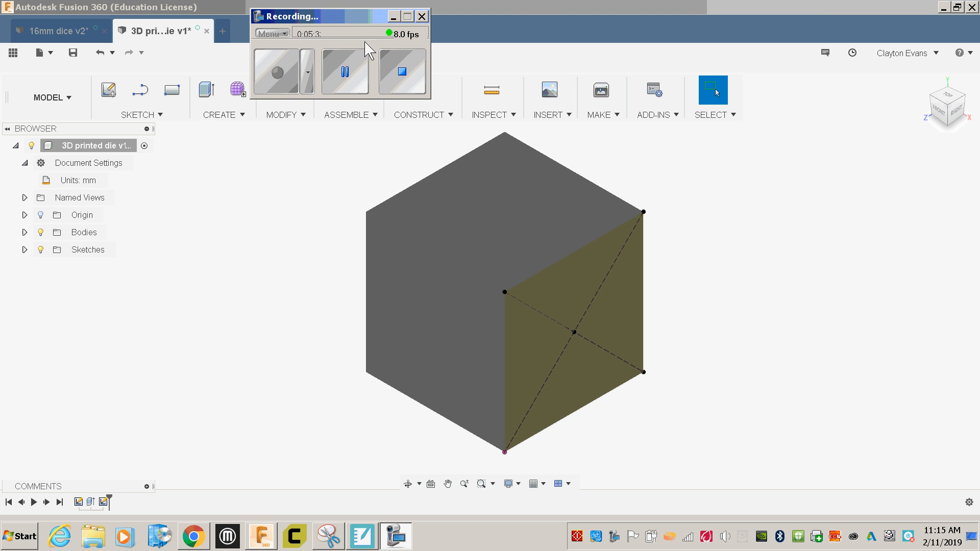
click(393, 17)
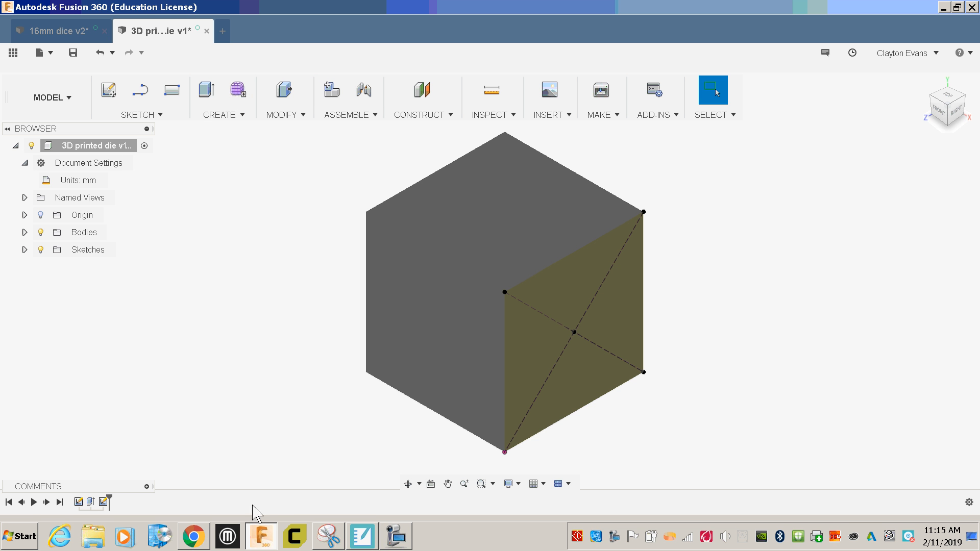
click(201, 536)
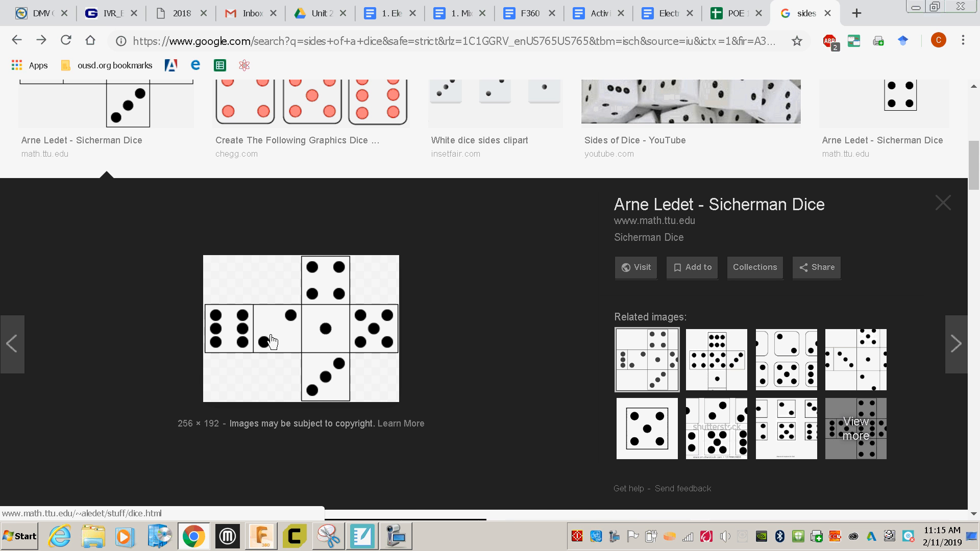
click(261, 536)
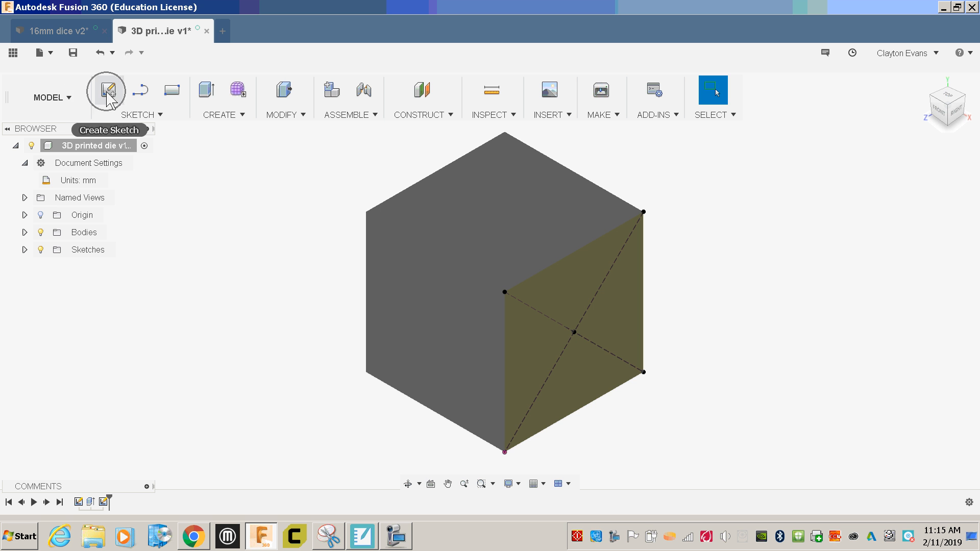
Step: Create a new sketch on the cube's front face
click(107, 96)
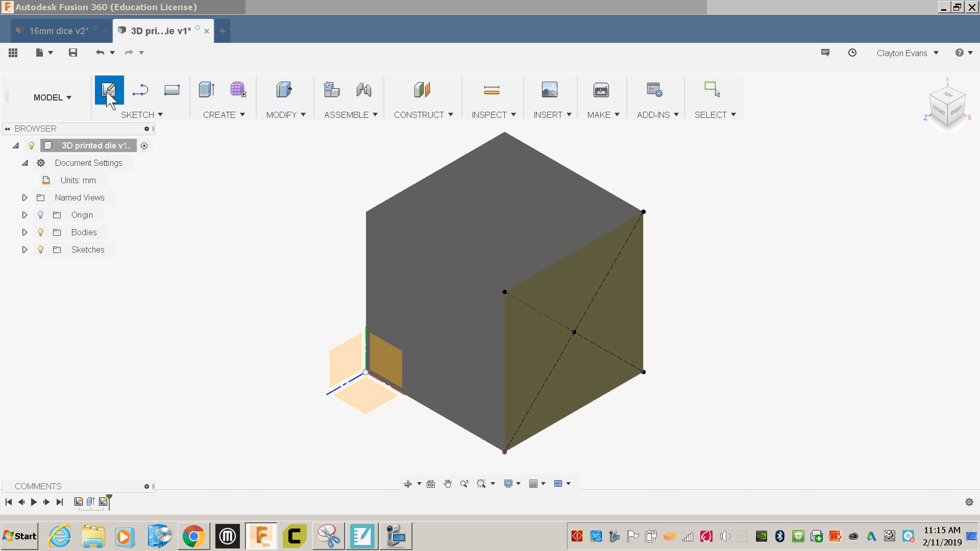
click(462, 340)
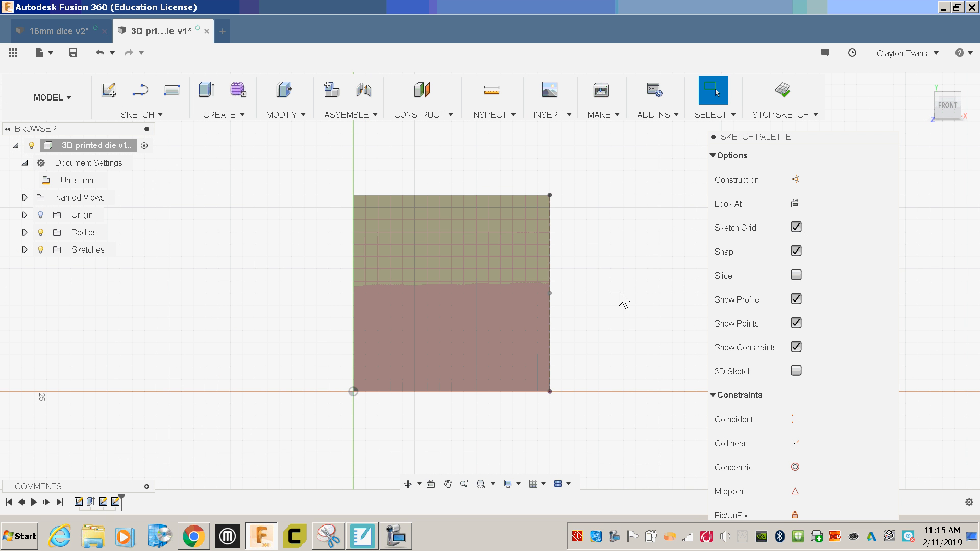
scroll(623, 299, up, 1)
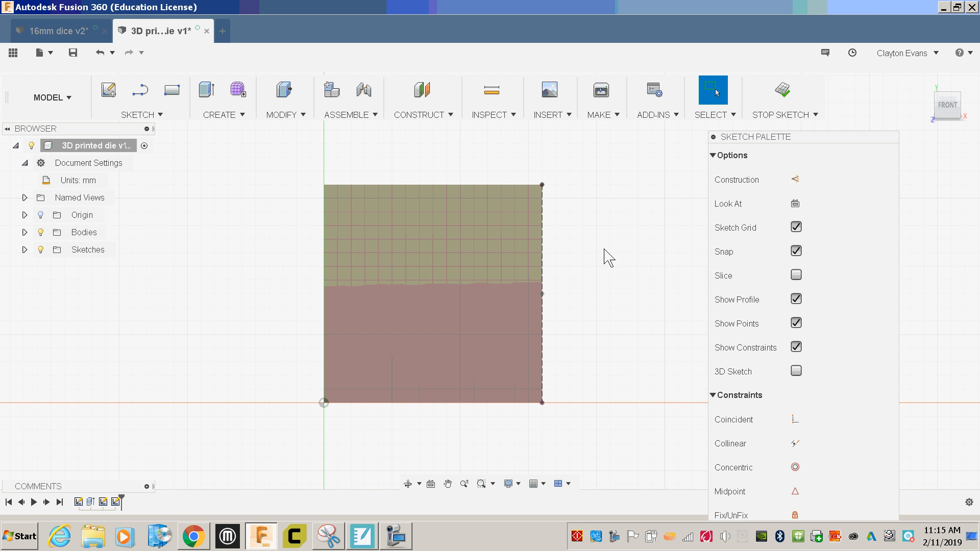
key(l)
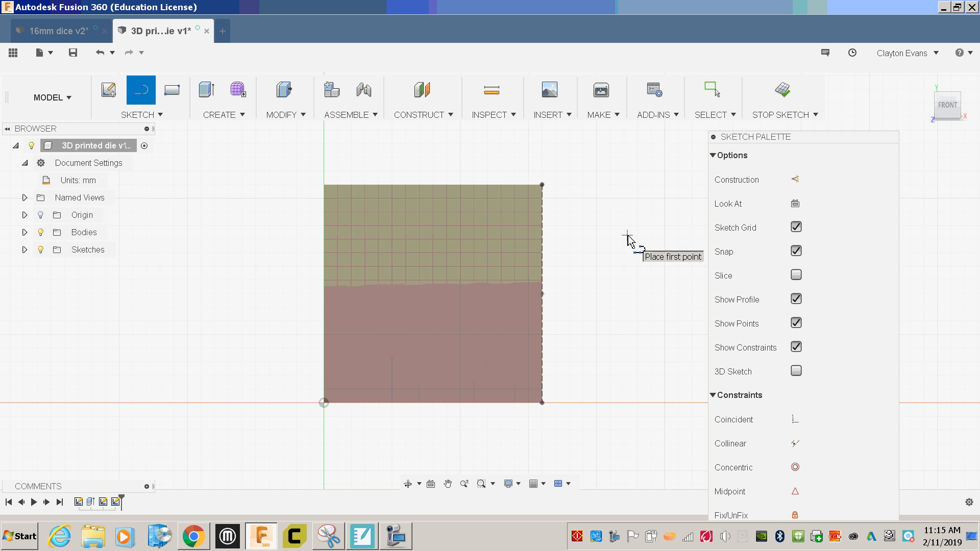
key(x)
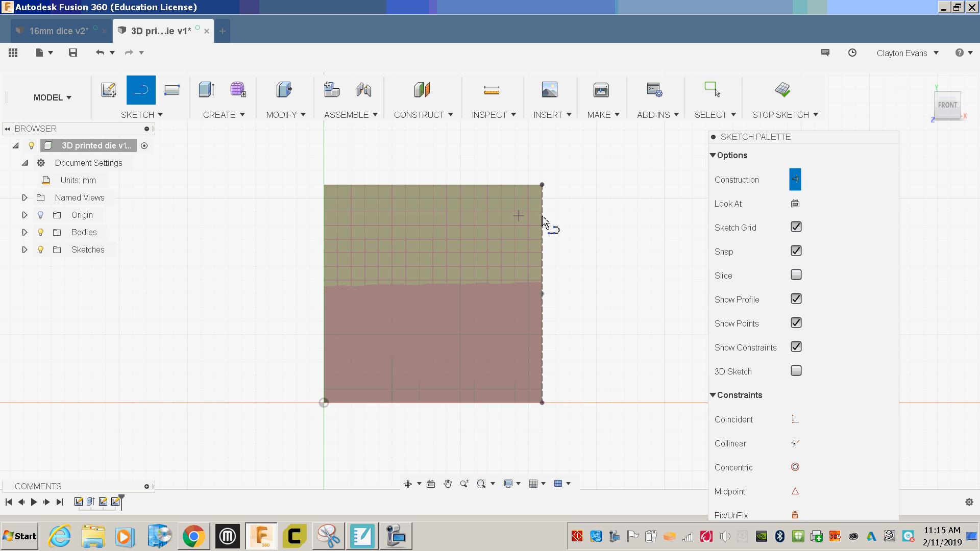
key(x)
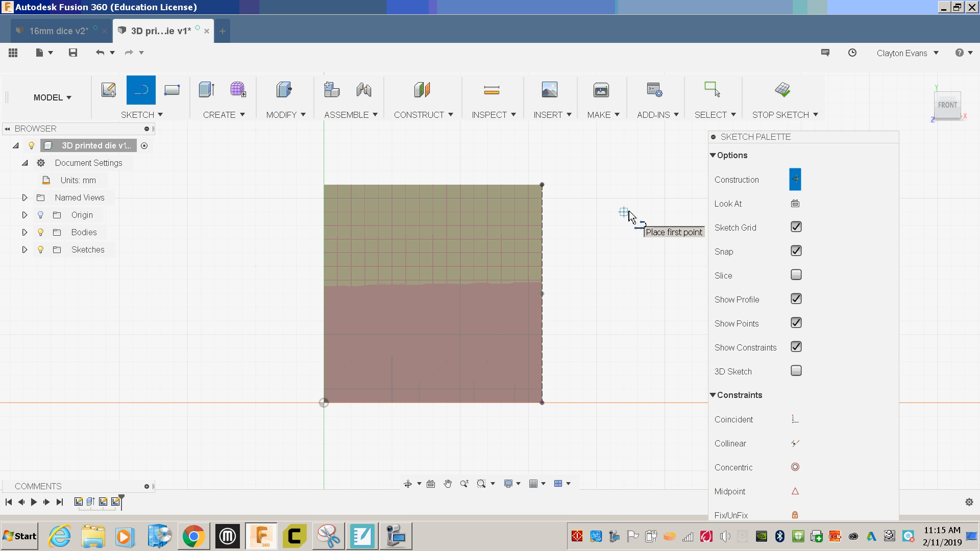
key(x)
key(x)
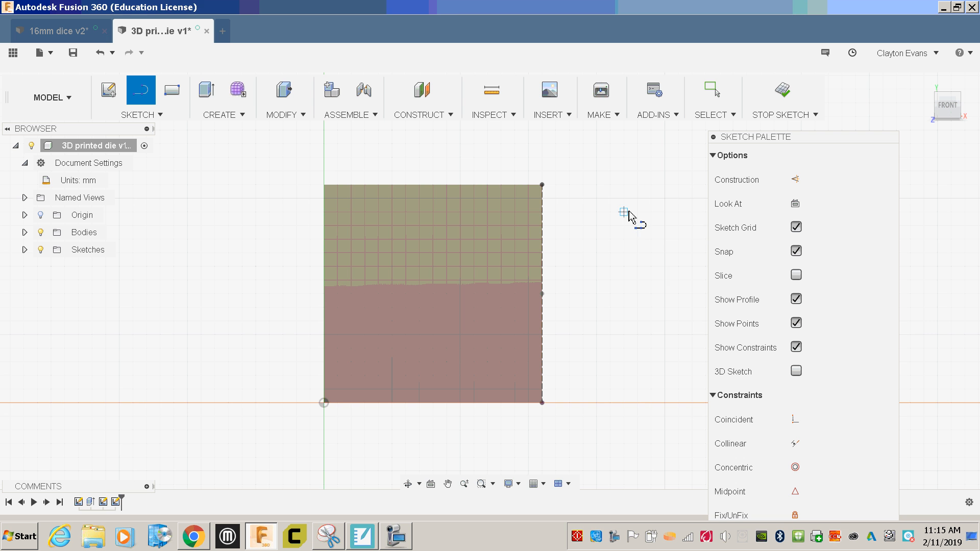
click(623, 212)
key(x)
click(630, 301)
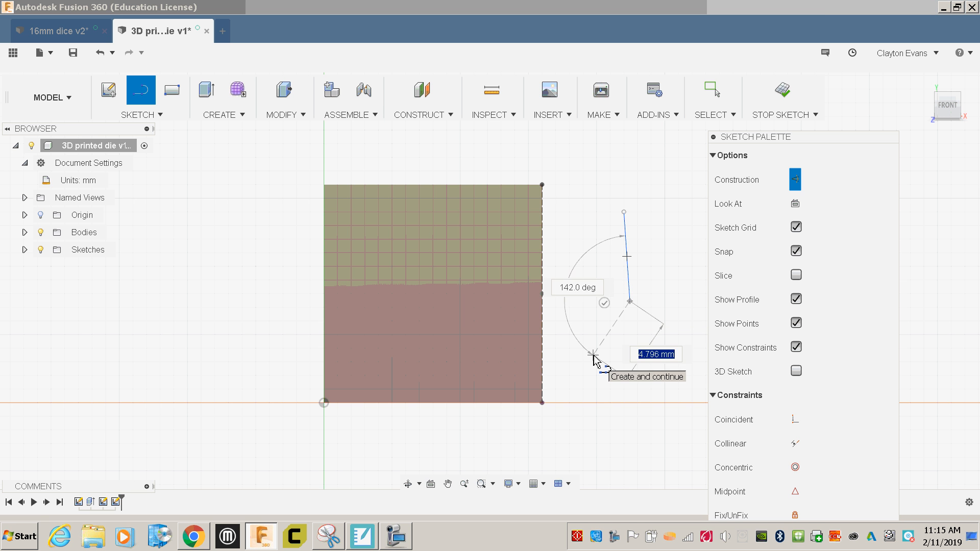
click(592, 353)
key(x)
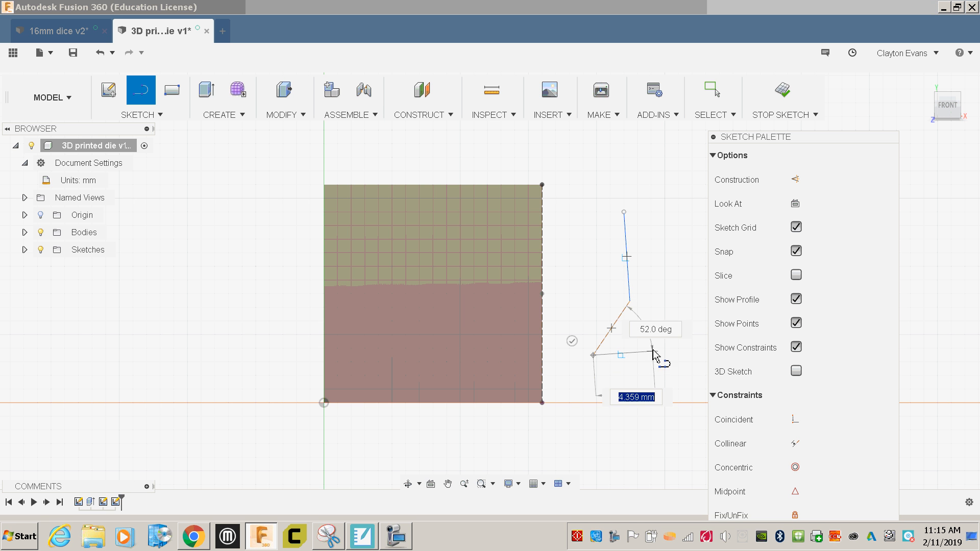
click(648, 381)
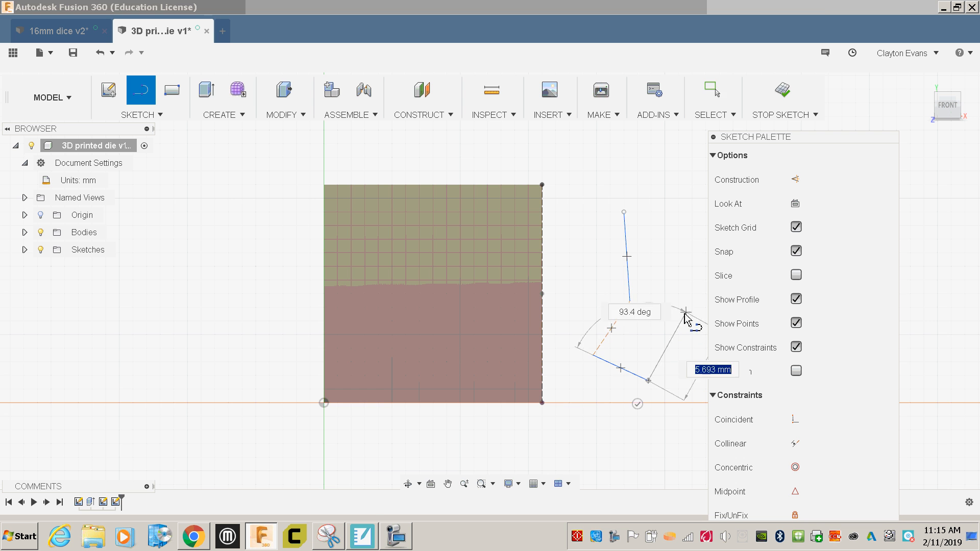
key(Escape)
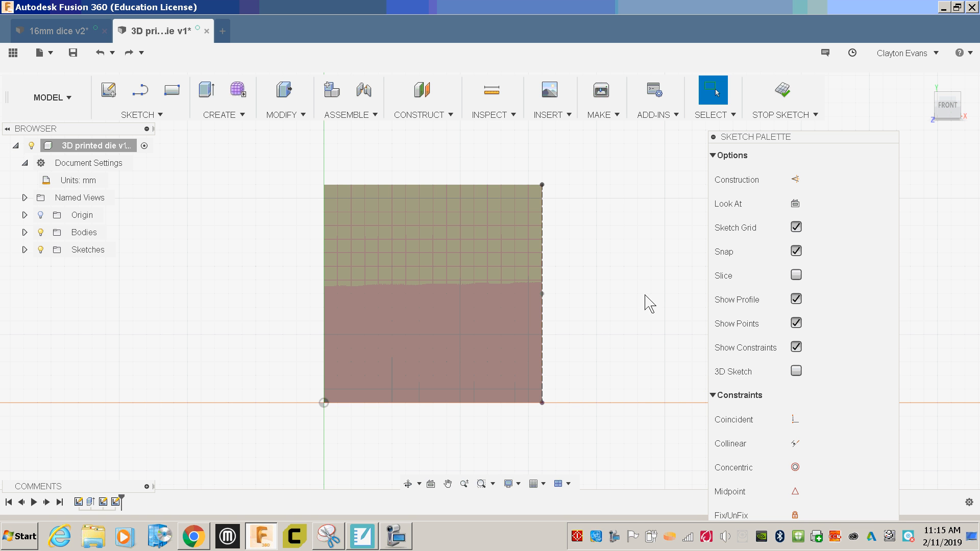
Step: Draw a diagonal construction line across the front face from its upper-right corner to the origin
key(l)
key(x)
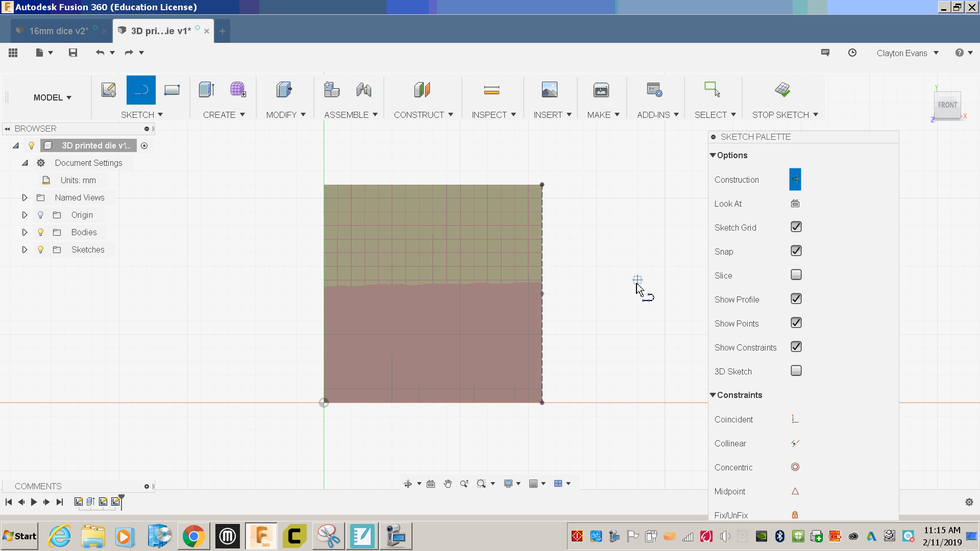
click(542, 185)
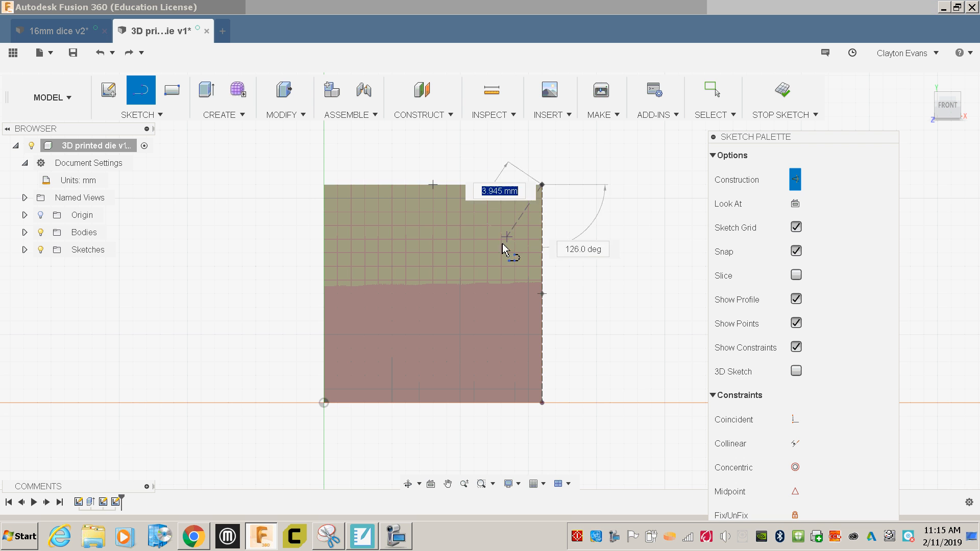
double_click(324, 403)
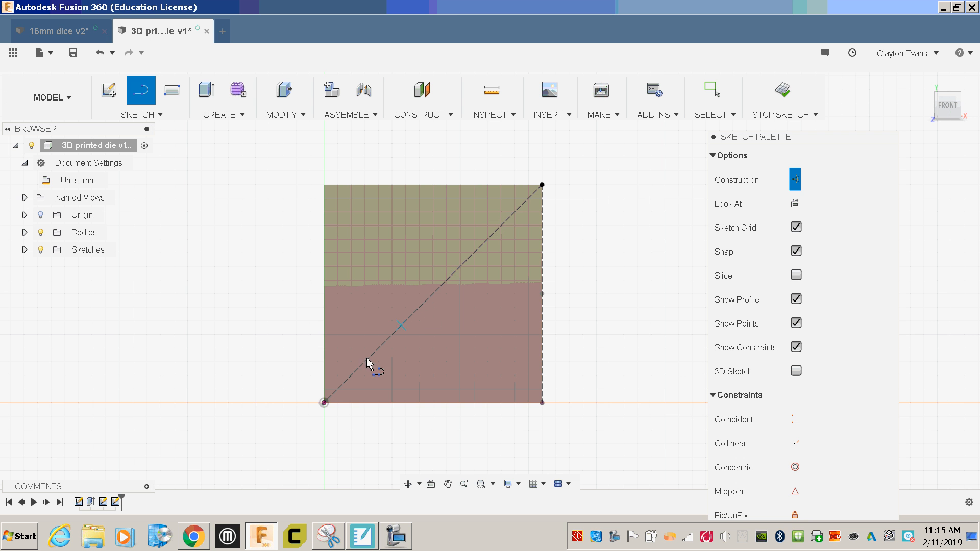
Step: Place two sketch points on the front face's diagonal, one toward each end
click(178, 117)
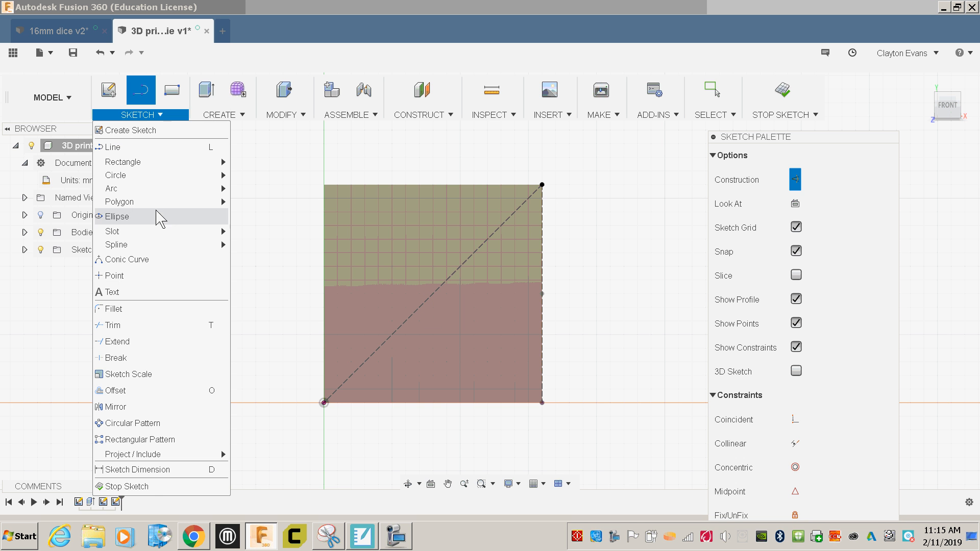
click(138, 276)
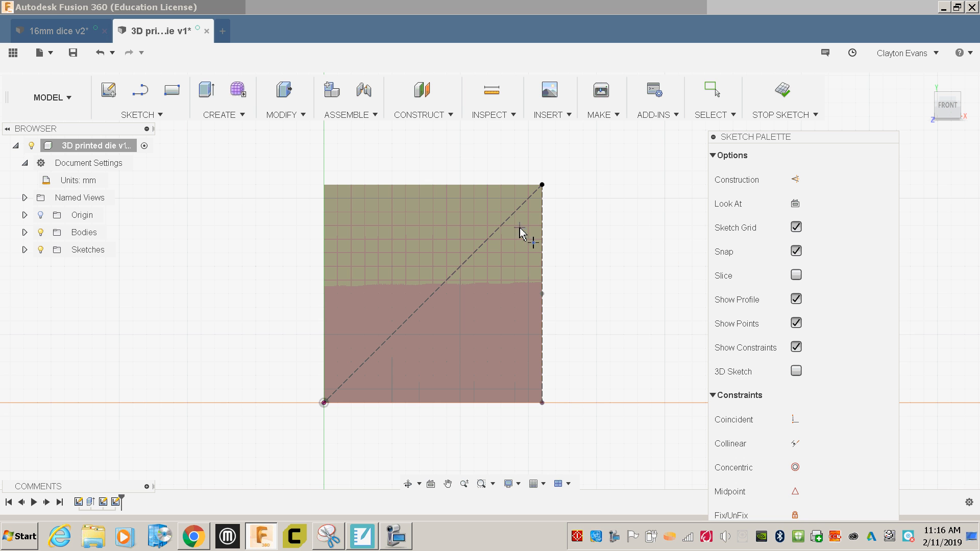
click(492, 234)
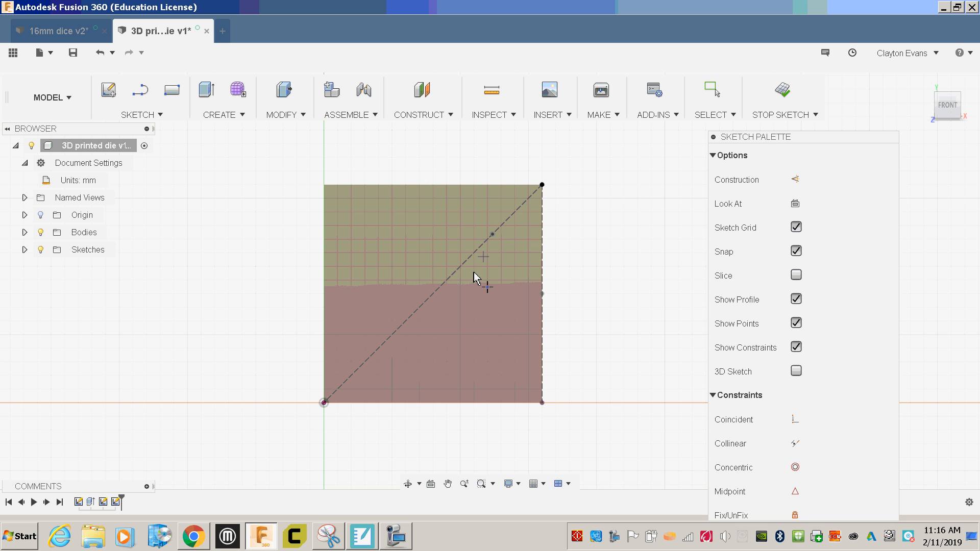
click(378, 348)
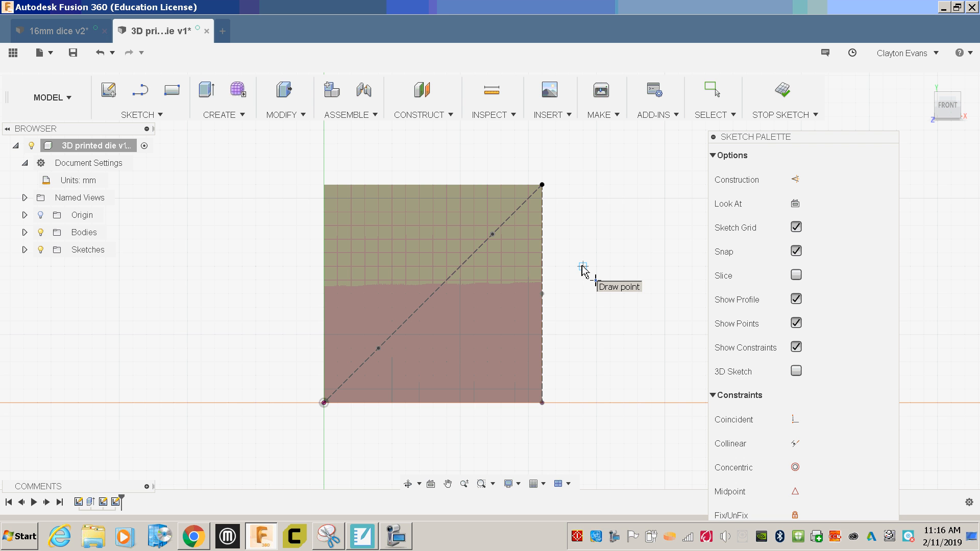
Step: Dimension the upper sketch point on the front face 4 mm horizontally from the face's right edge
click(153, 115)
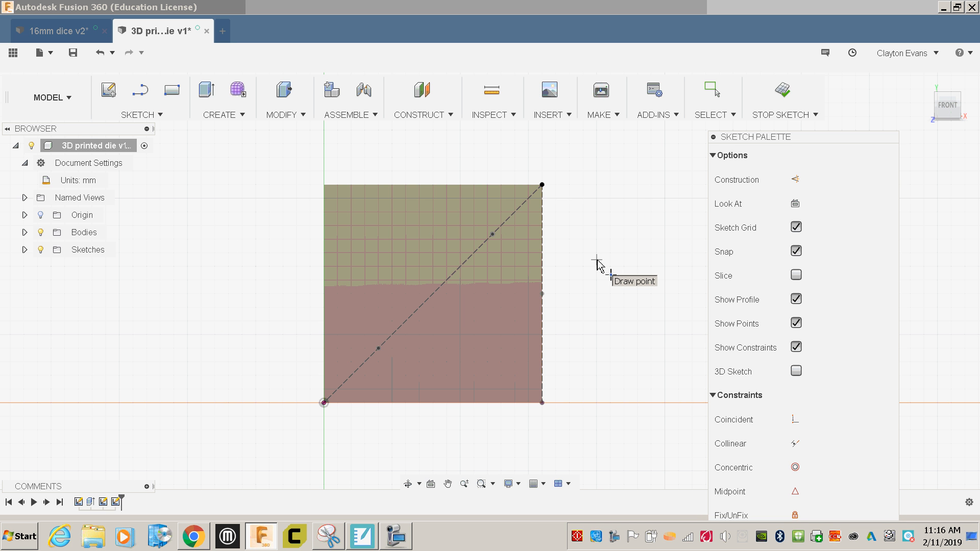
key(d)
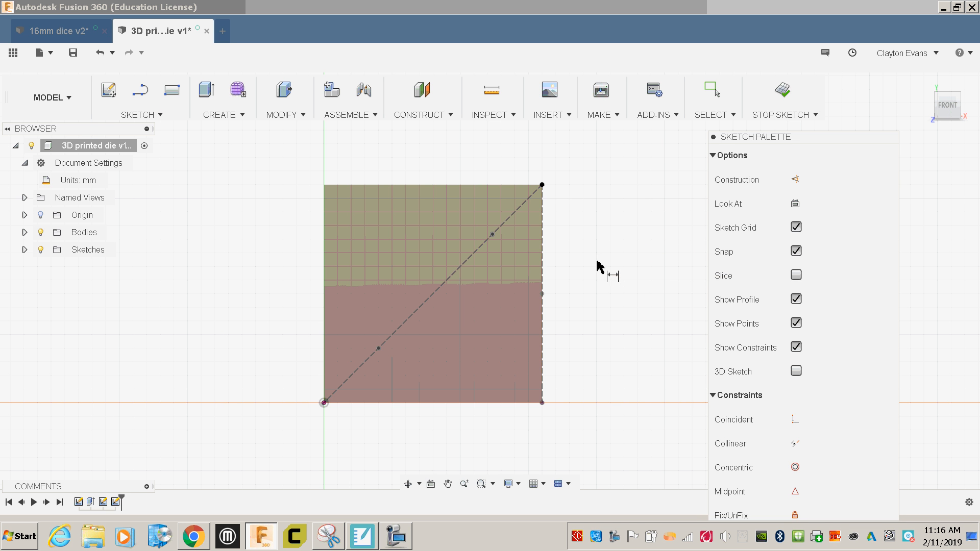
click(601, 265)
click(493, 236)
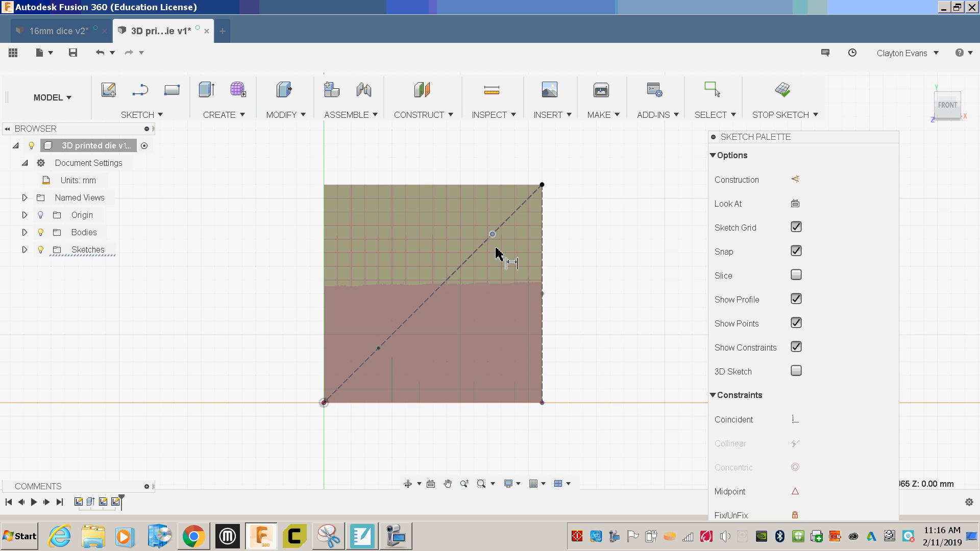
click(541, 241)
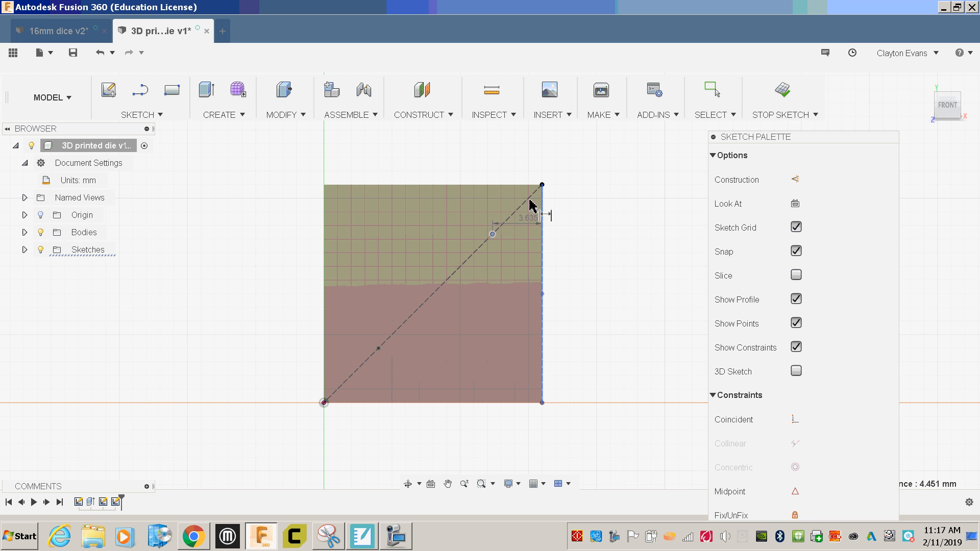
click(521, 164)
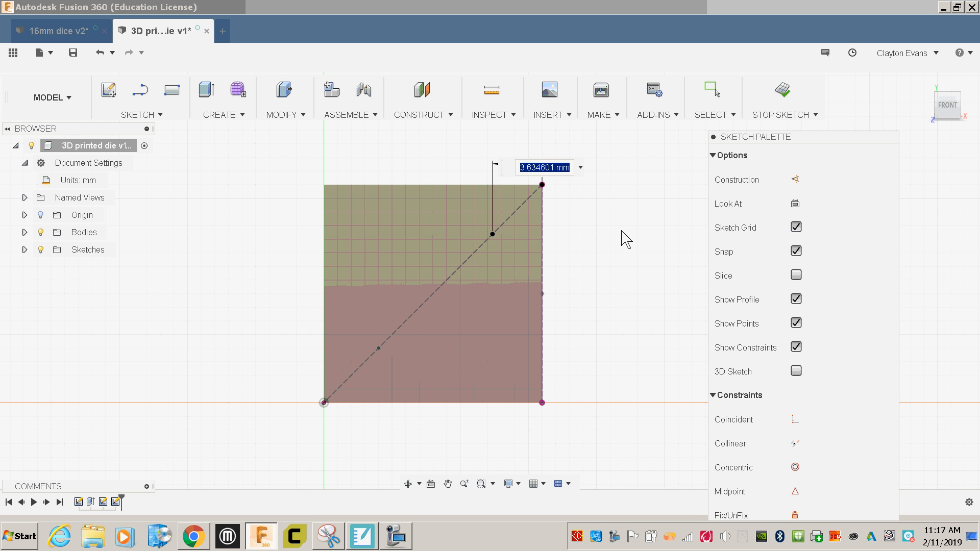
text(4)
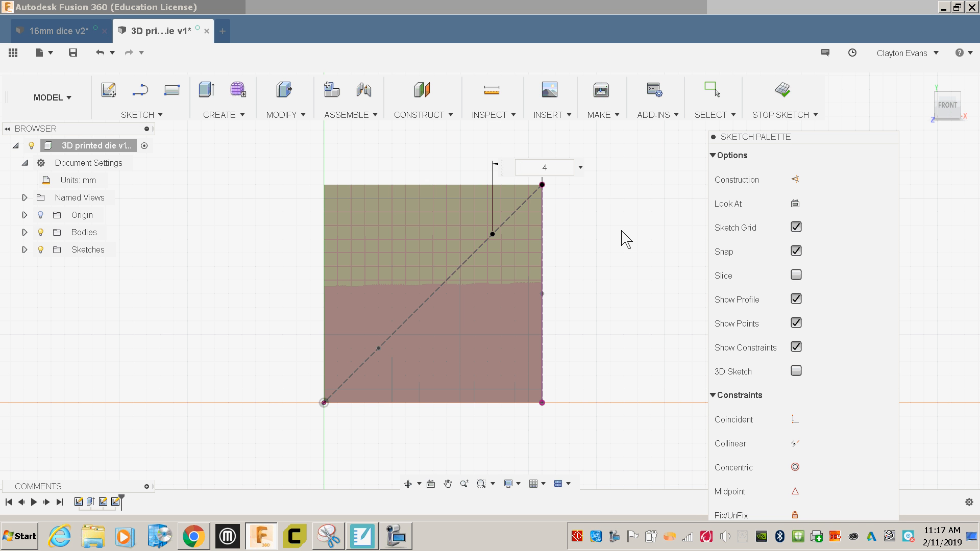
key(Return)
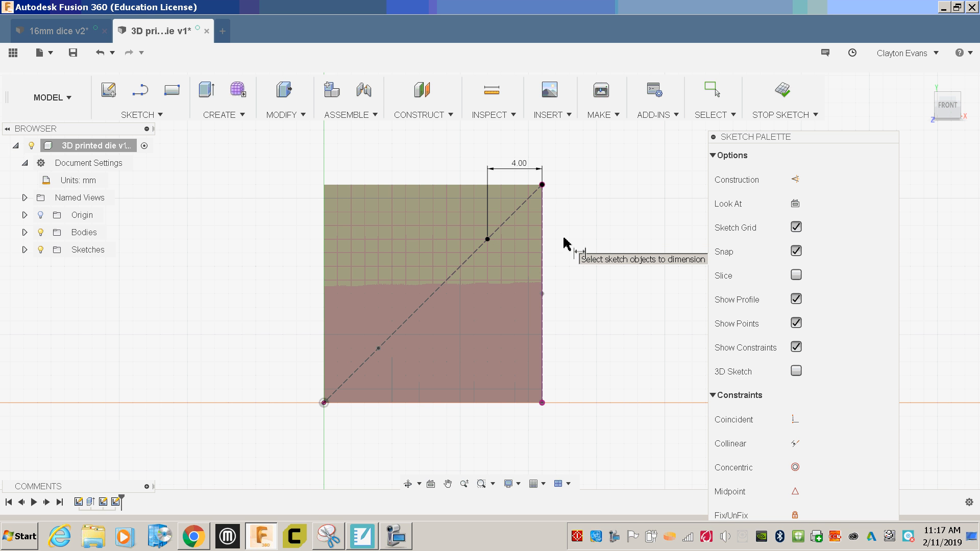
key(Escape)
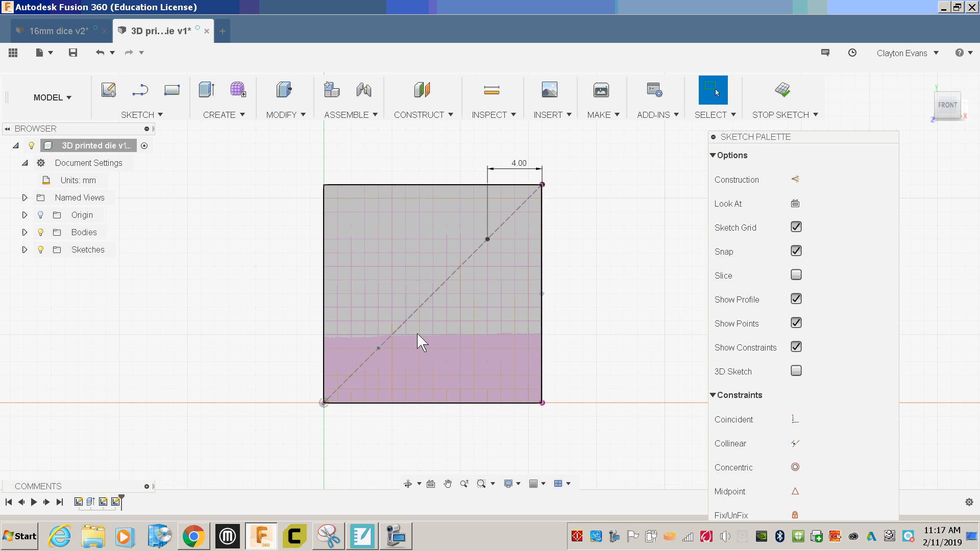
Step: Dimension the lower sketch point on the front face's diagonal 4 mm horizontally from the face's left edge
drag(378, 349, 397, 326)
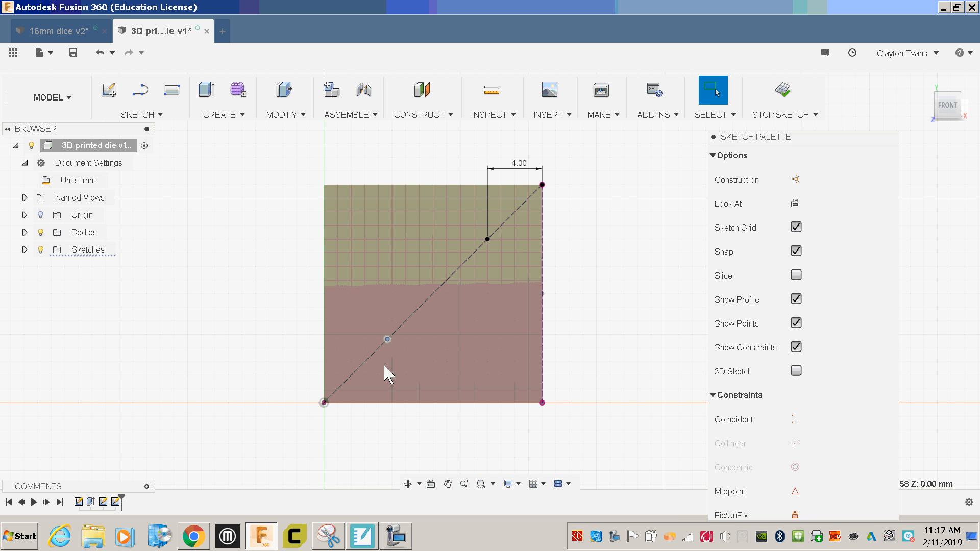
click(487, 238)
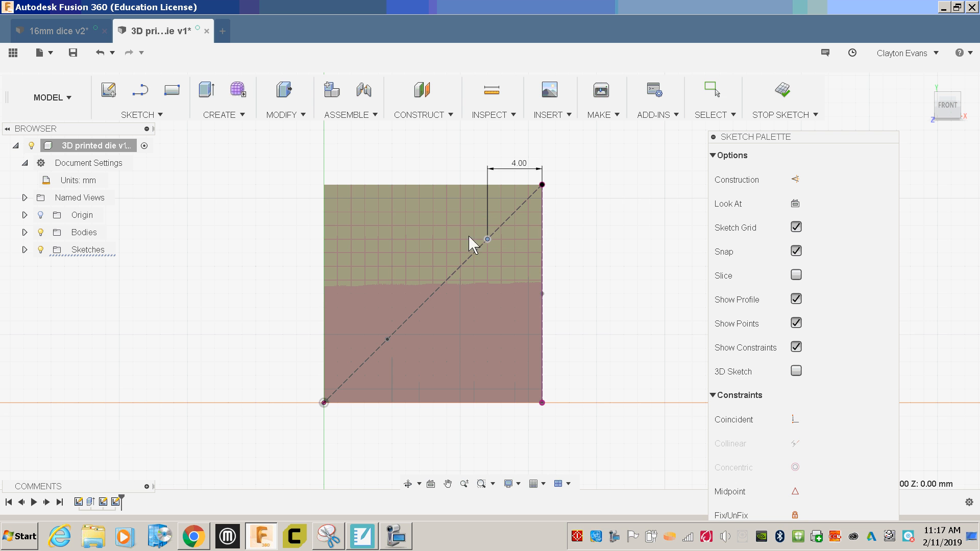
click(586, 245)
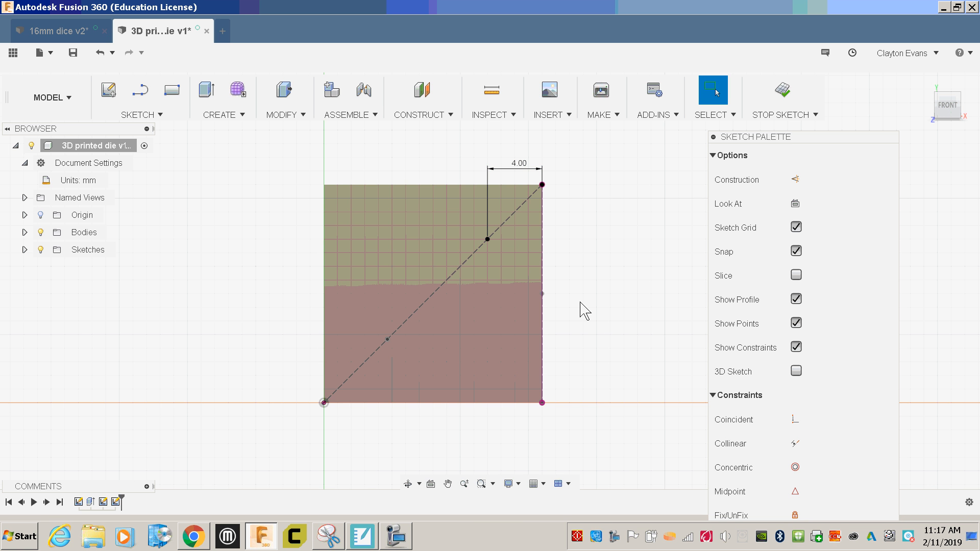
key(d)
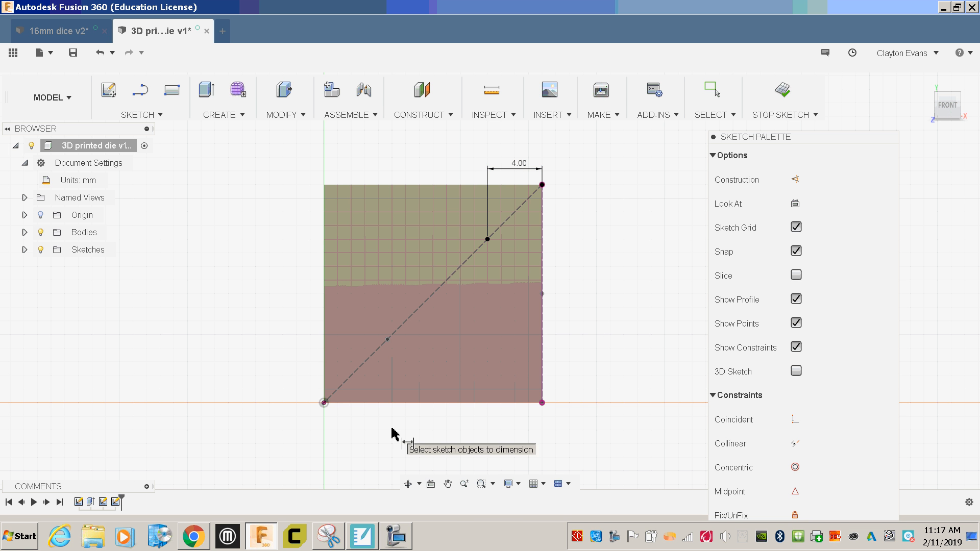
click(389, 339)
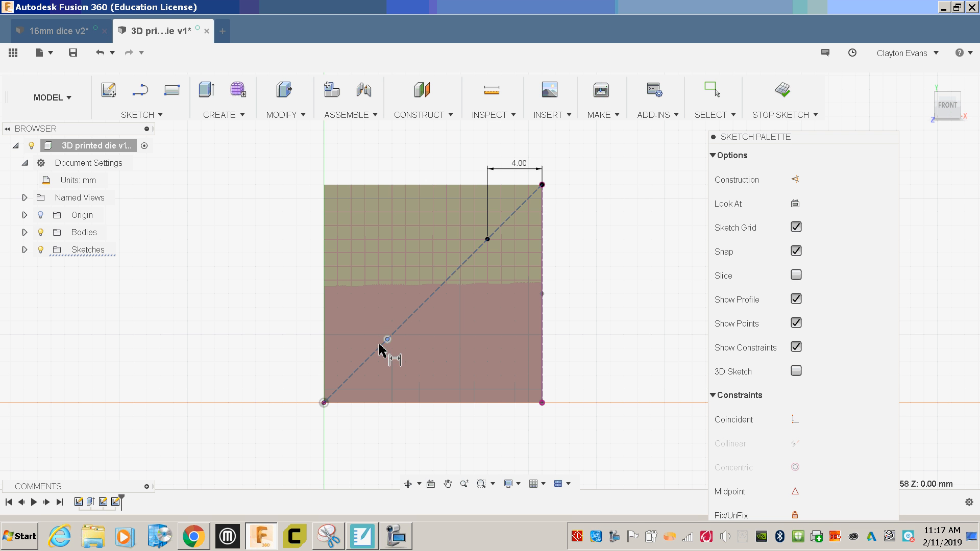
click(324, 352)
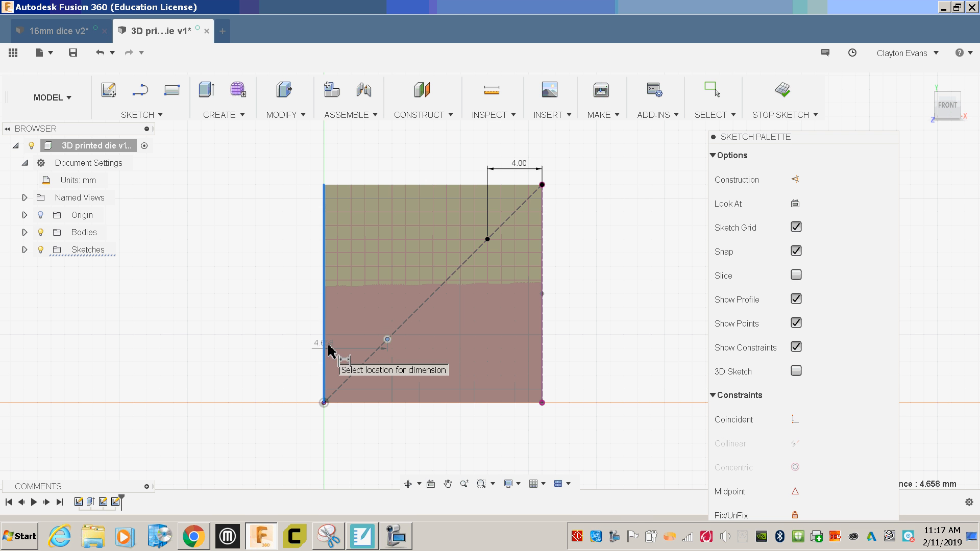
click(357, 431)
text(4)
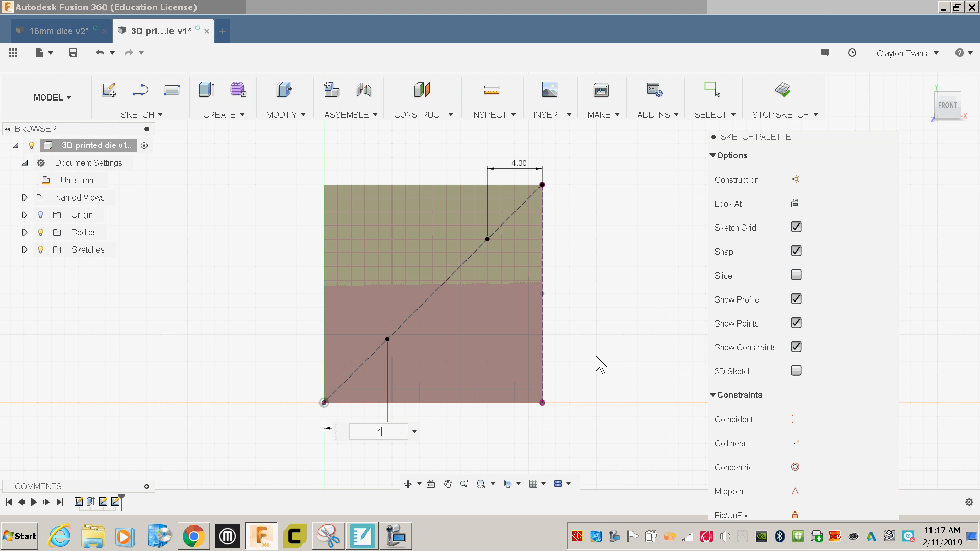
key(Return)
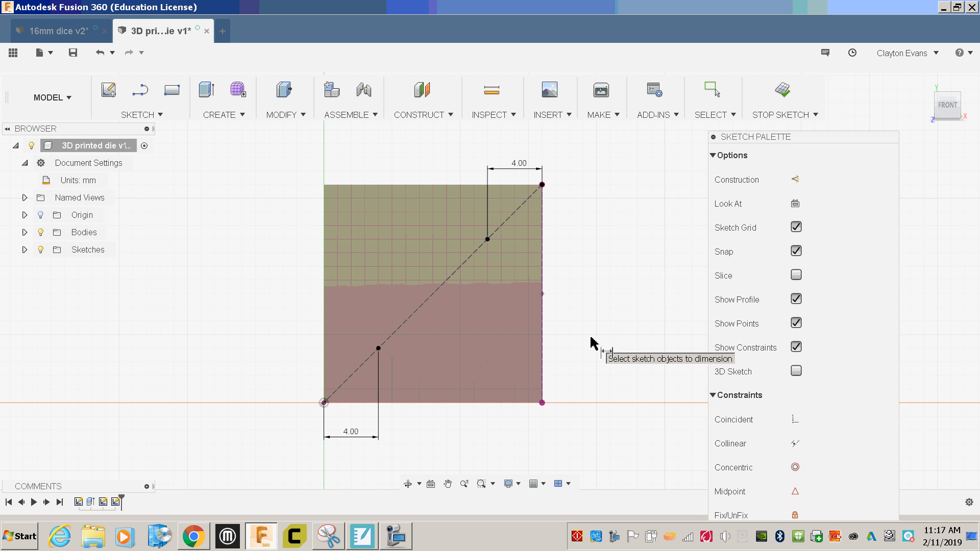
key(Escape)
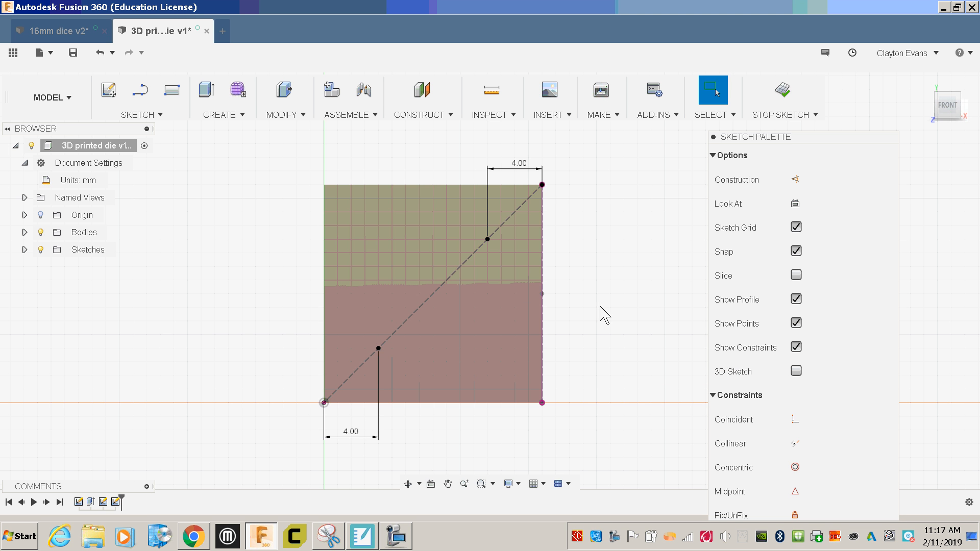
Step: Finish the front-face sketch and check the unfolded dice image in Chrome, returning to Fusion 360
click(781, 91)
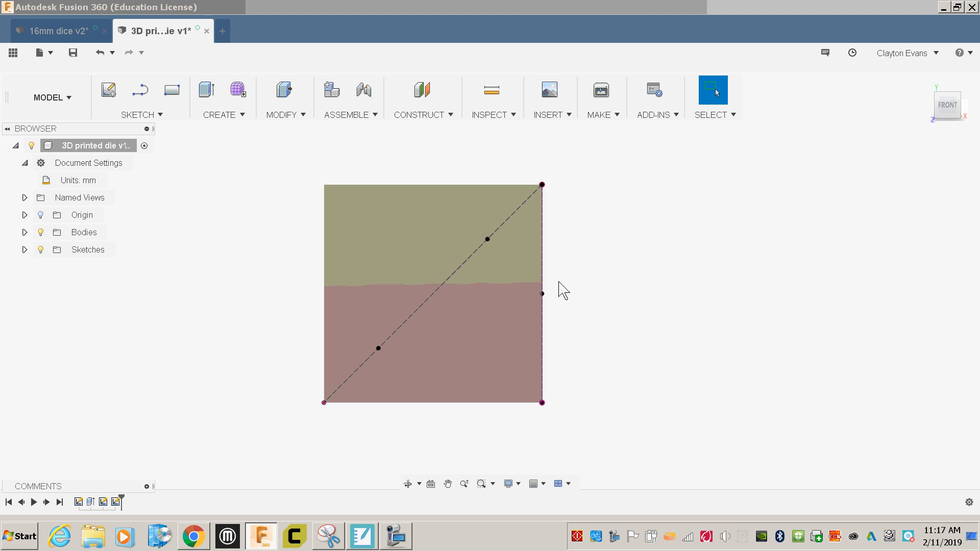
click(926, 82)
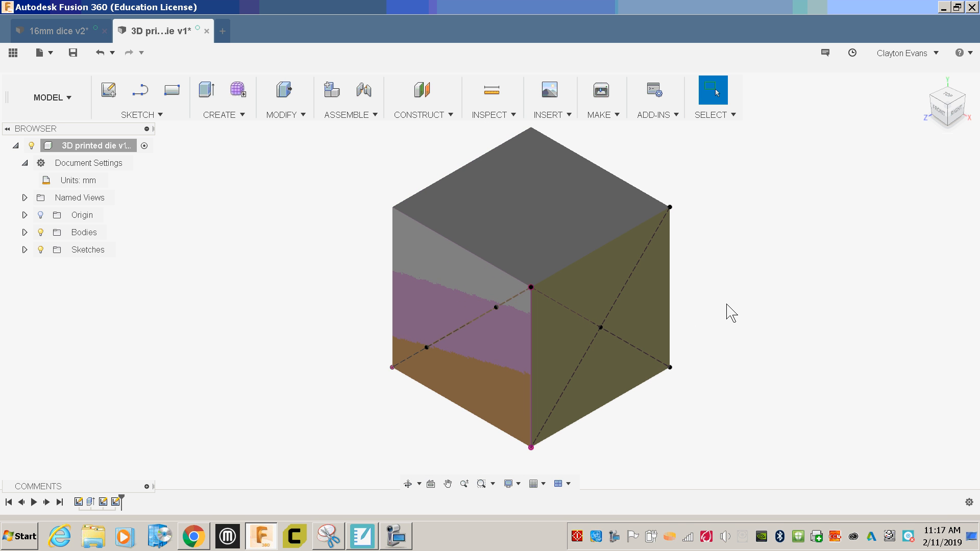
click(189, 542)
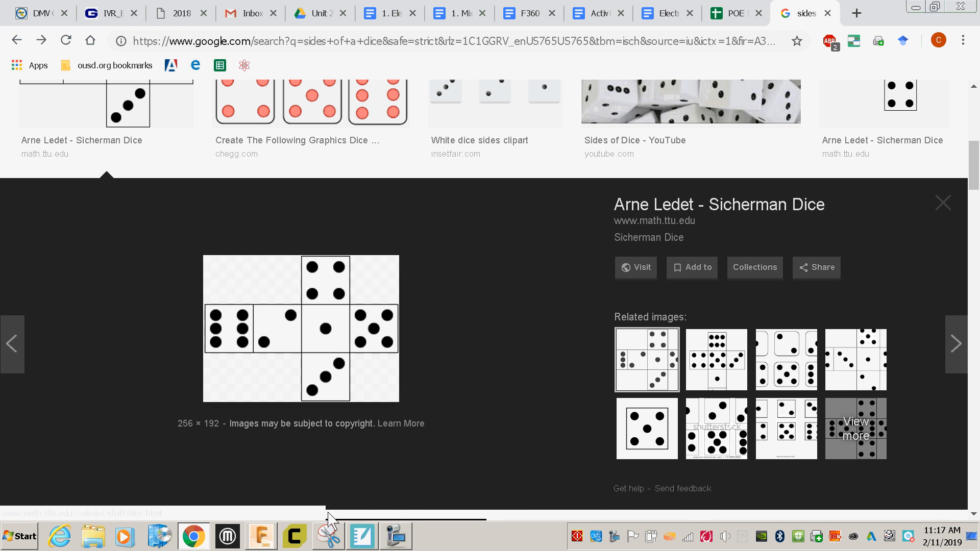
click(258, 536)
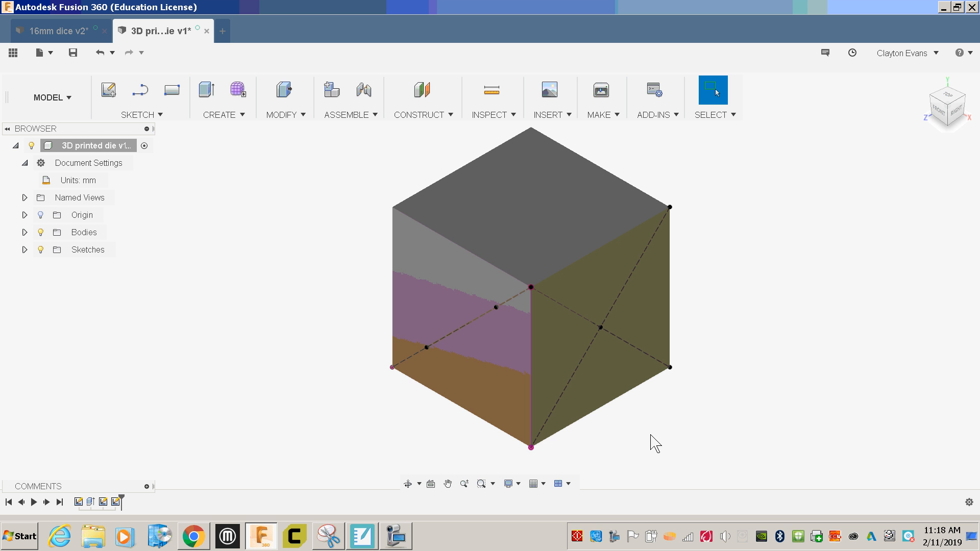
Step: Create a new sketch on the cube's bottom face
shift+middle_drag(650, 435, 652, 349)
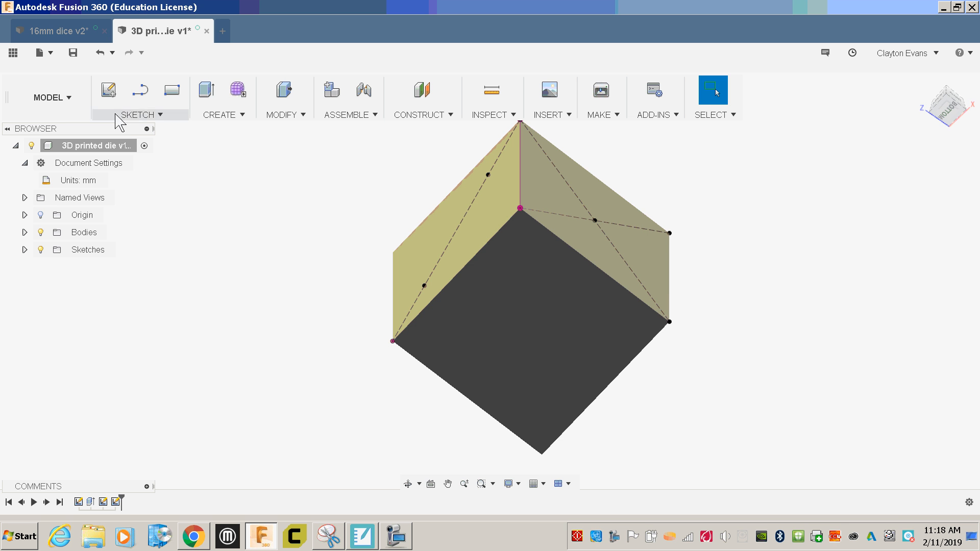
click(109, 90)
click(531, 324)
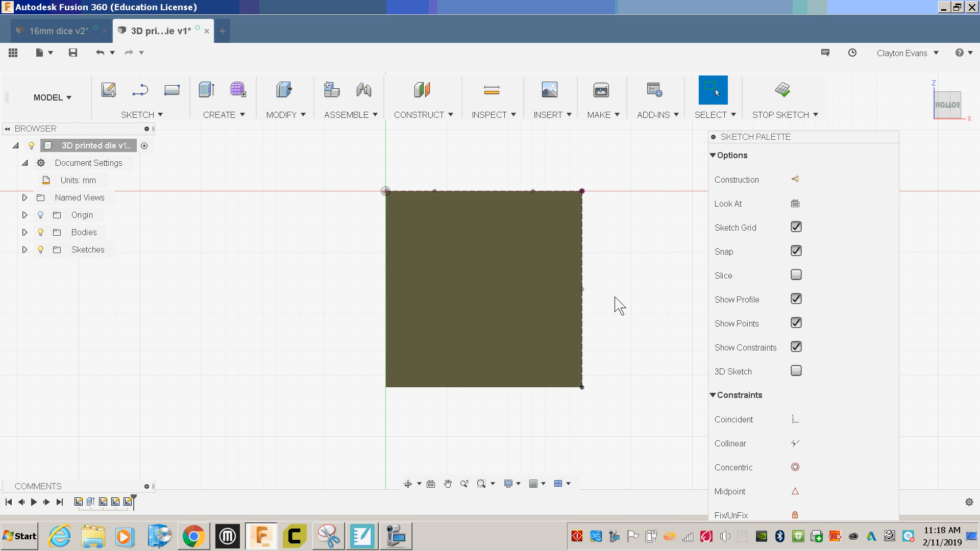
Step: Draw a diagonal construction line across the bottom face from its upper-right corner to its lower-left corner
key(l)
key(x)
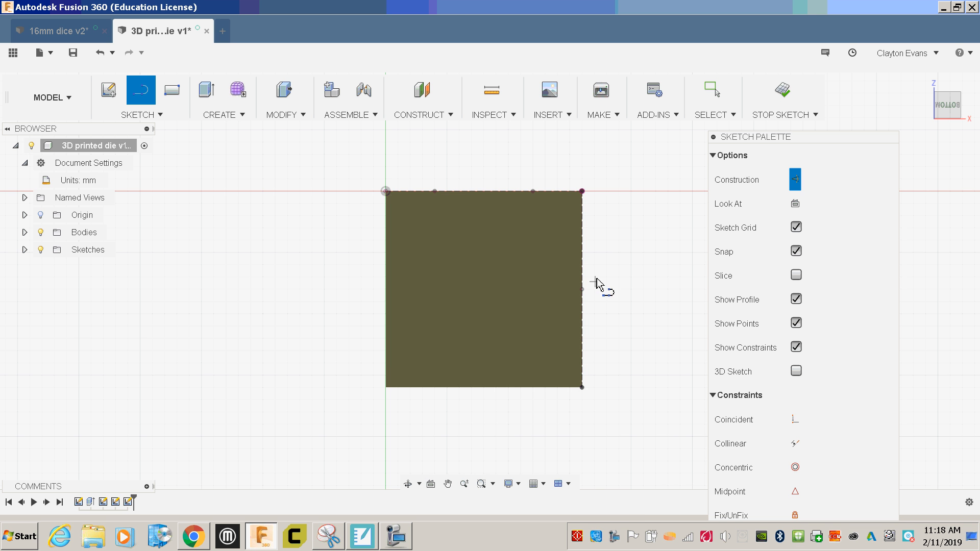
click(582, 192)
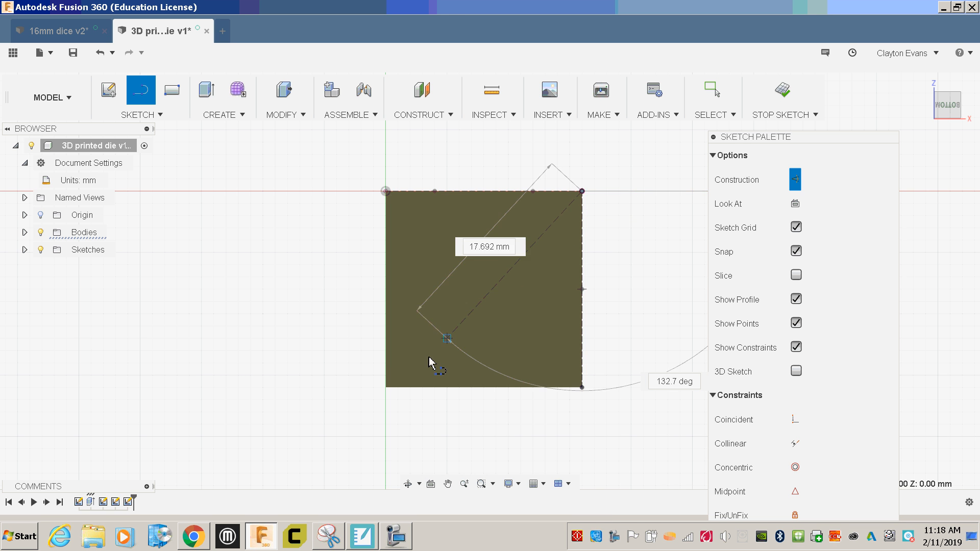
double_click(386, 388)
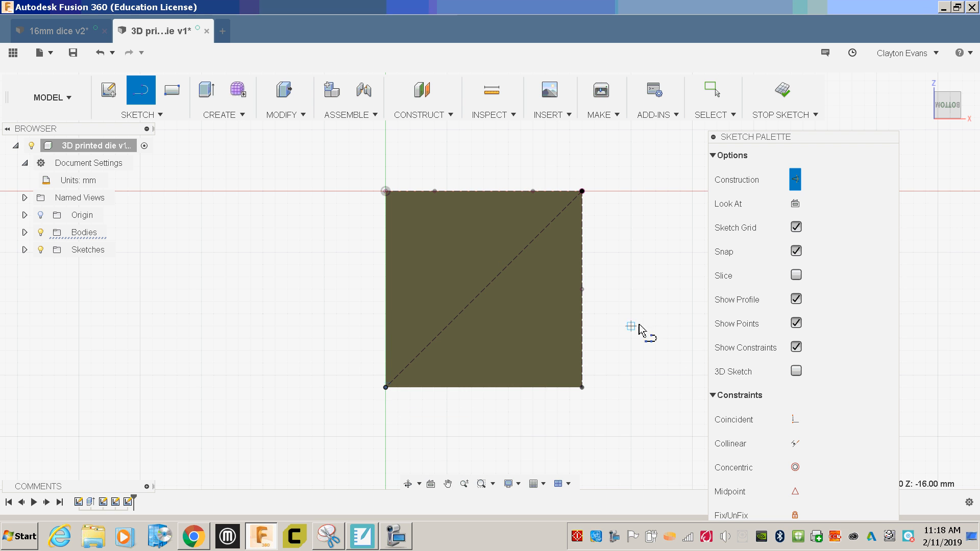
Step: Place three sketch points on the bottom face's diagonal, one toward each end and one at its midpoint
click(159, 115)
click(134, 276)
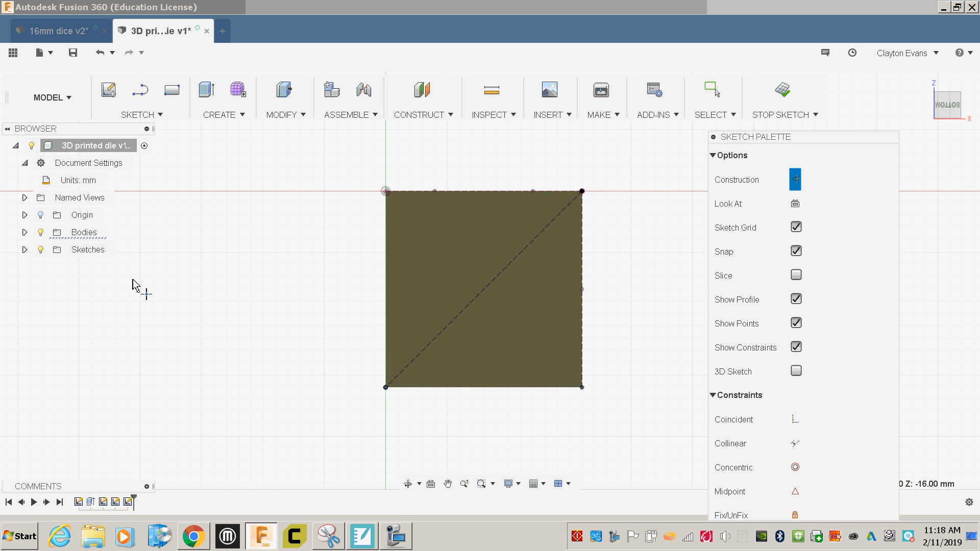
click(547, 226)
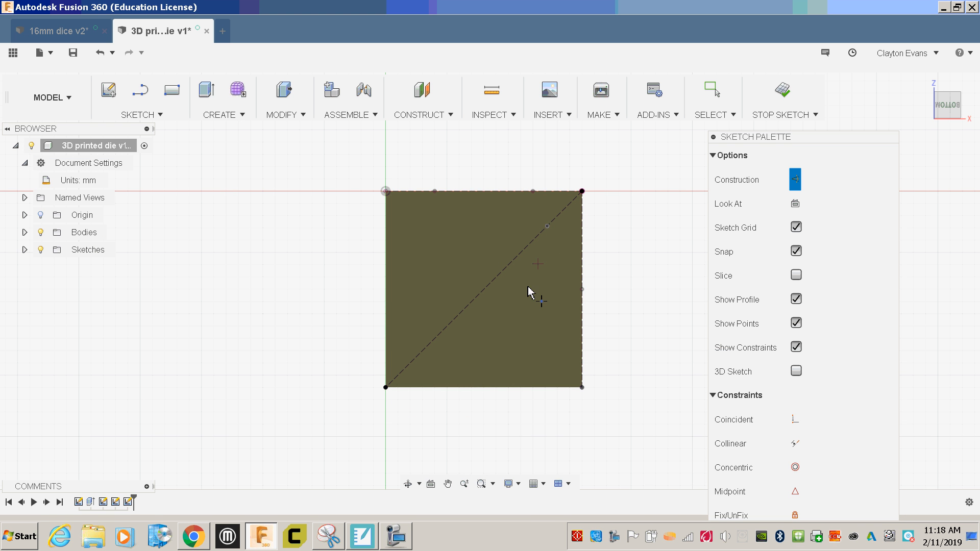
click(427, 346)
click(484, 290)
key(Escape)
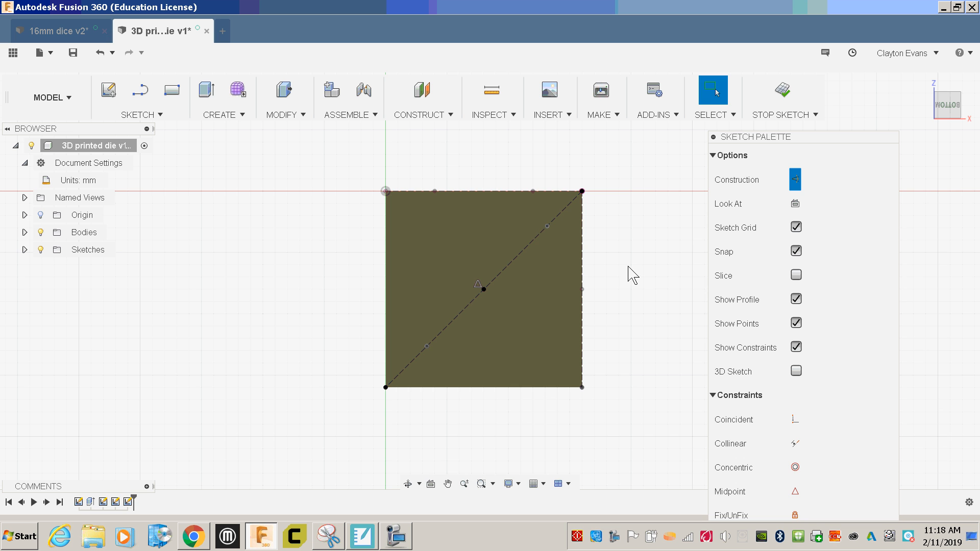
Step: Dimension the upper sketch point on the bottom face 4 mm horizontally from the face's right edge
key(d)
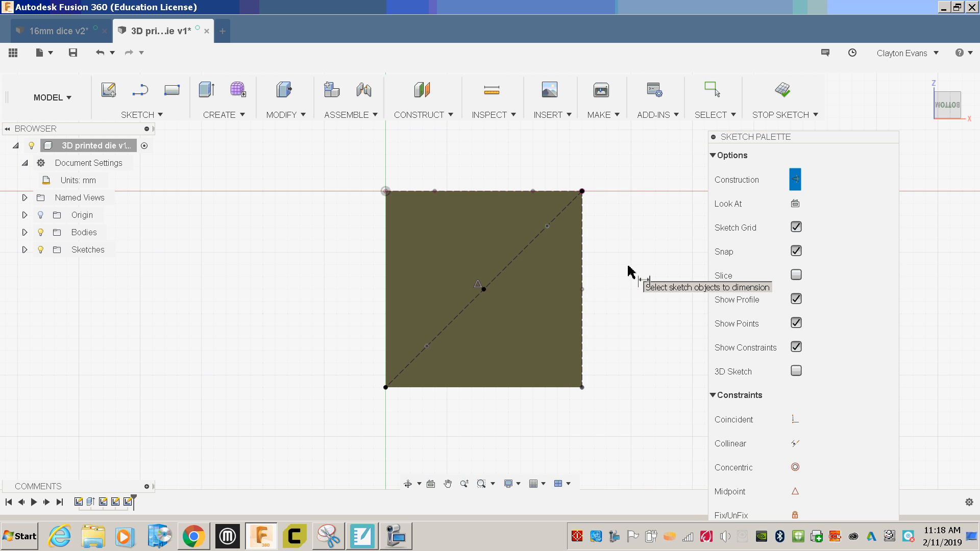
click(547, 226)
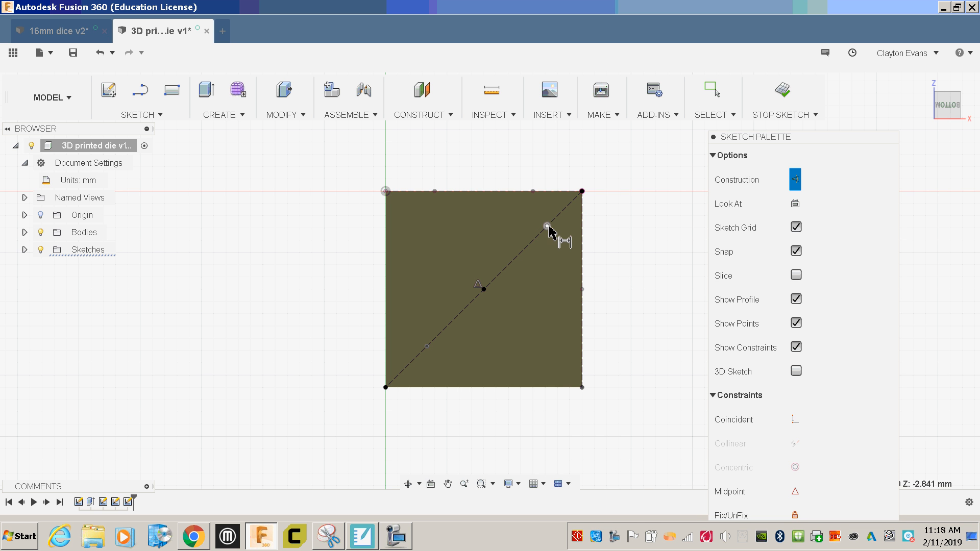
click(581, 233)
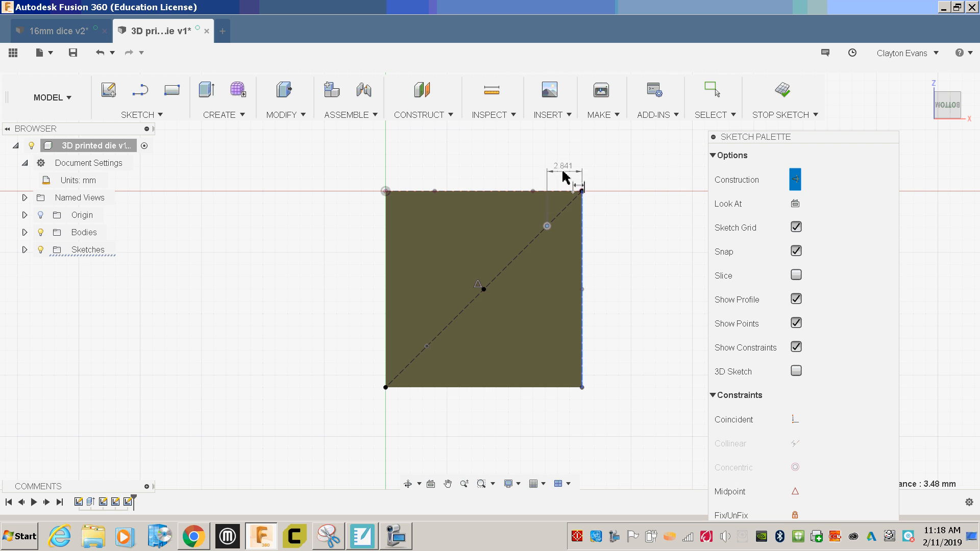
click(565, 179)
text(4)
key(Return)
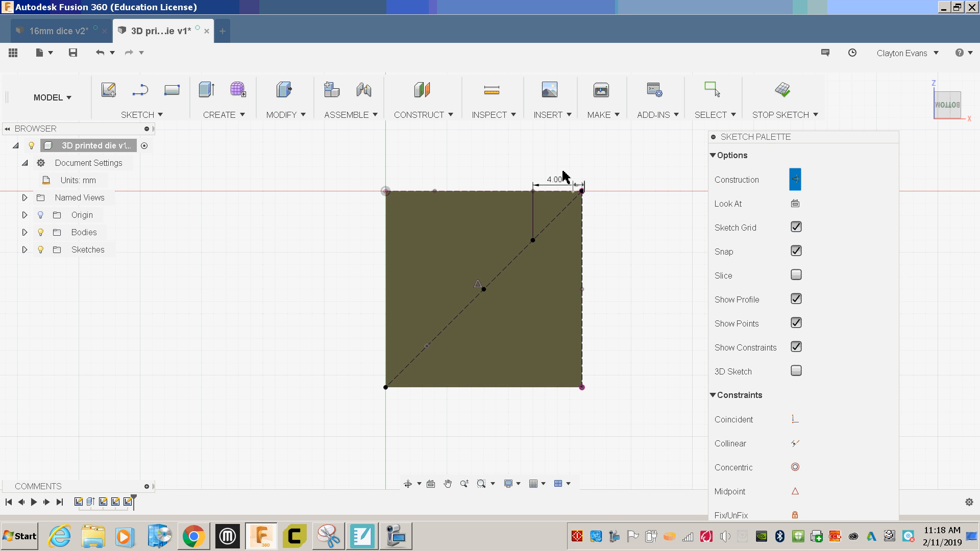
Step: Dimension the lower sketch point on the bottom face 4 mm horizontally from the face's left edge
click(426, 347)
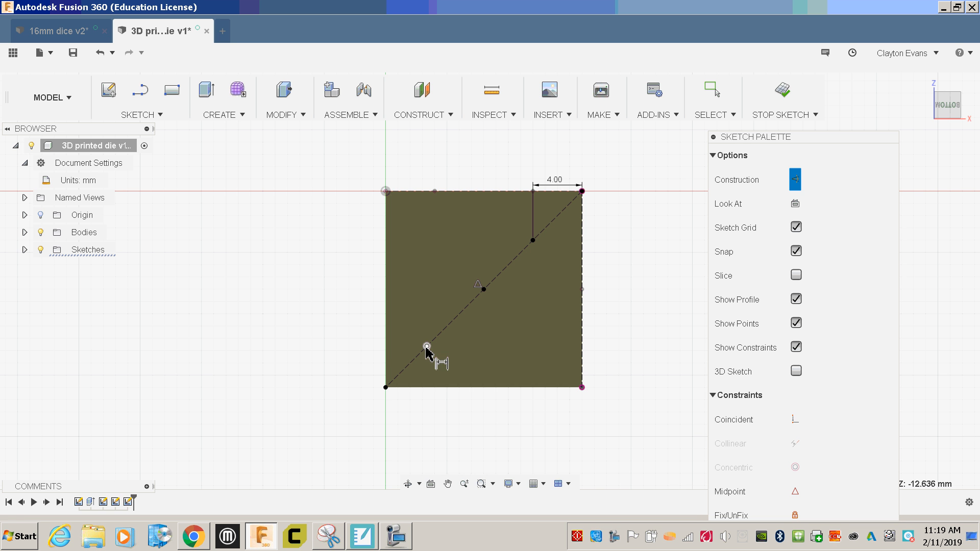
click(385, 353)
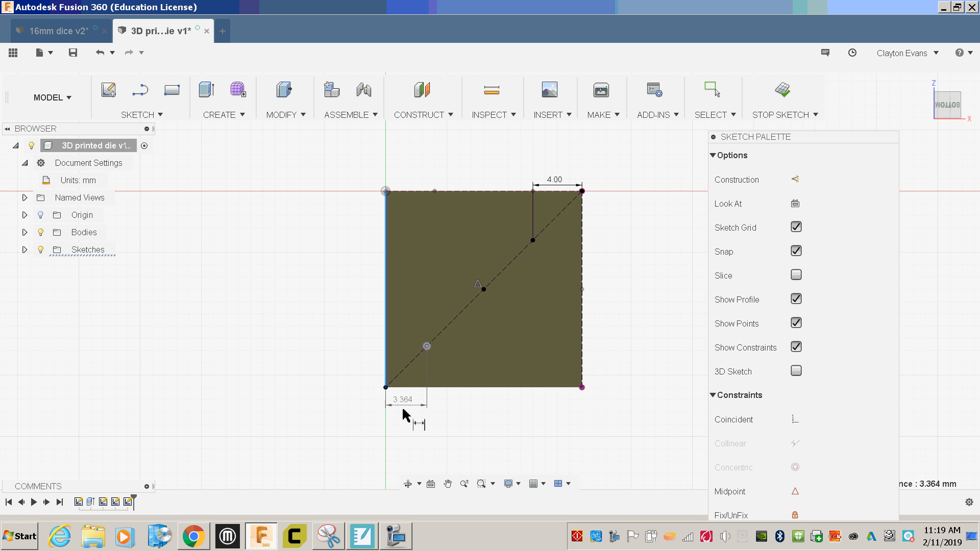
click(406, 425)
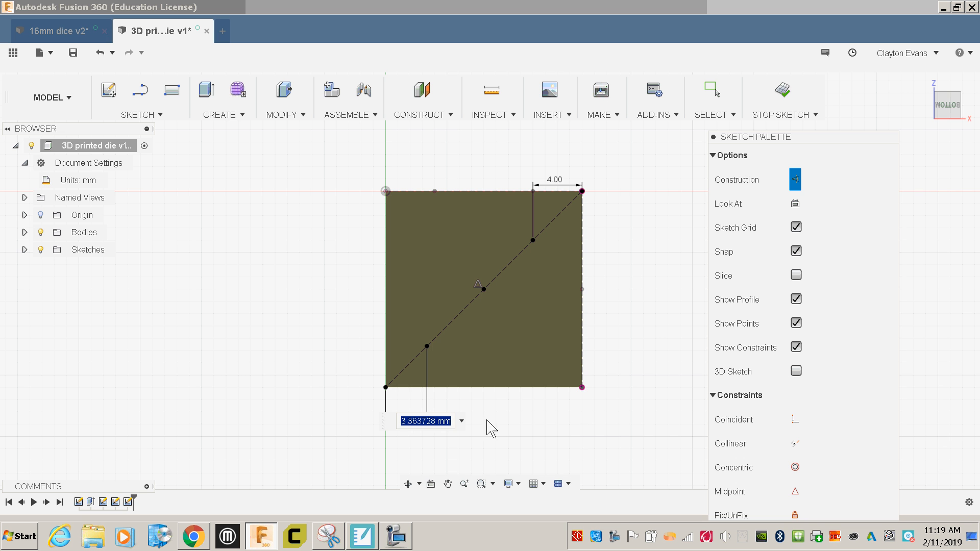
text(4)
key(Return)
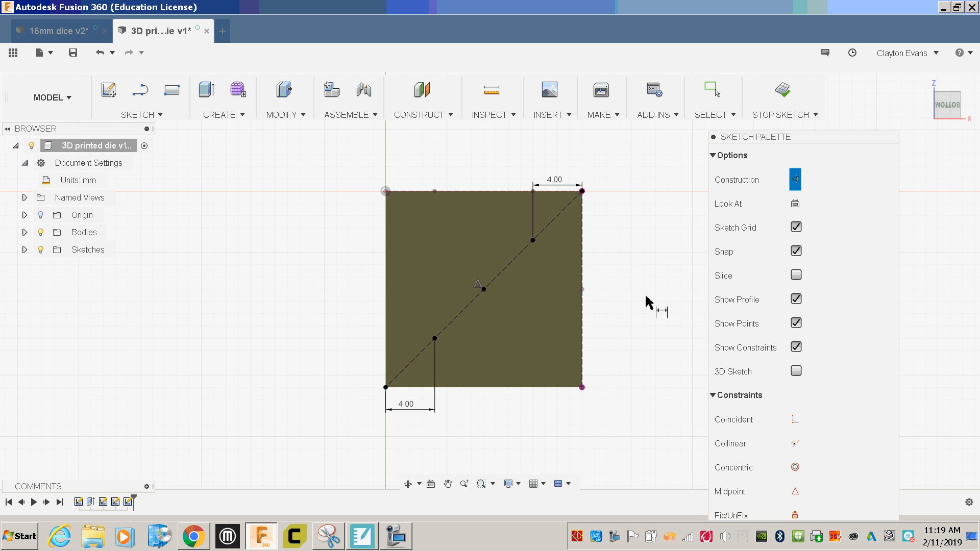
Step: Try to dimension the midpoint of the bottom face's diagonal horizontally from the face's right edge
click(483, 290)
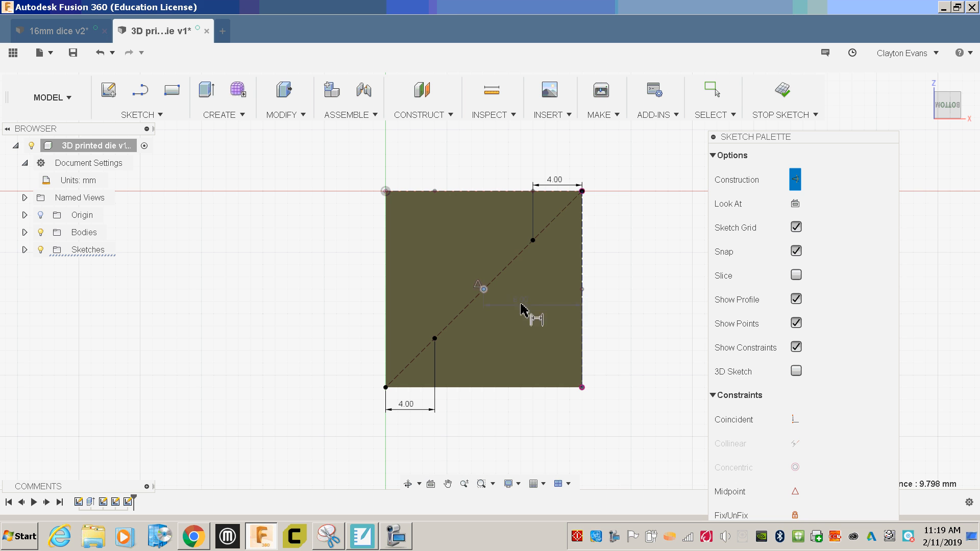
click(534, 289)
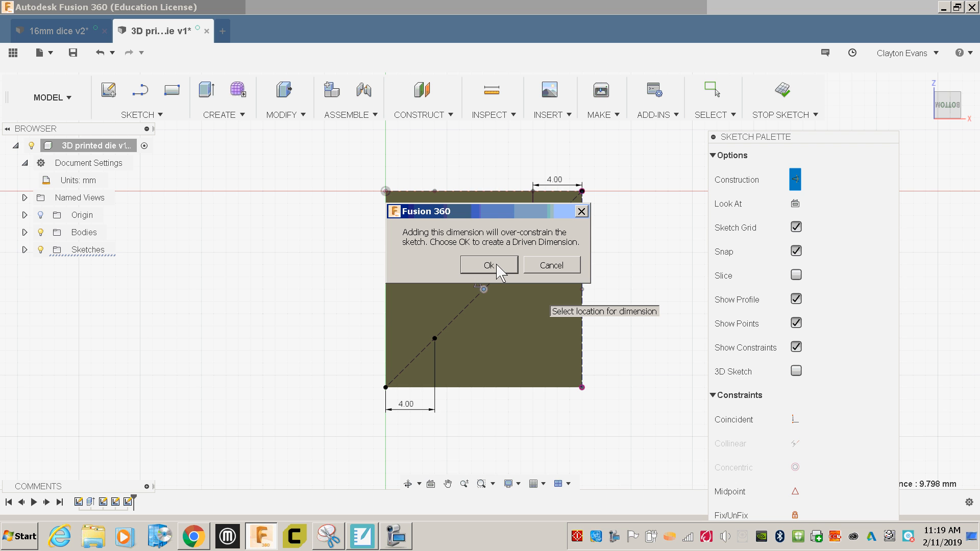
click(576, 264)
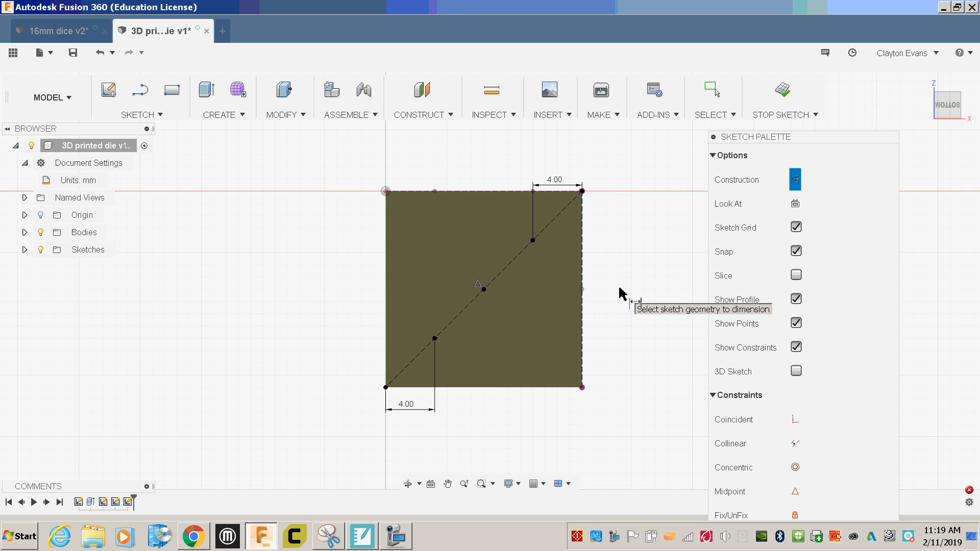
Step: Finish the bottom-face sketch and check the dice layout image in Chrome before returning to Fusion 360
click(782, 90)
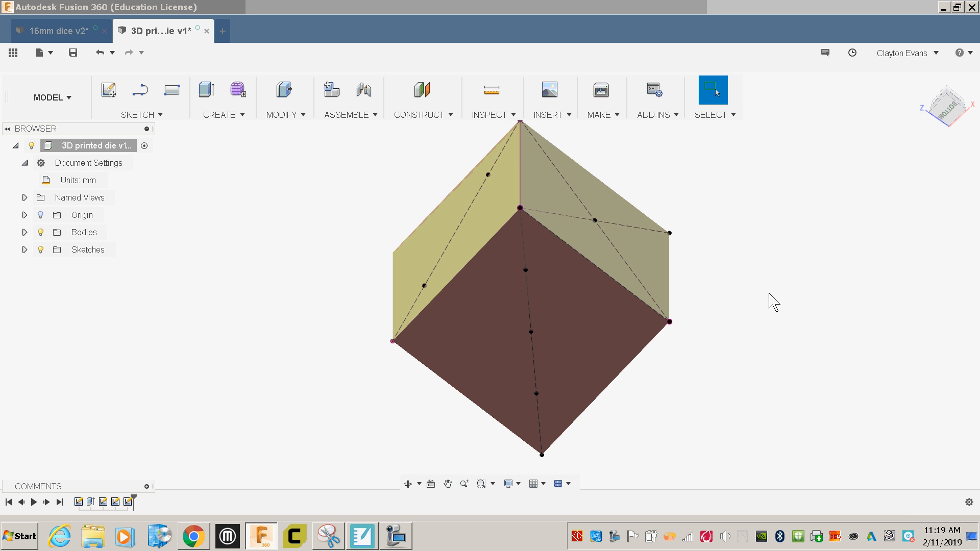
shift+middle_drag(744, 252, 739, 291)
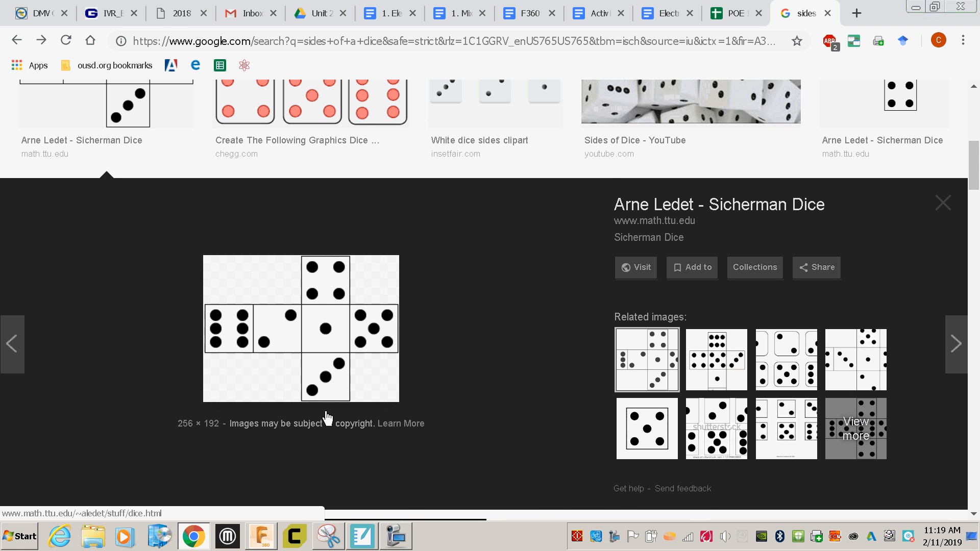
click(262, 536)
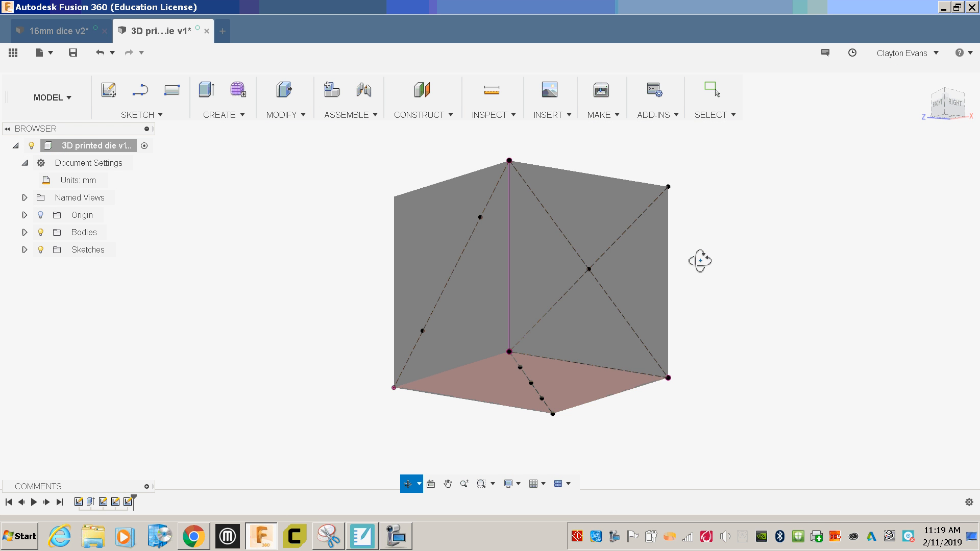
Step: Create a new sketch on the cube's top face
mouse_move(700, 261)
mouse_down()
mouse_move(704, 315)
mouse_move(690, 328)
mouse_move(667, 318)
mouse_move(696, 317)
mouse_move(702, 335)
mouse_up()
click(105, 94)
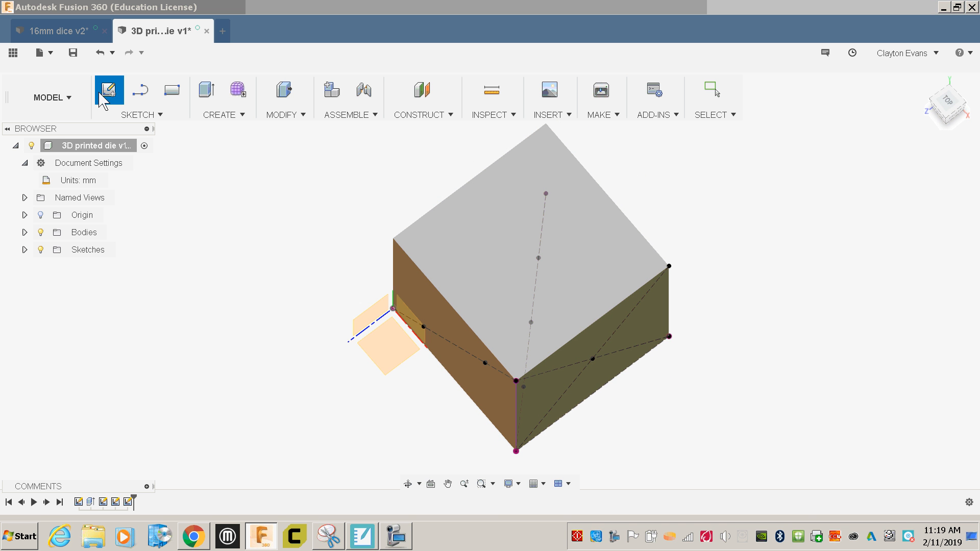
click(453, 247)
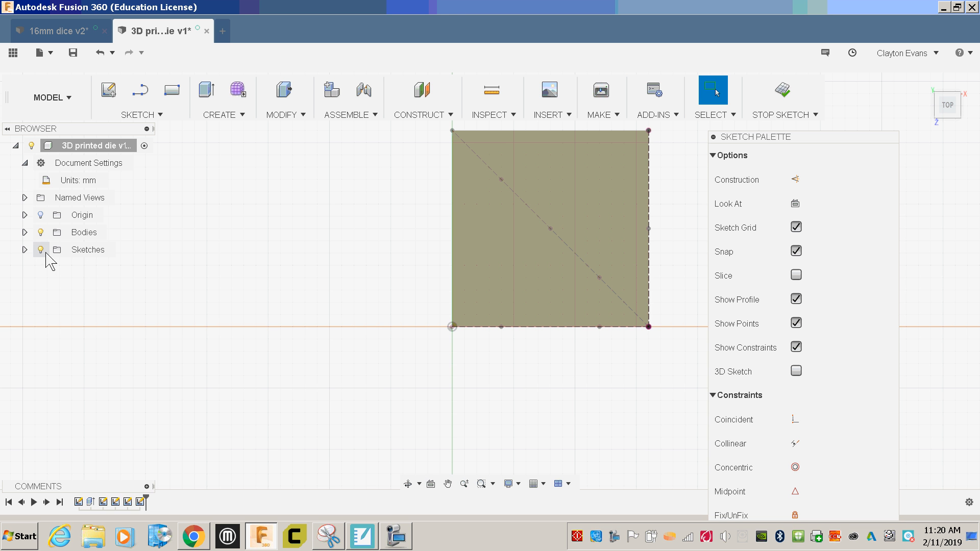
Step: Expand the list of sketches and hide Sketch2, Sketch3 and Sketch4
click(25, 250)
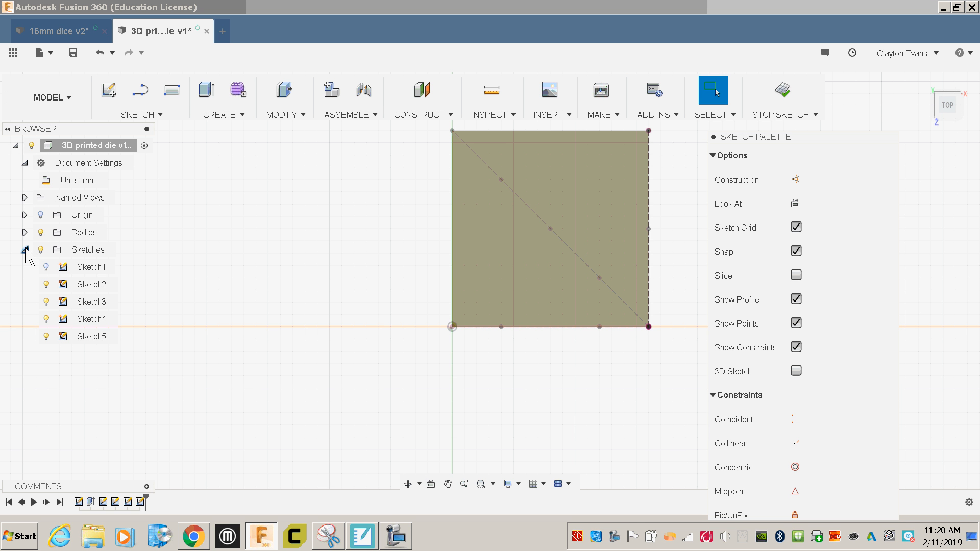
click(47, 282)
click(47, 284)
click(46, 302)
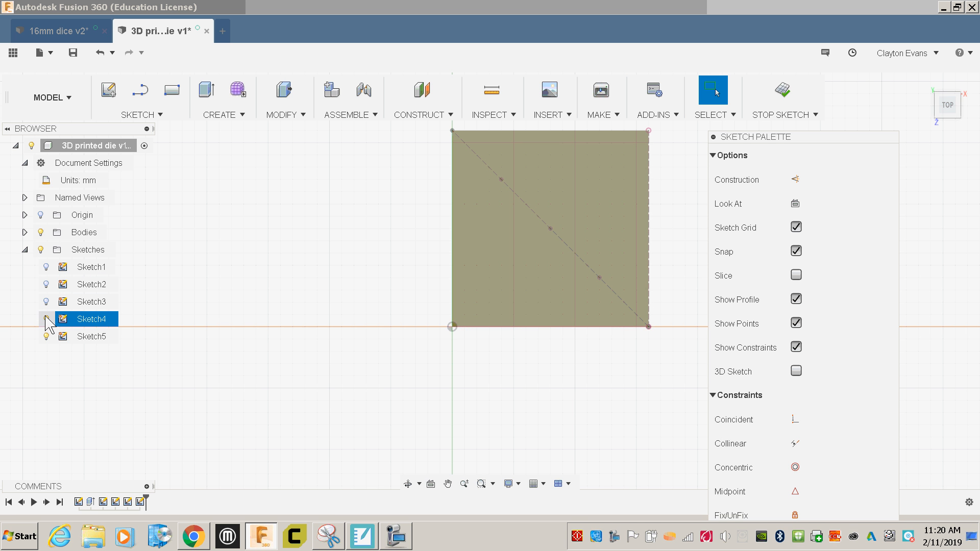
click(46, 319)
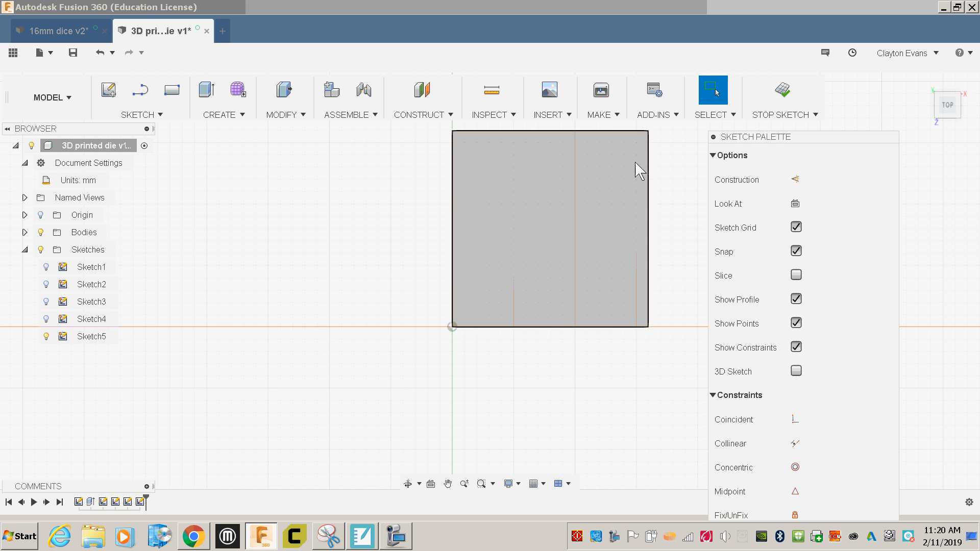
Step: Start an inward Offset of the top face's outline with chain selection, about 2.85 mm from the edges
scroll(667, 149, up, 5)
scroll(667, 148, down, 2)
scroll(666, 148, down, 1)
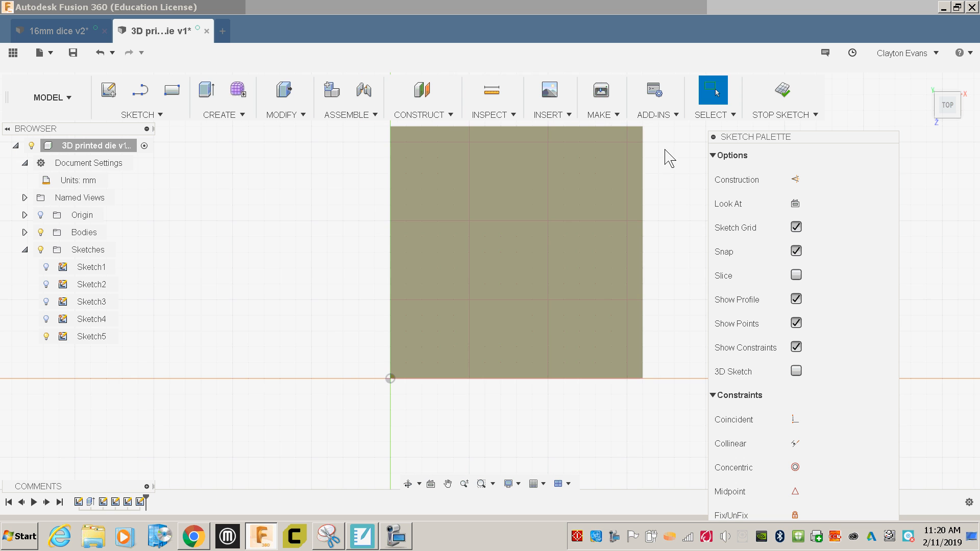
middle_drag(662, 210, 638, 235)
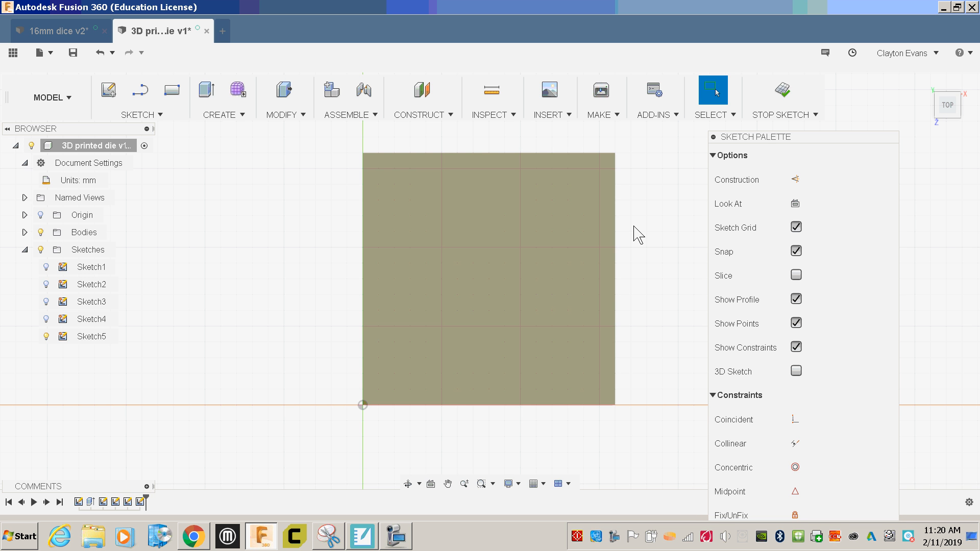
click(165, 114)
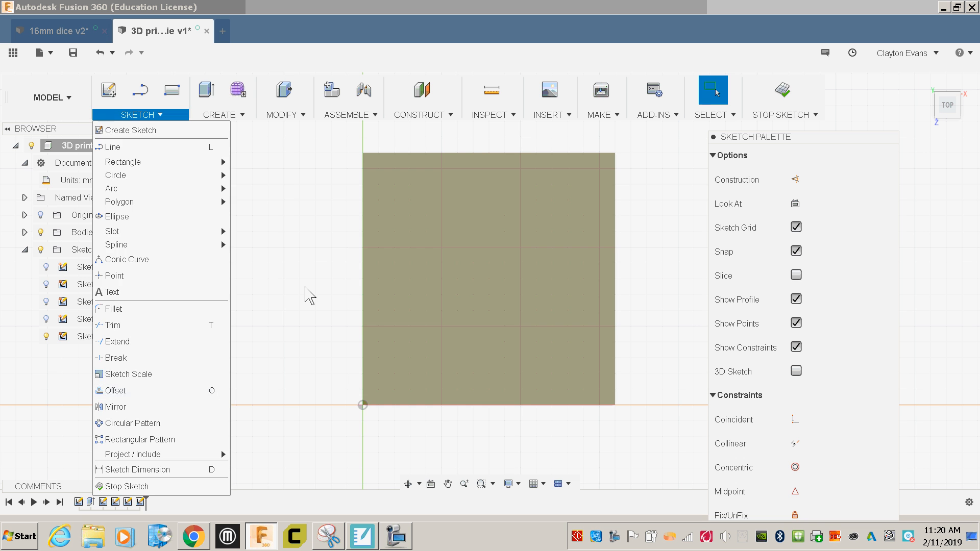
click(306, 291)
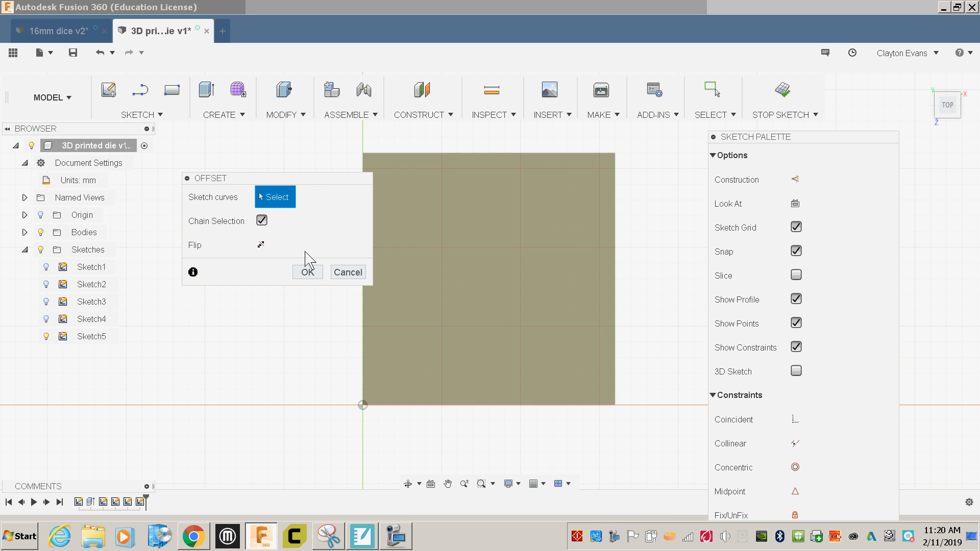
drag(308, 179, 288, 160)
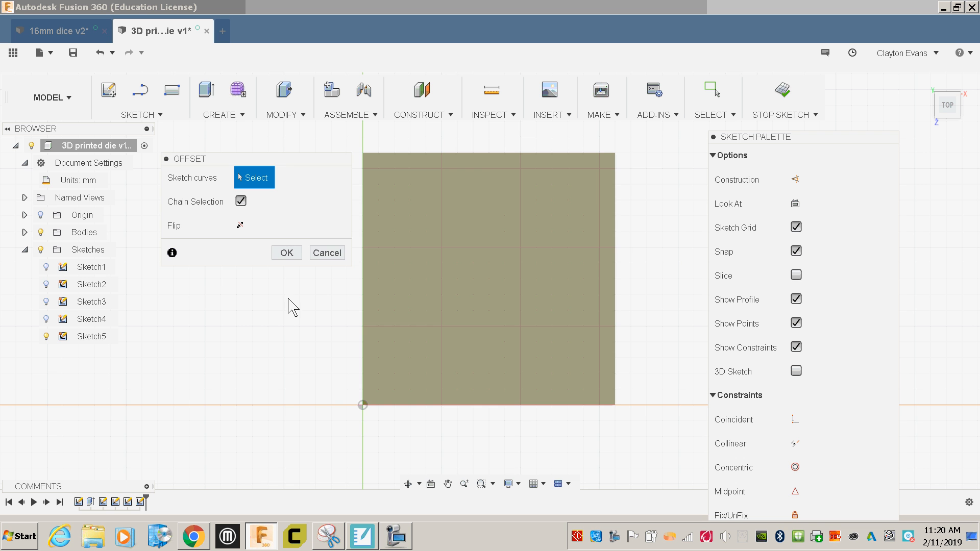
click(485, 152)
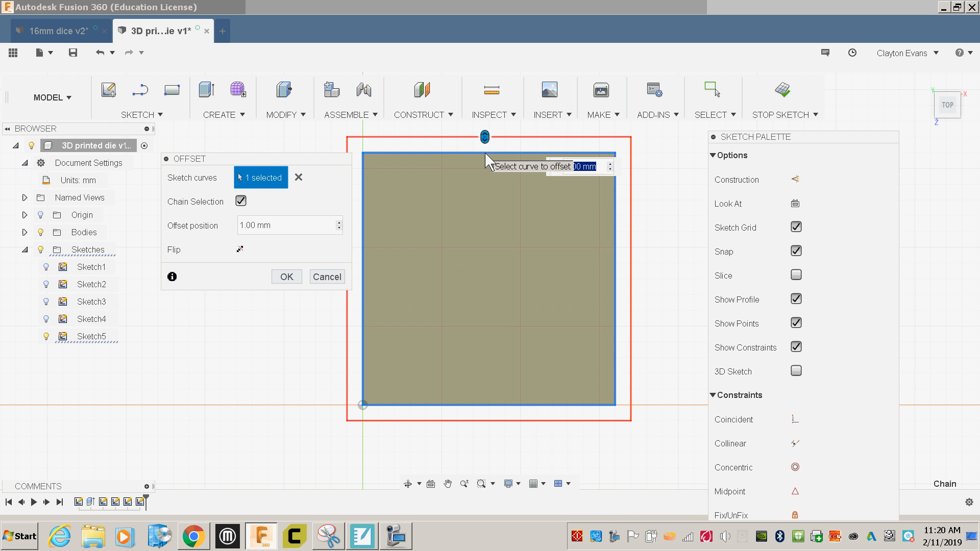
drag(485, 137, 485, 182)
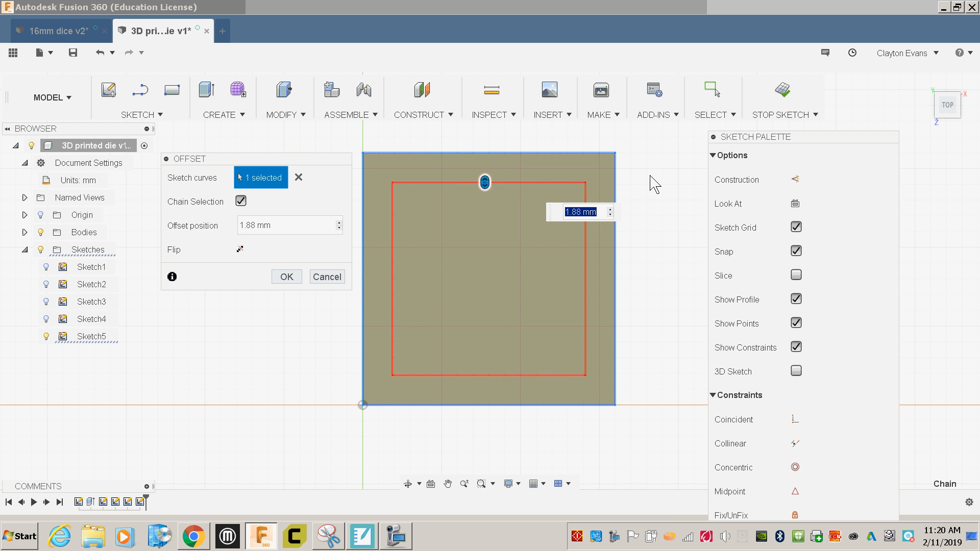
drag(485, 176, 485, 197)
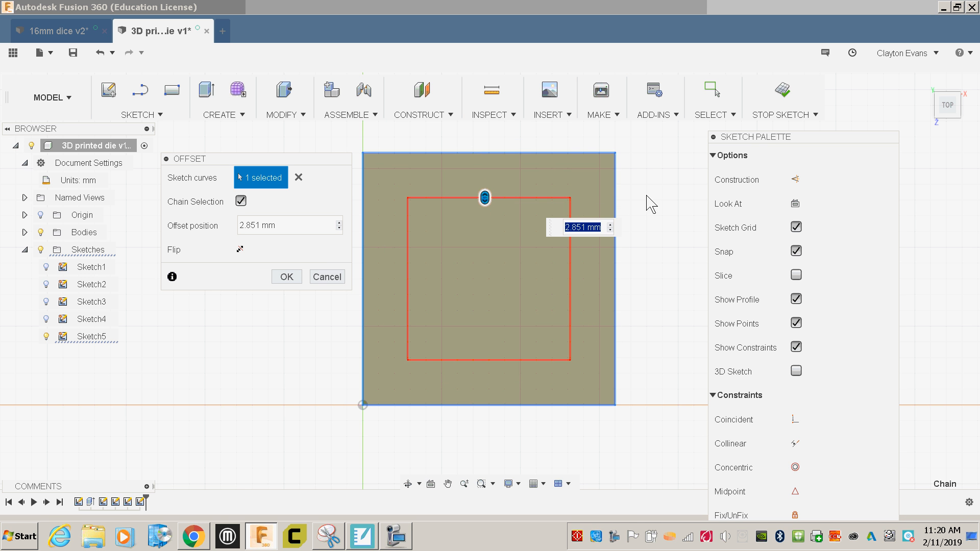
Step: Check the dice layout image in Chrome, return to Fusion 360 and complete the top-face offset at 3 mm
click(195, 533)
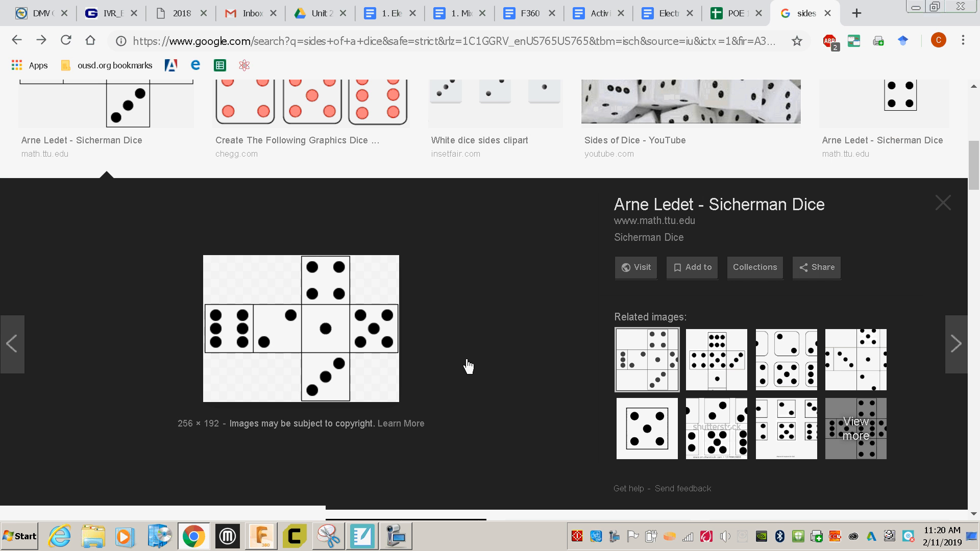
click(269, 542)
text(3)
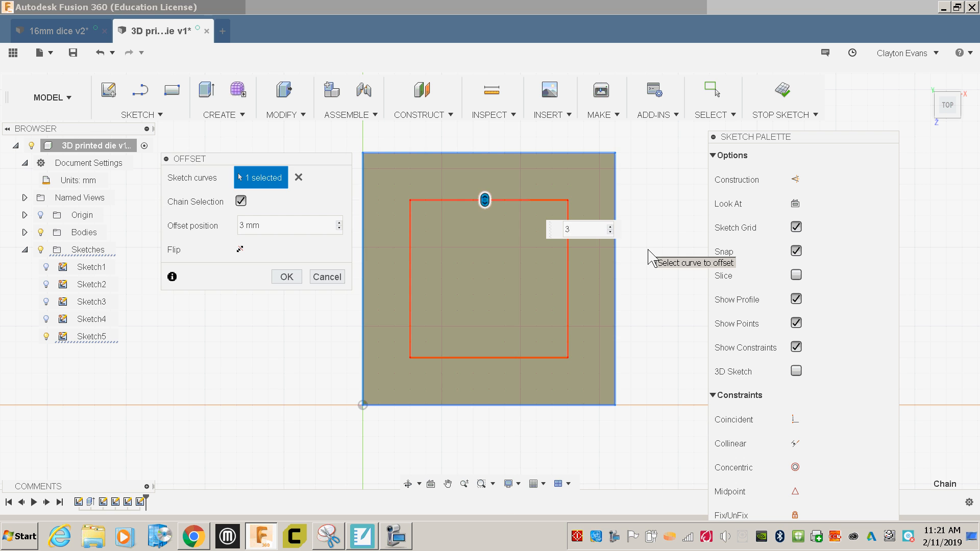
key(Return)
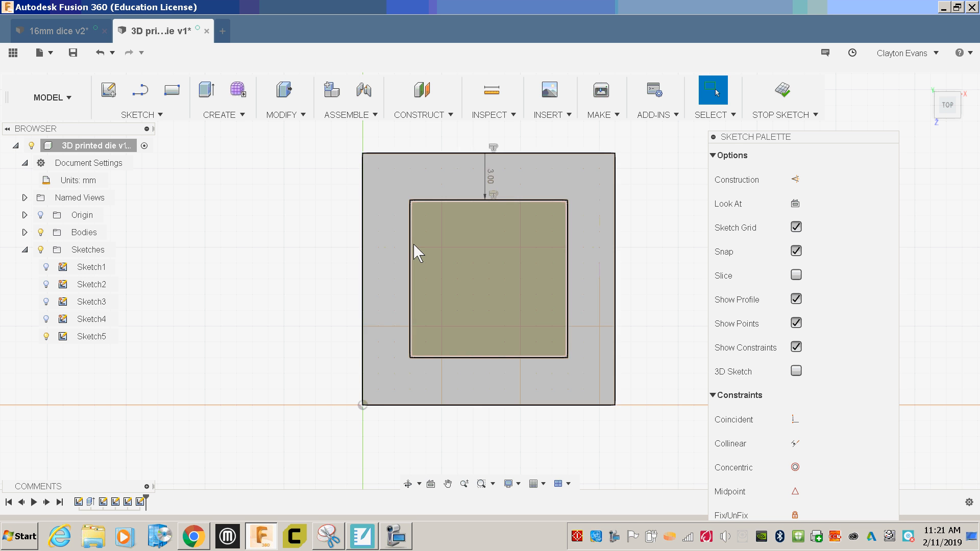
Step: Place sketch points on the four corners of the top face's inner square and finish the sketch
click(174, 116)
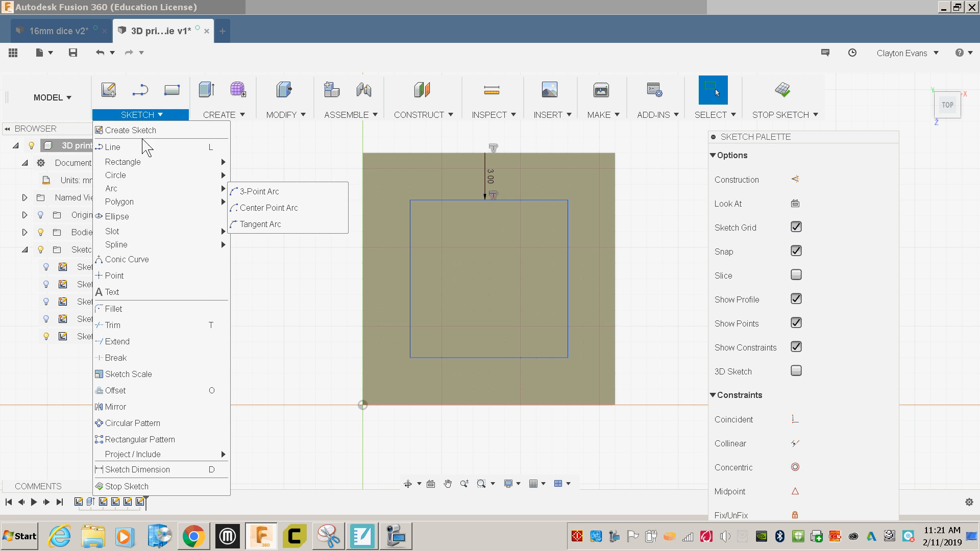
click(148, 292)
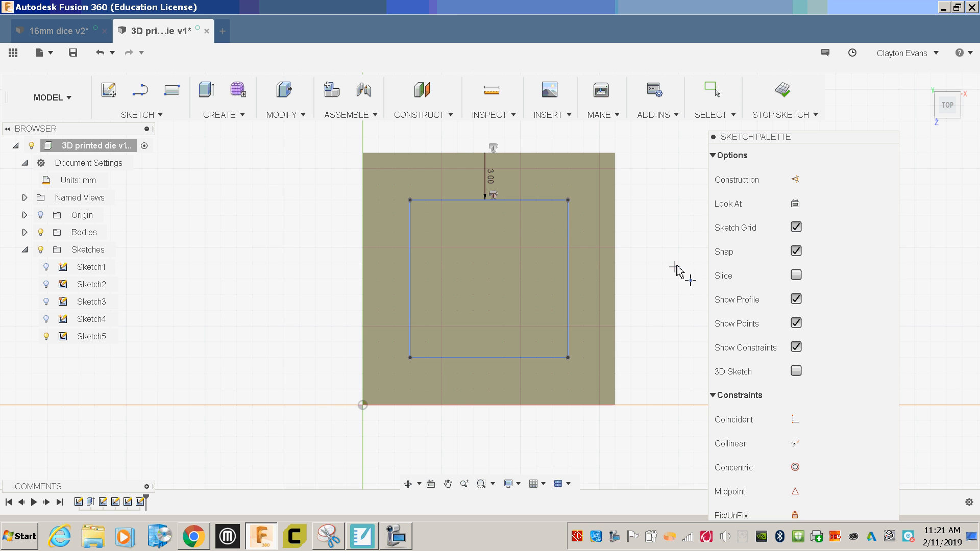
click(781, 90)
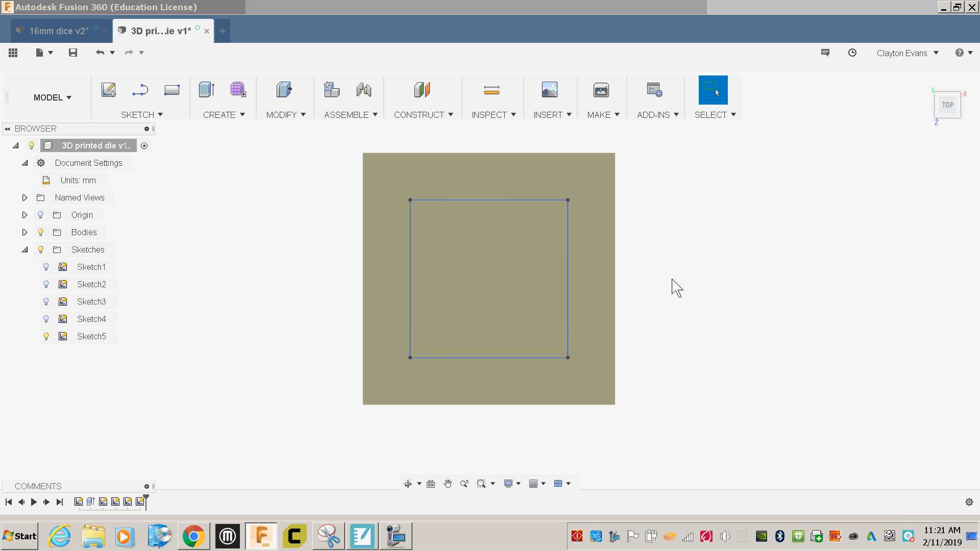
Step: Show Sketch1, Sketch2, Sketch3 and Sketch4 on the cube again
click(929, 91)
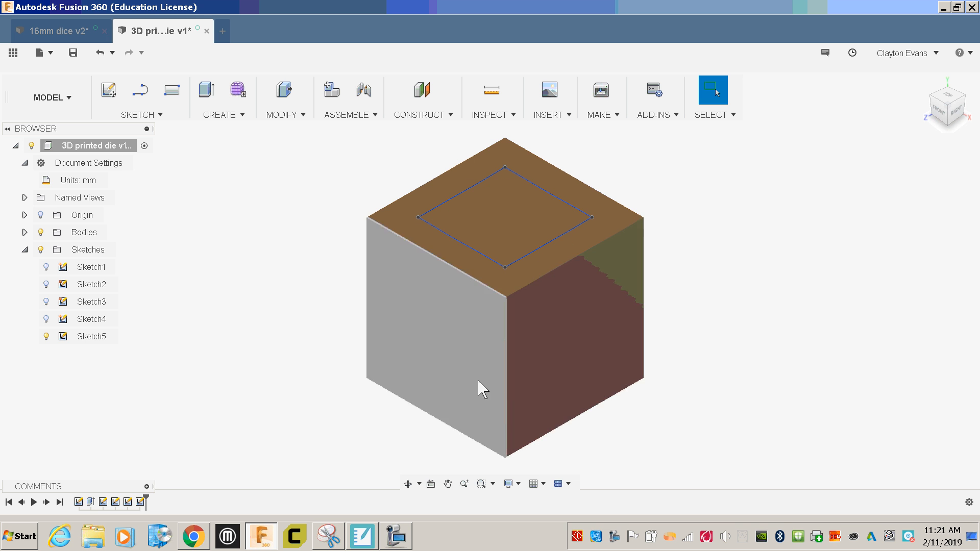
click(47, 286)
click(47, 302)
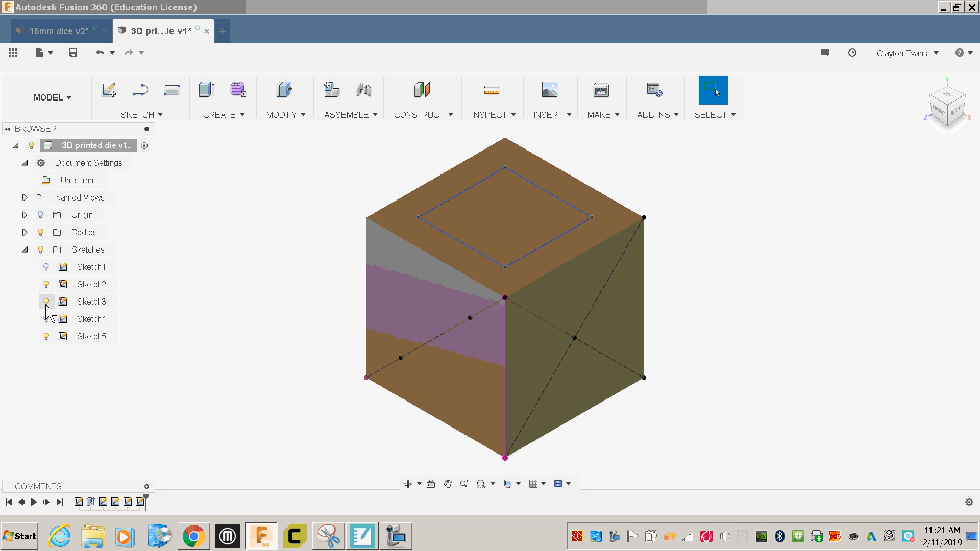
click(46, 319)
click(46, 268)
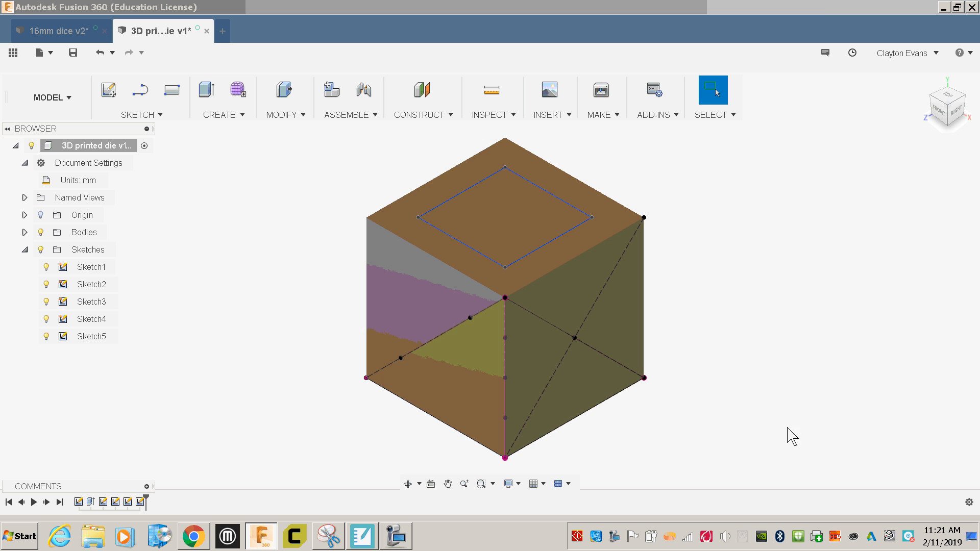
Step: Compare the cube's sketched faces with the dice layout image in Chrome and return to Fusion 360
mouse_move(709, 428)
shift+middle_down()
mouse_move(695, 376)
mouse_move(706, 381)
mouse_move(687, 403)
mouse_move(707, 401)
mouse_move(691, 365)
mouse_move(715, 455)
mouse_move(714, 437)
shift+middle_up()
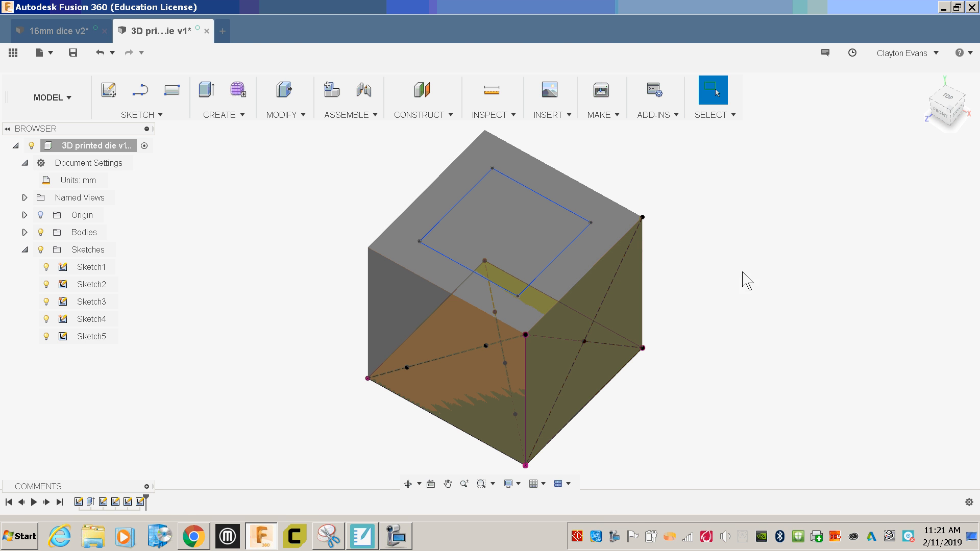
click(193, 536)
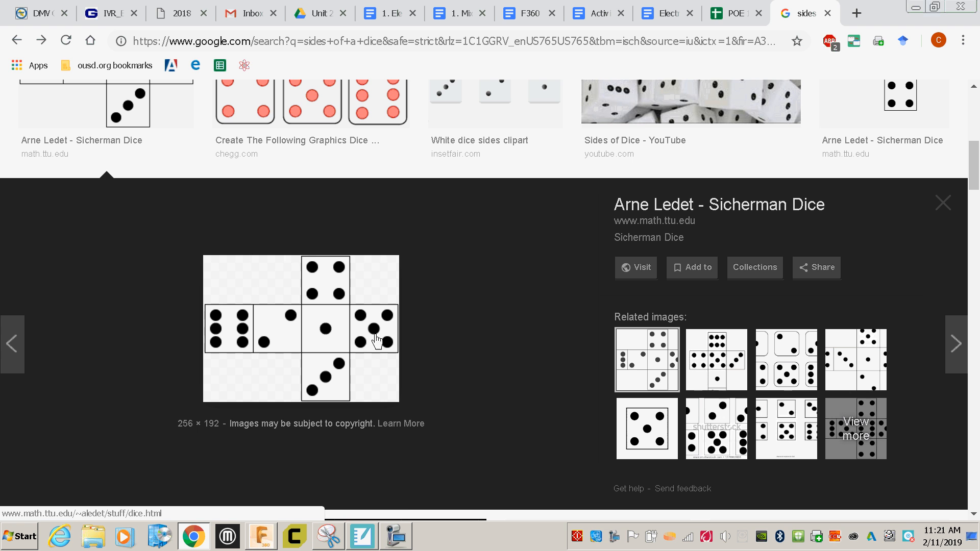
click(261, 536)
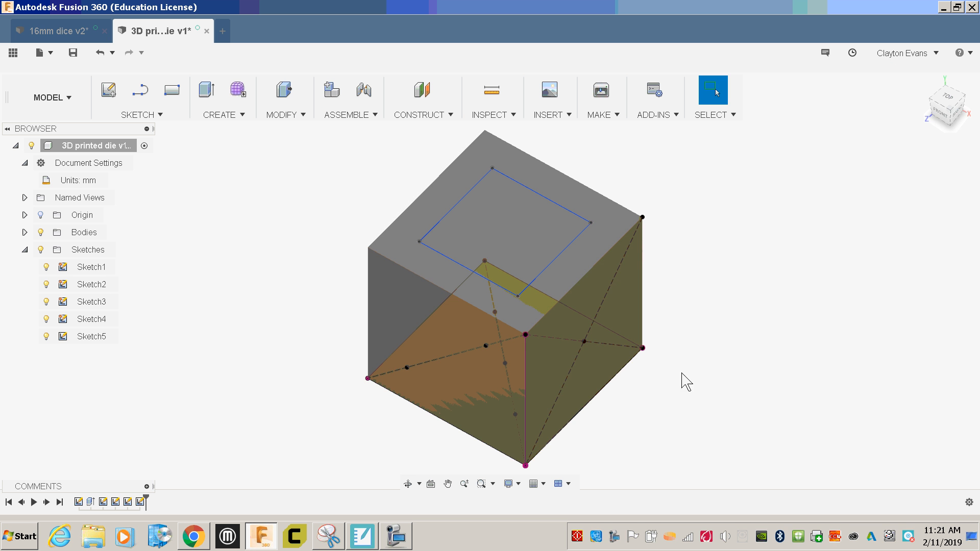
Step: Start a sketch on the cube's back face and hide Sketch1 through Sketch5
mouse_move(687, 382)
shift+middle_down()
mouse_move(630, 335)
mouse_move(700, 360)
mouse_move(532, 332)
shift+middle_up()
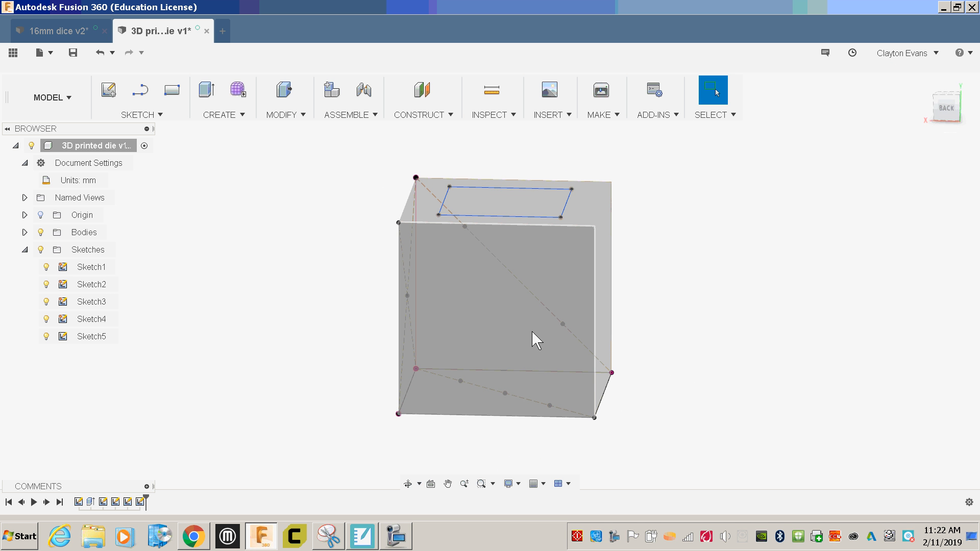
click(117, 97)
click(462, 298)
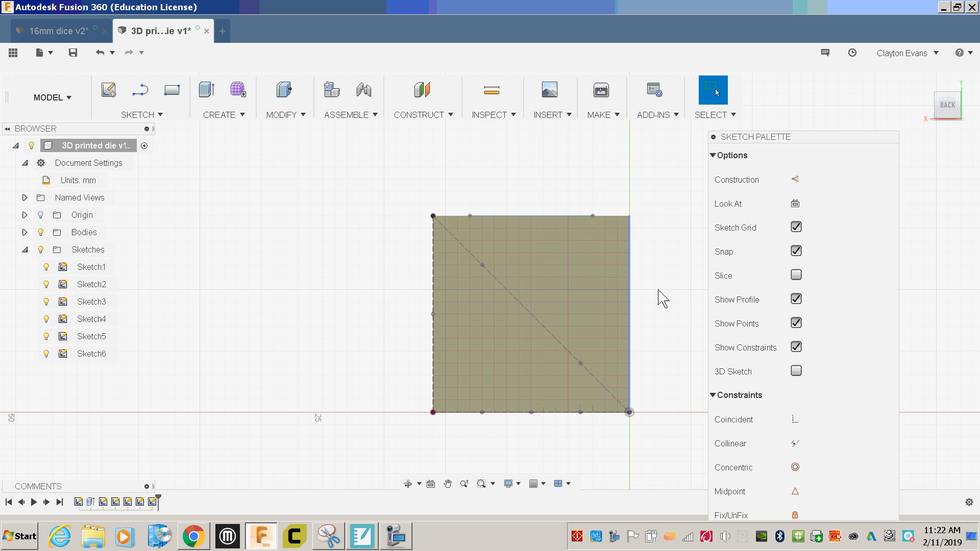
click(49, 337)
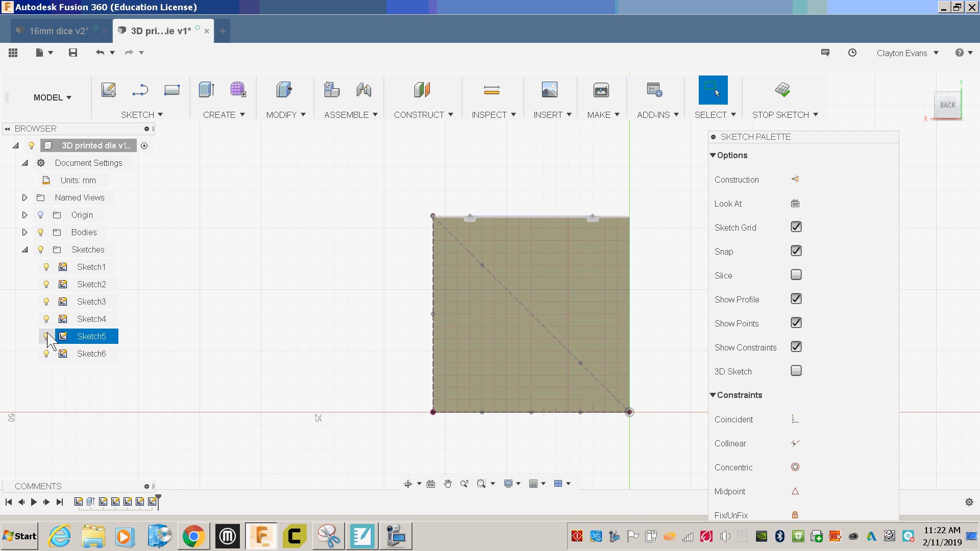
click(46, 337)
click(46, 319)
click(46, 302)
click(46, 284)
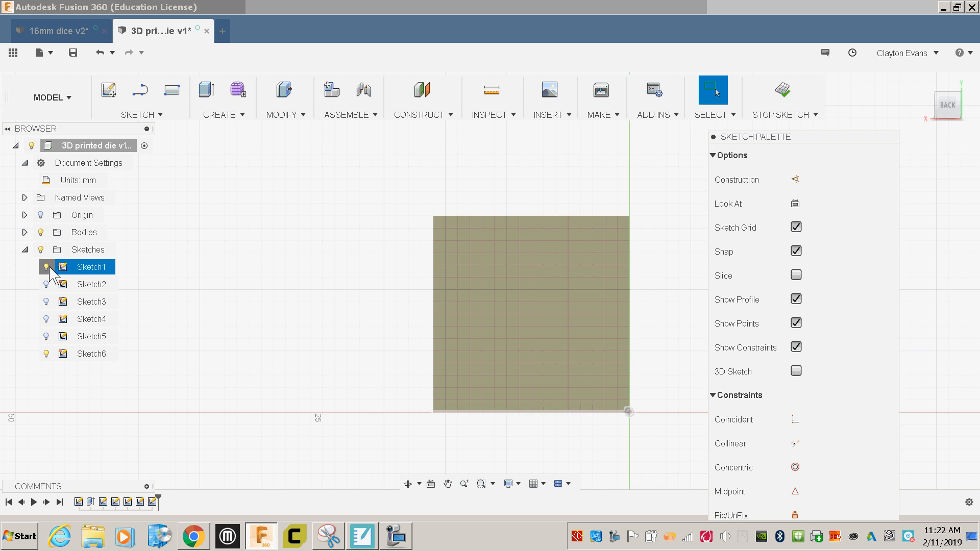
click(46, 267)
Step: Offset the back face's outline 3 mm inward to make an inner square
scroll(640, 304, up, 1)
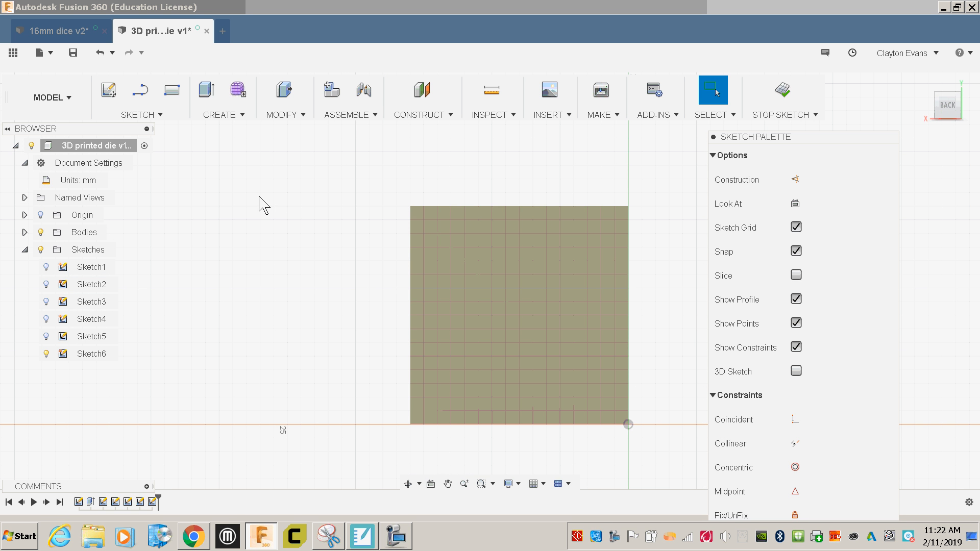
key(o)
click(453, 207)
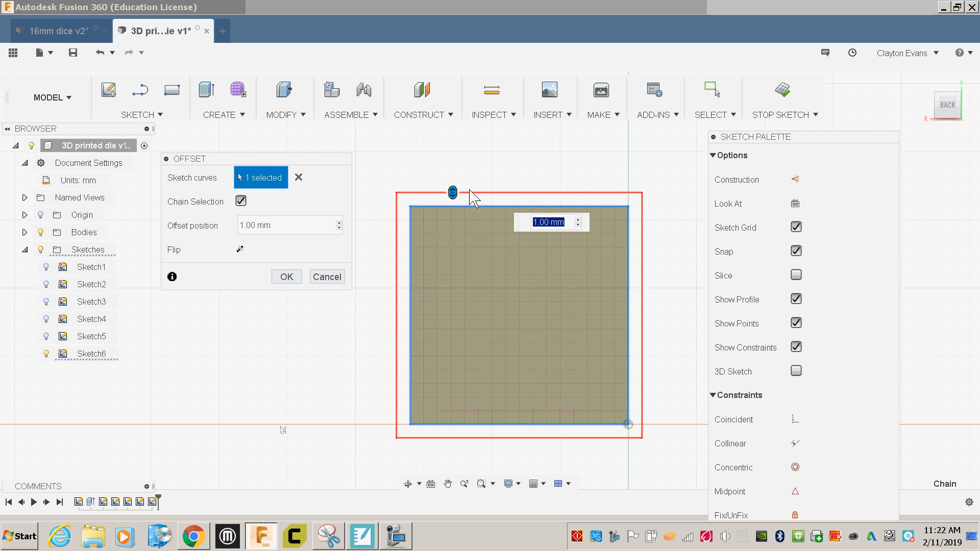
drag(452, 193, 451, 219)
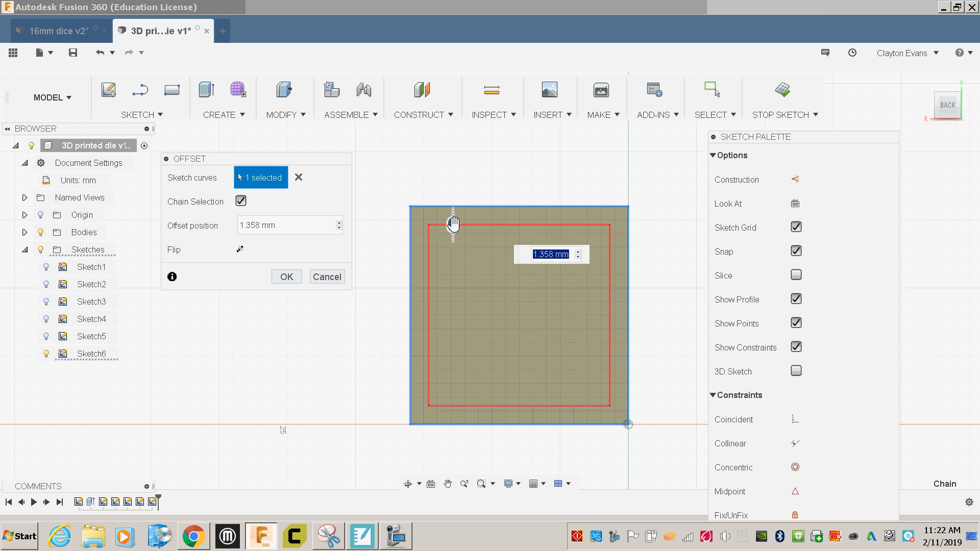
text(3)
key(Return)
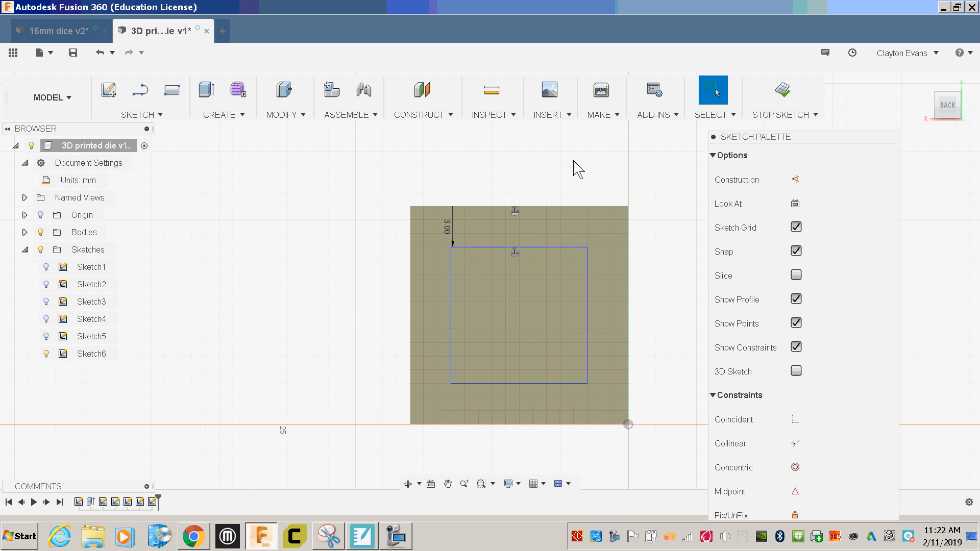
Step: Draw a diagonal construction line from the inner square's upper-right corner to its lower-left corner
key(l)
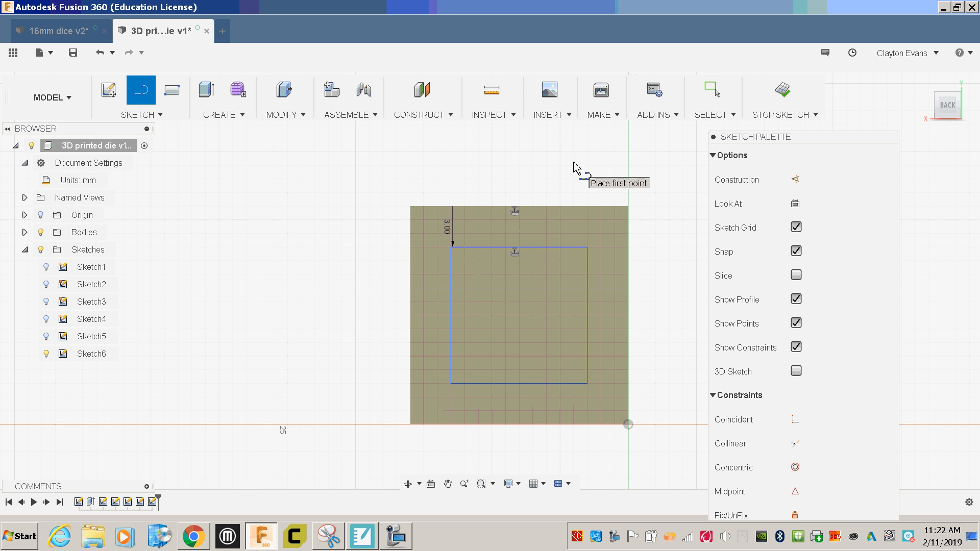
key(x)
click(587, 248)
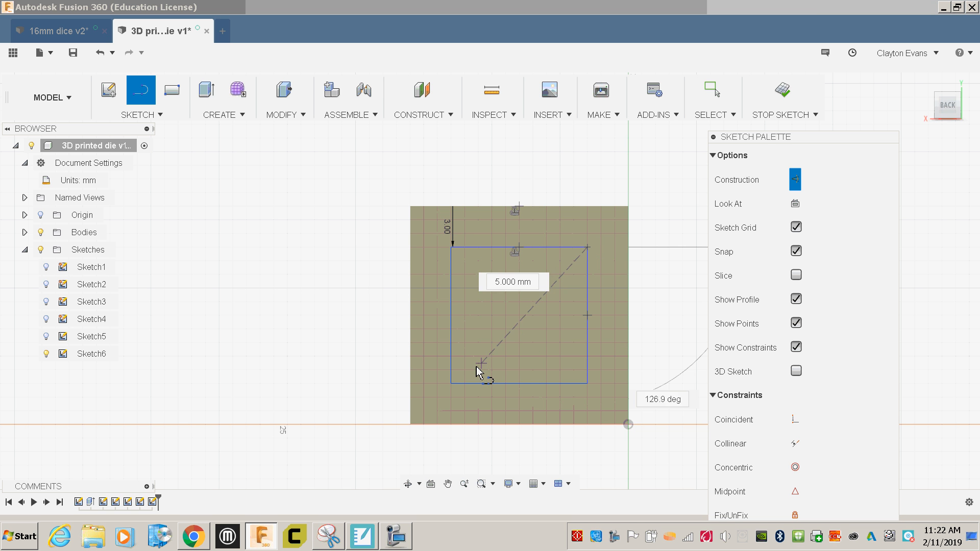
double_click(451, 383)
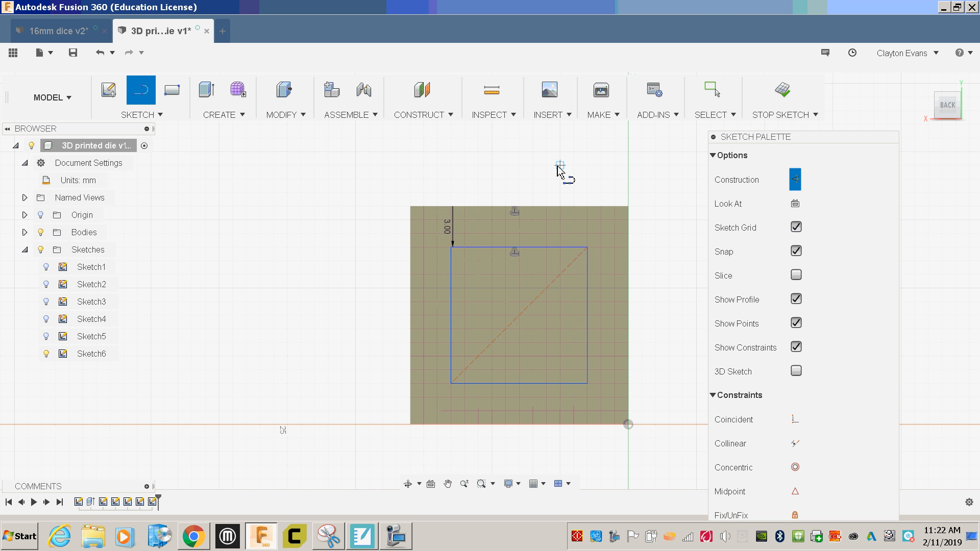
key(Escape)
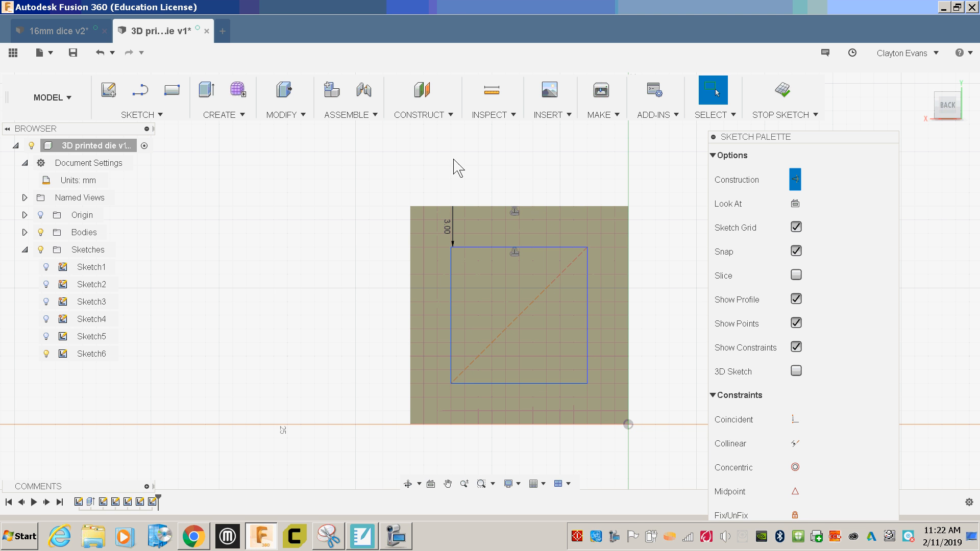
Step: Place sketch points on the inner square's four corners and the diagonal's midpoint, and finish the sketch
click(170, 118)
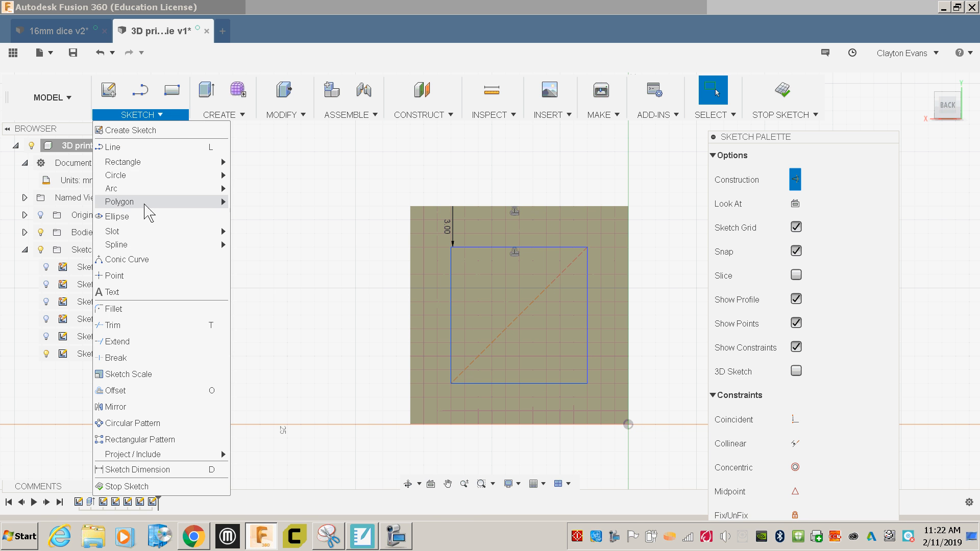
click(133, 278)
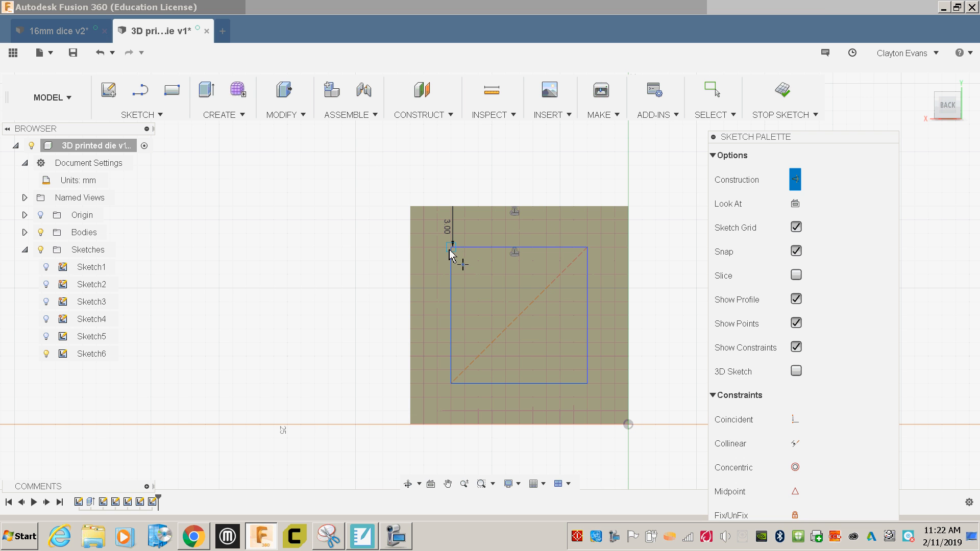
click(587, 247)
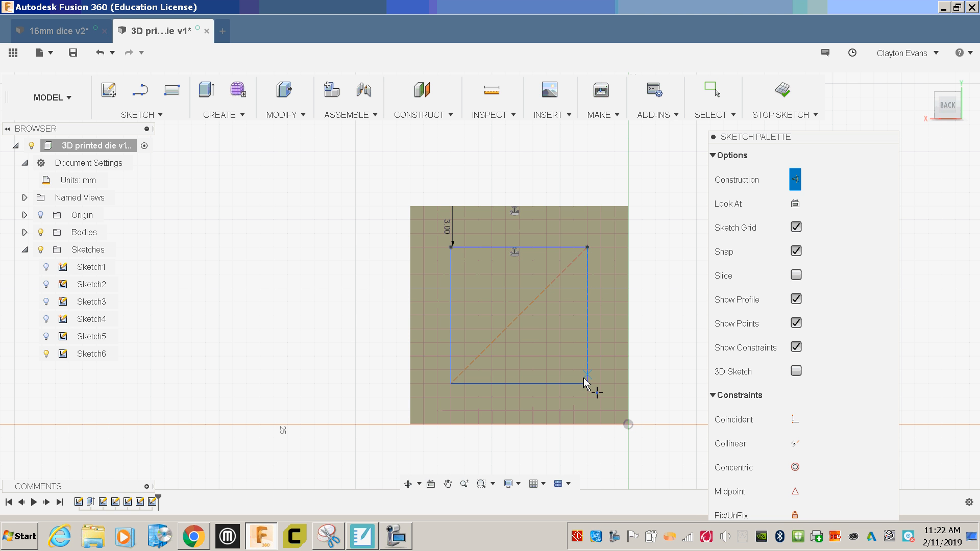
click(588, 383)
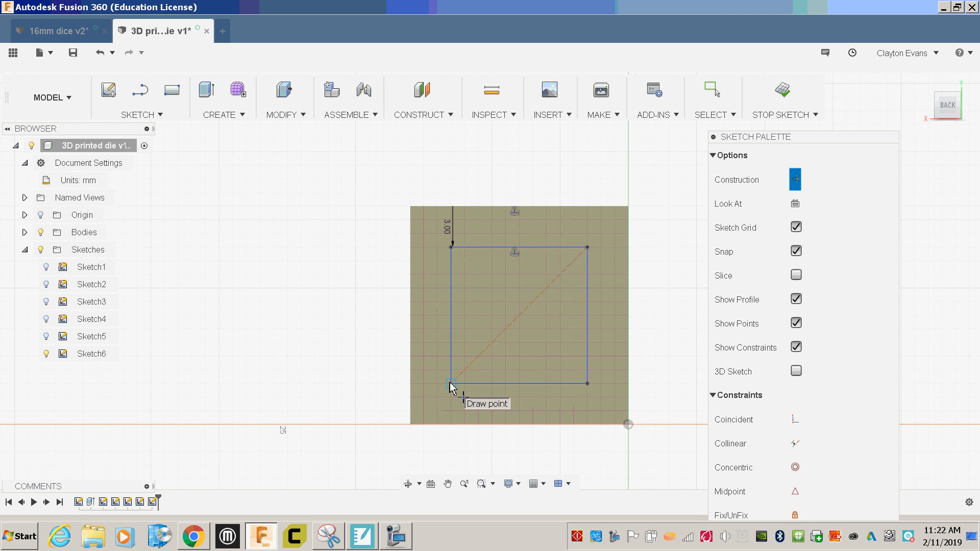
click(451, 383)
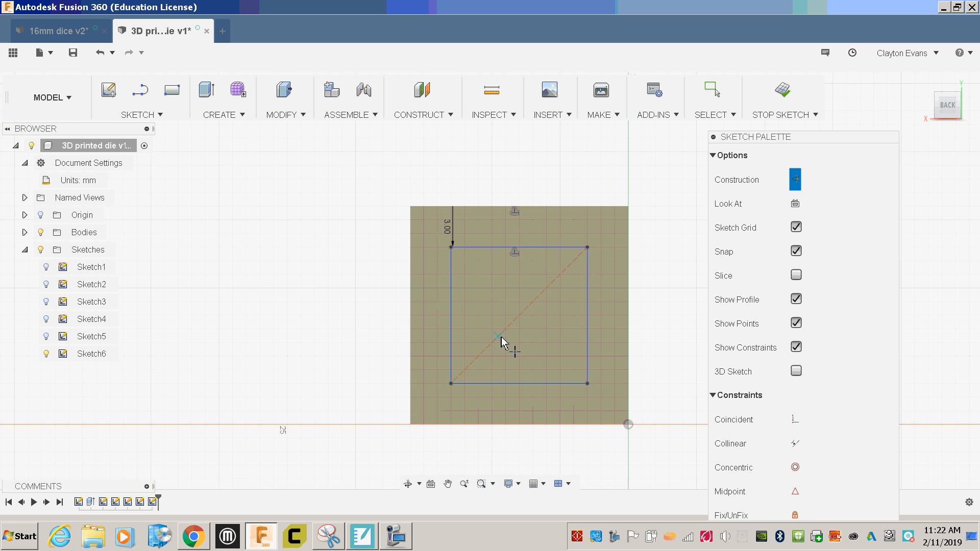
click(518, 316)
key(Escape)
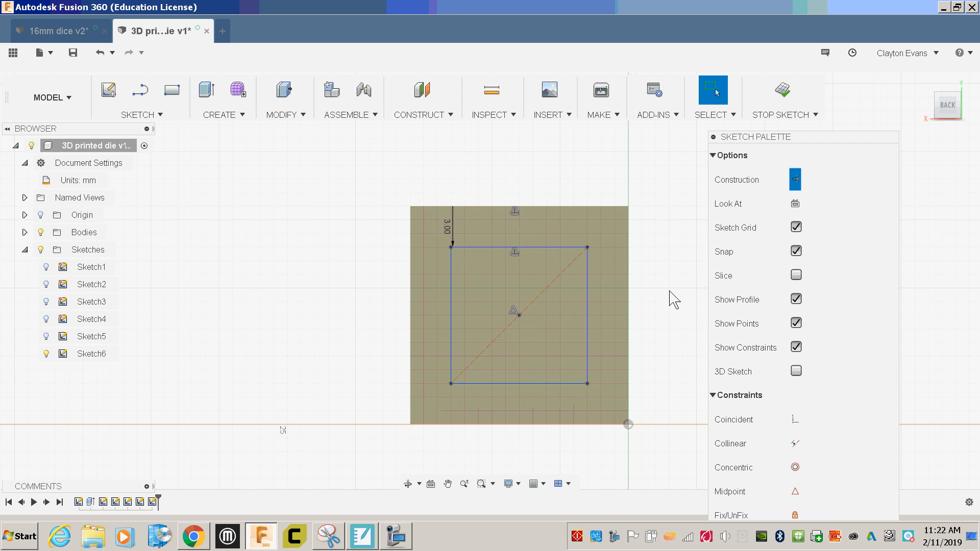
click(782, 89)
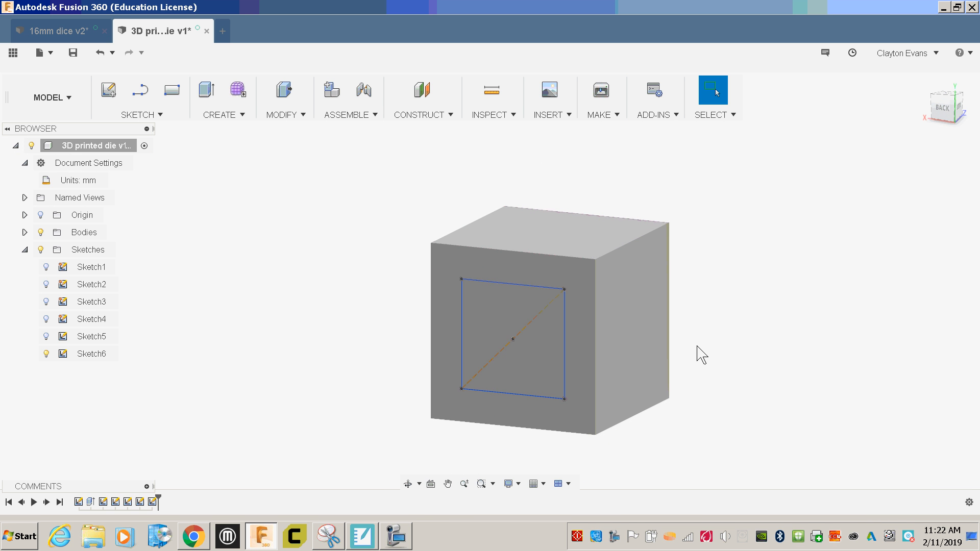
Step: Show Sketch1 through Sketch5 on the cube again
click(46, 336)
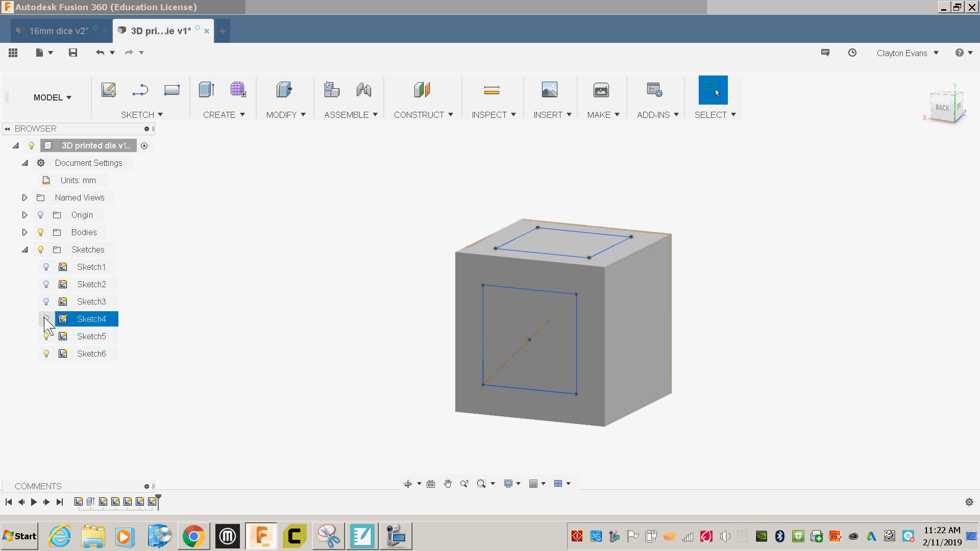
click(46, 319)
click(46, 302)
click(46, 284)
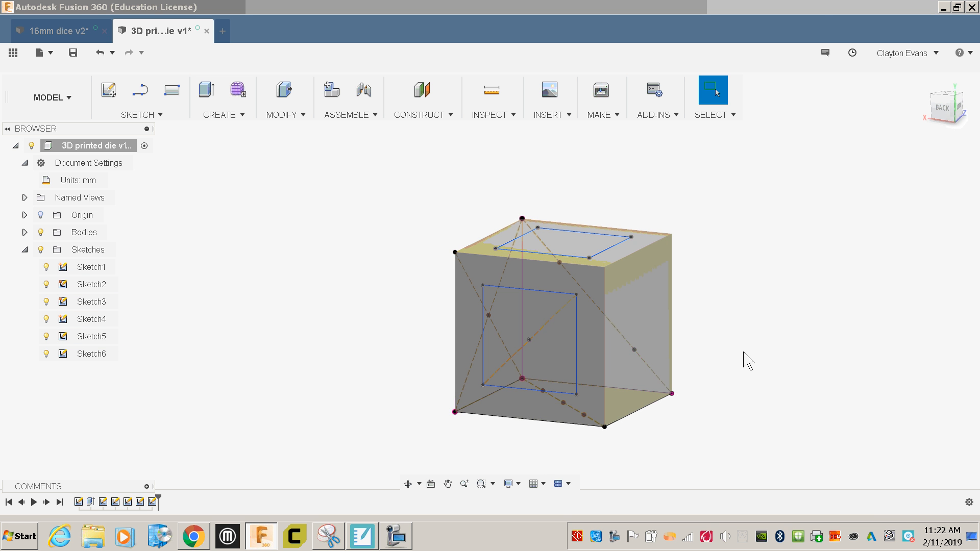
Step: Start a sketch on the cube's left face and hide Sketch1 through Sketch6
mouse_move(766, 362)
shift+middle_down()
mouse_move(755, 288)
mouse_move(750, 319)
mouse_move(714, 347)
mouse_move(637, 306)
mouse_move(633, 280)
mouse_move(623, 331)
mouse_move(753, 316)
mouse_move(755, 361)
mouse_move(635, 350)
shift+middle_up()
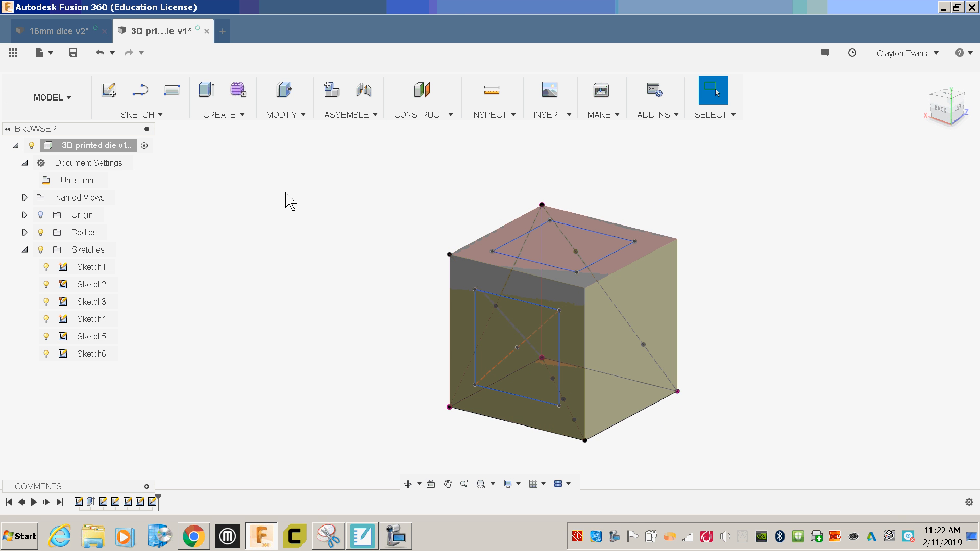
click(108, 90)
click(687, 360)
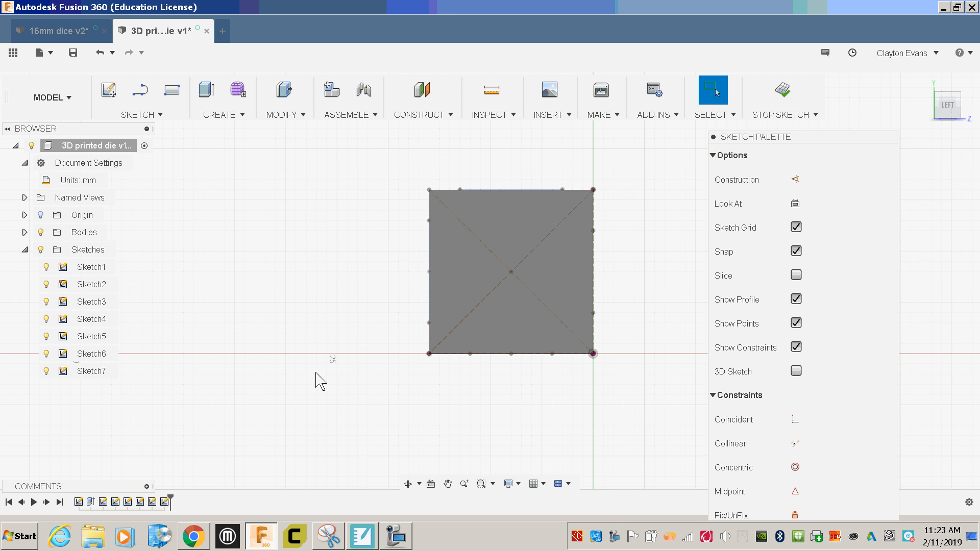
click(46, 267)
click(46, 284)
click(46, 302)
click(46, 319)
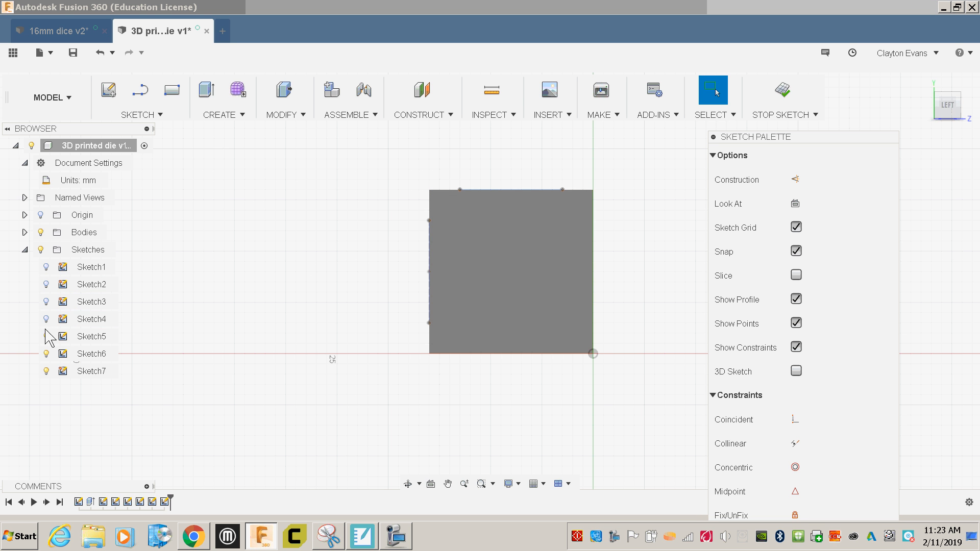
click(46, 336)
click(46, 353)
Step: Place a sketch point near the left face's upper-left corner, about 2.5 mm from both adjacent edges
scroll(534, 228, up, 2)
scroll(534, 228, up, 2)
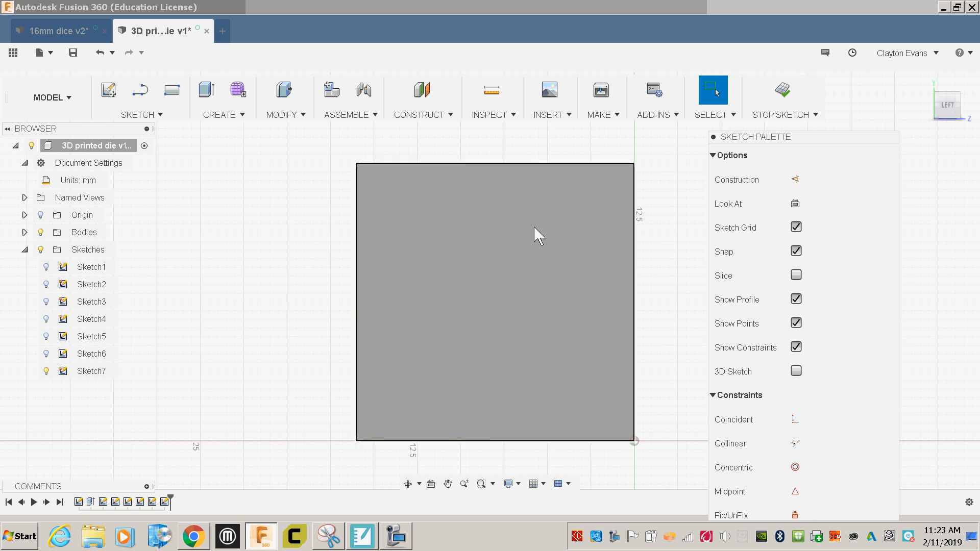
click(160, 115)
click(139, 279)
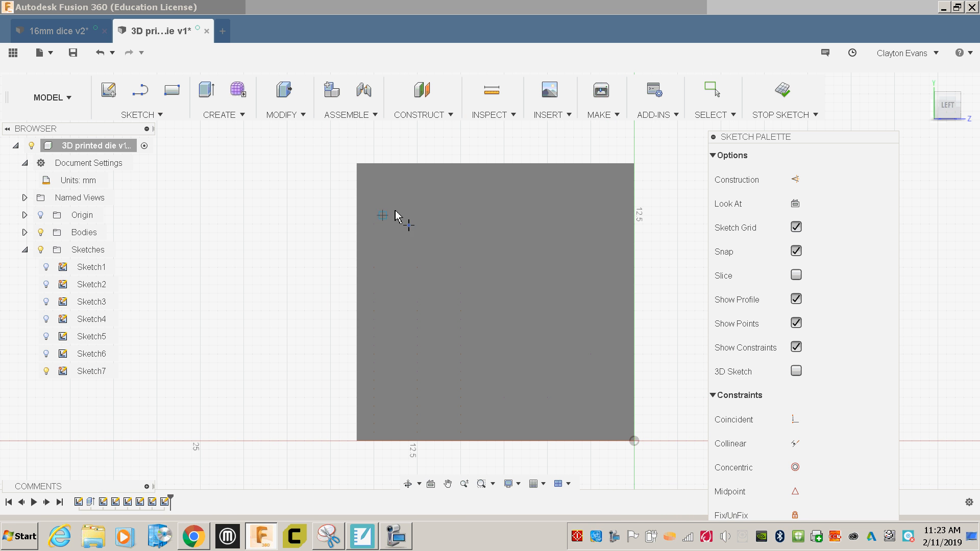
click(399, 207)
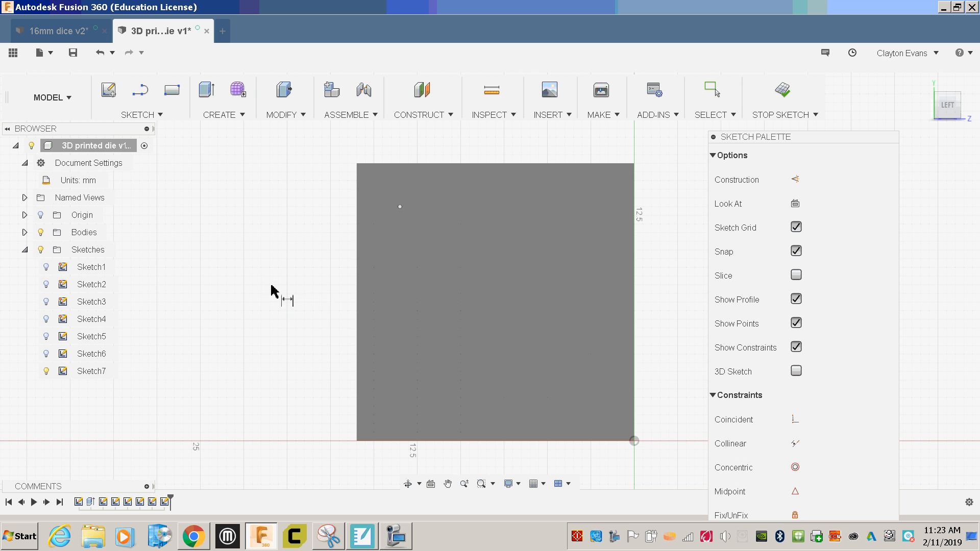
Step: Dimension the sketch point 4 mm from the face's top edge and 4 mm from its left edge
key(d)
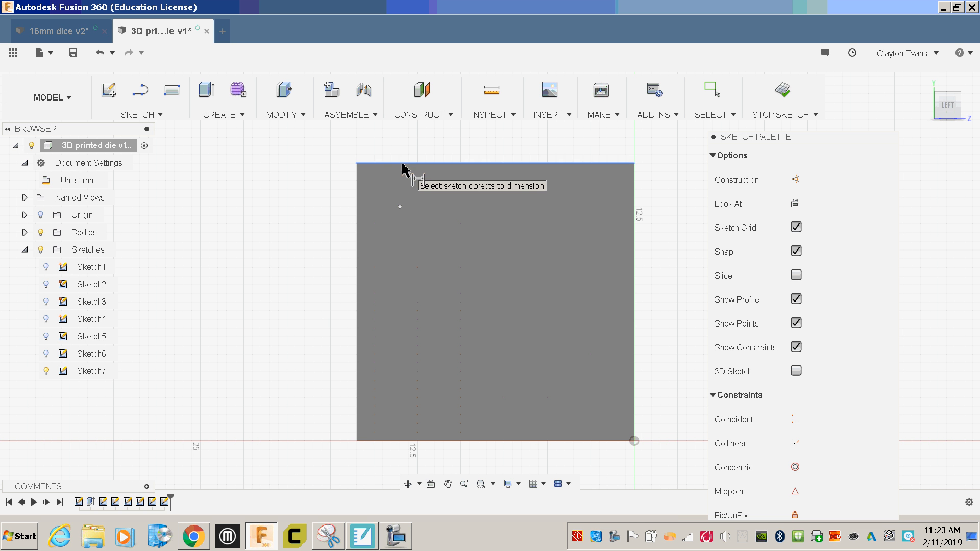
click(400, 206)
click(394, 162)
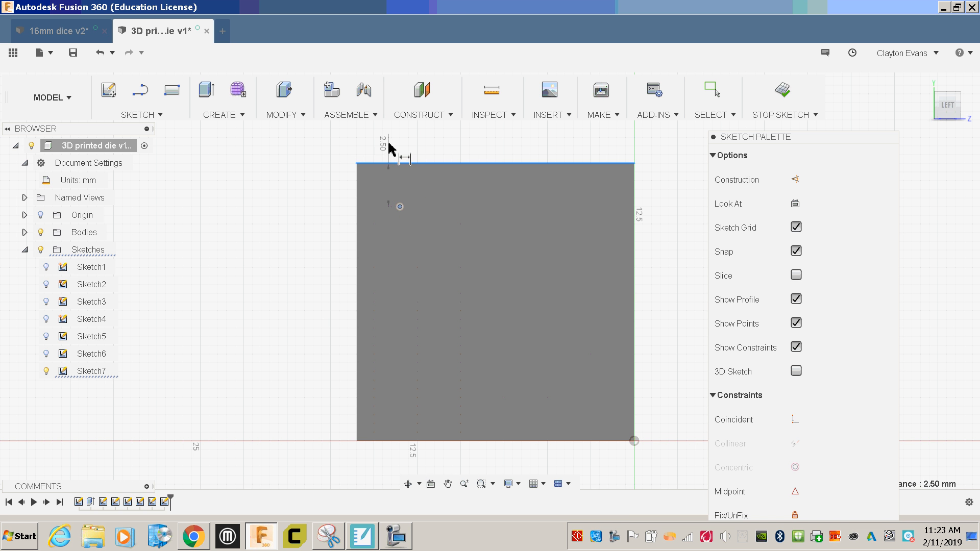
click(327, 193)
text(4)
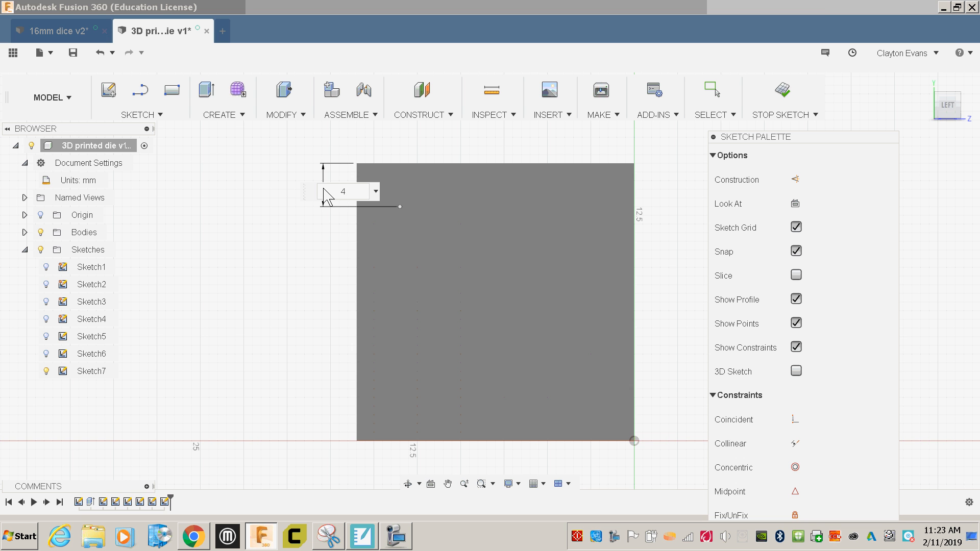
key(Return)
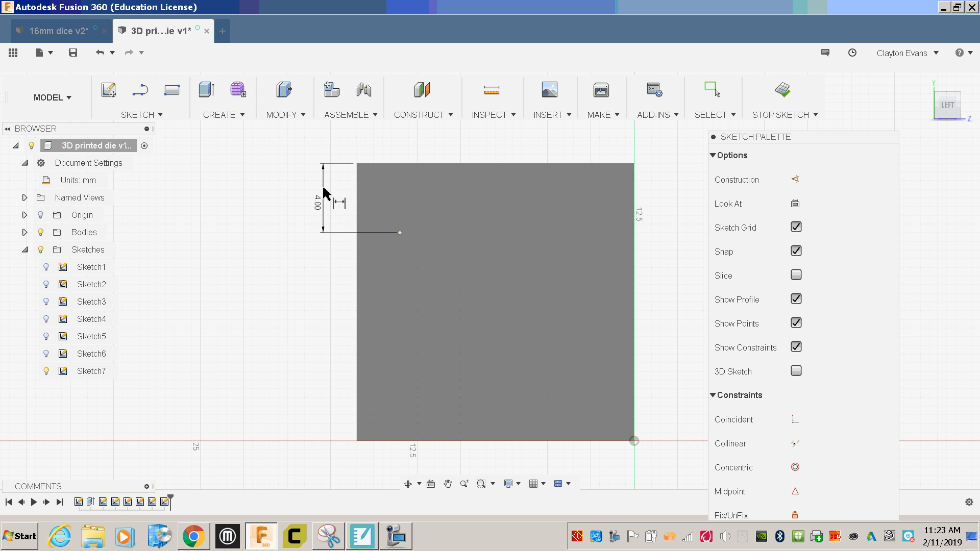
click(399, 234)
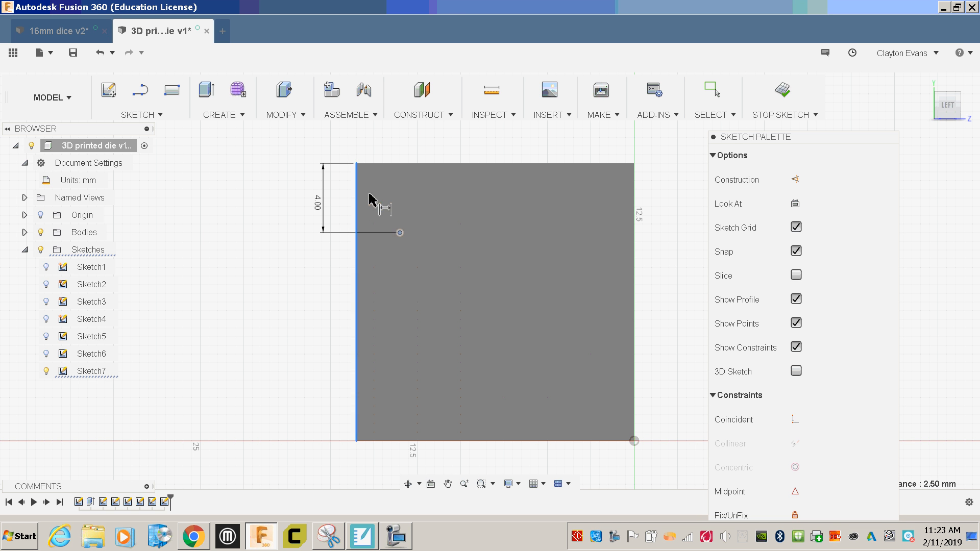
click(370, 199)
click(385, 149)
text(4)
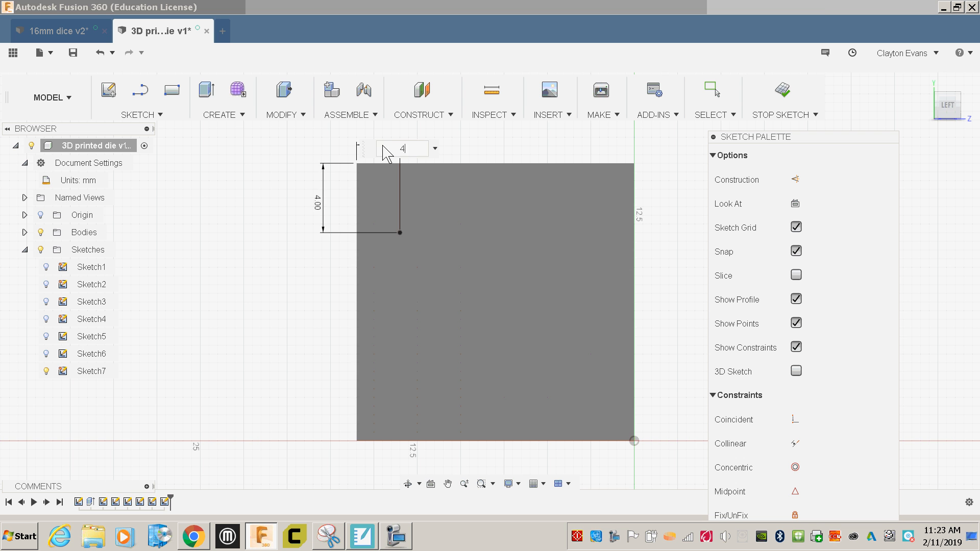
key(Return)
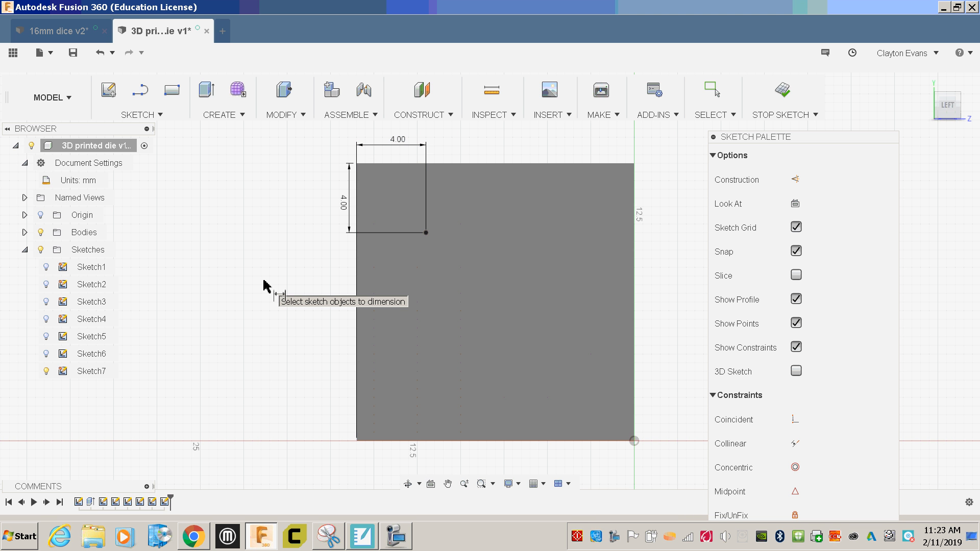
key(Escape)
Step: Start a rectangular pattern of the left-face sketch point, with 2 instances over a horizontal extent of 8 mm
click(426, 232)
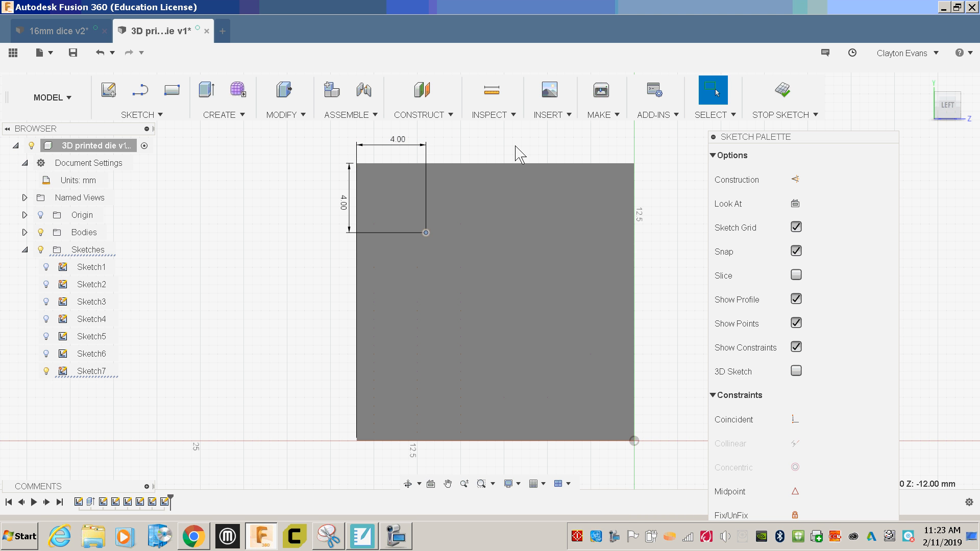
key(Escape)
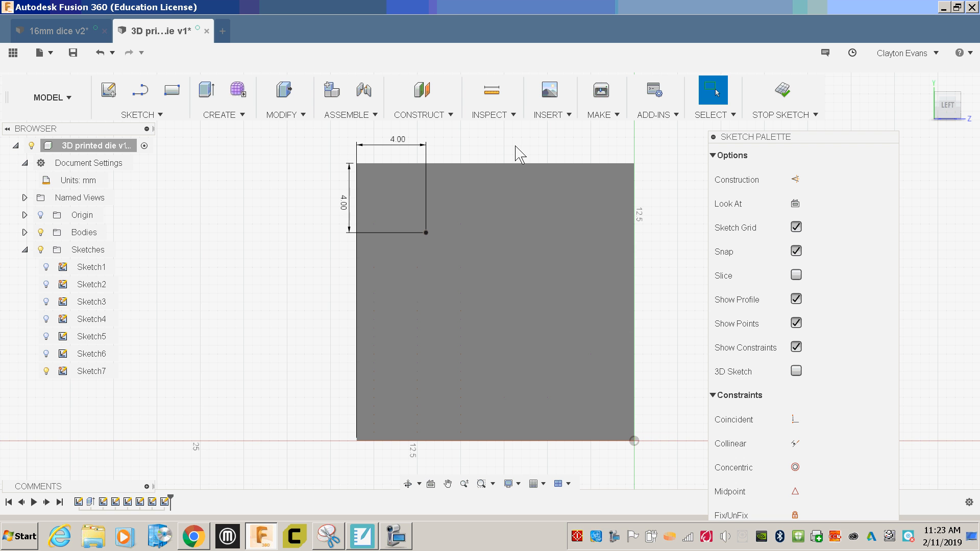
click(162, 115)
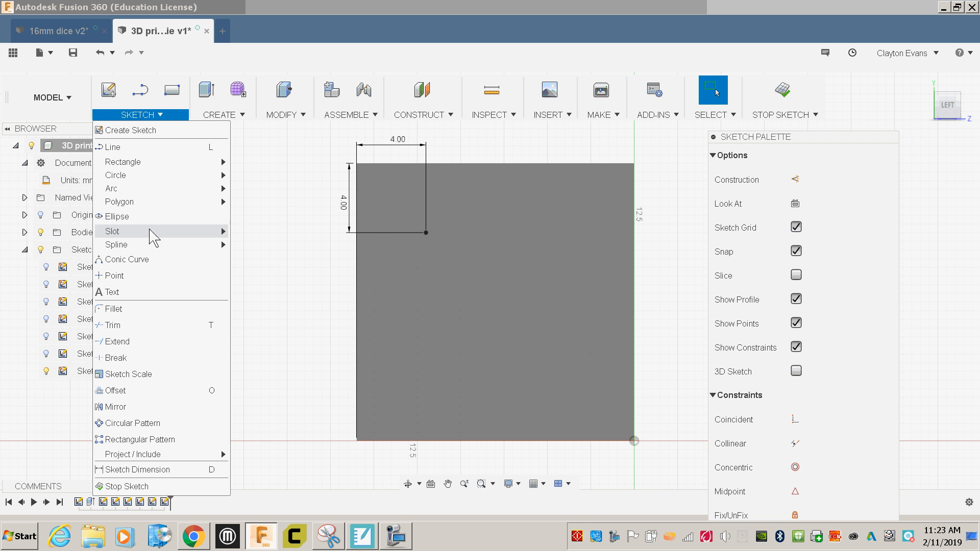
click(138, 440)
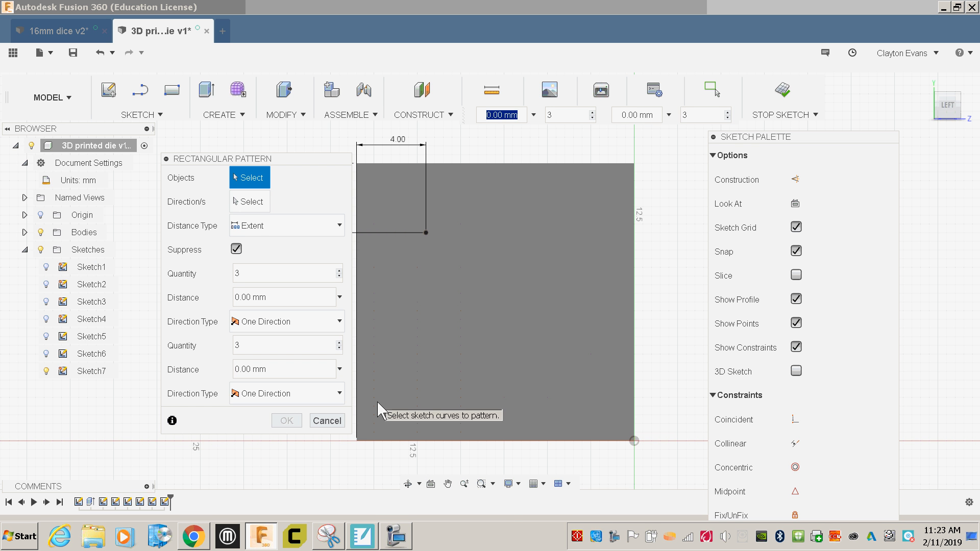
click(423, 232)
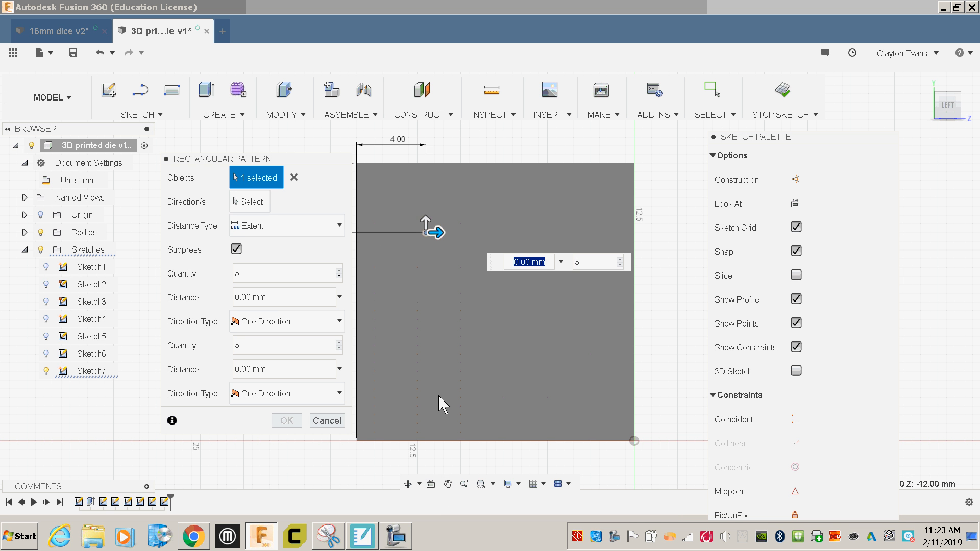
drag(435, 232, 523, 233)
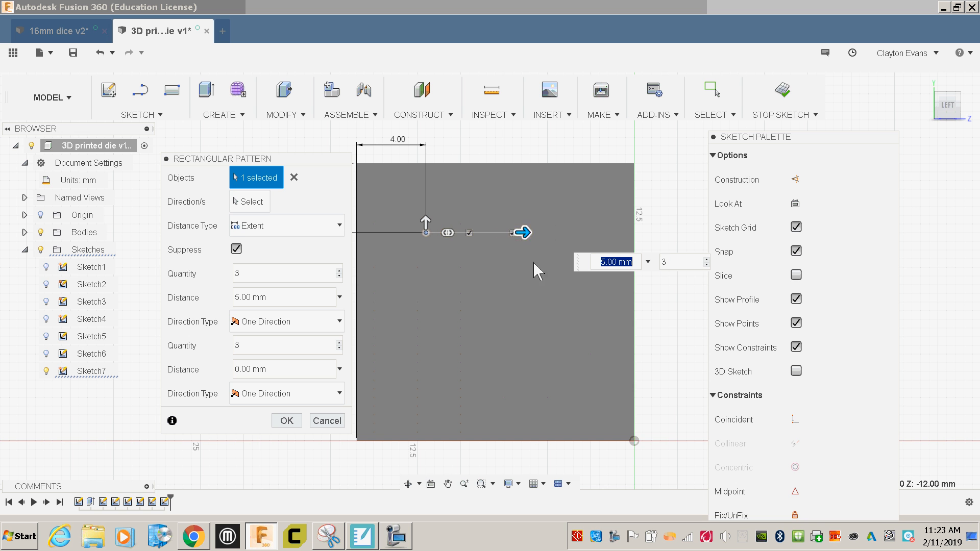
text(8)
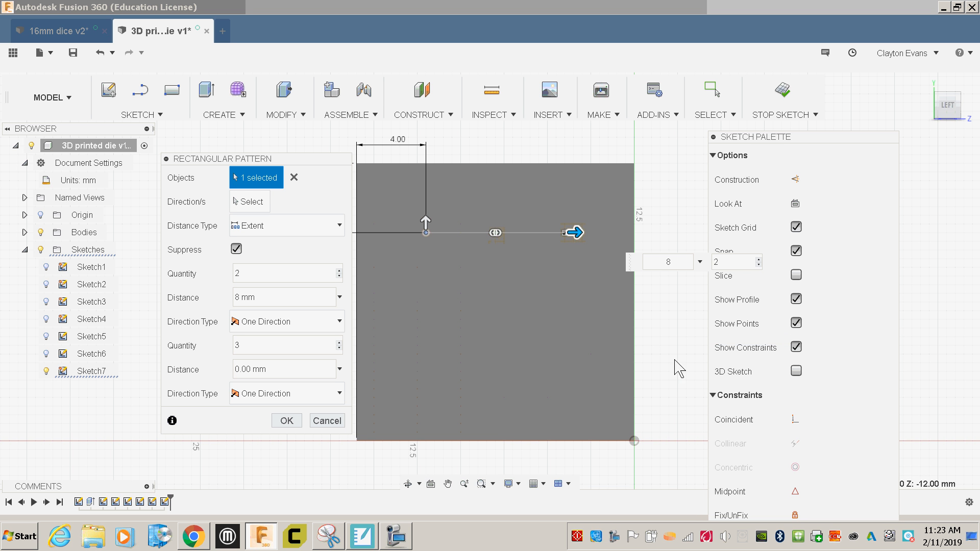
key(Tab)
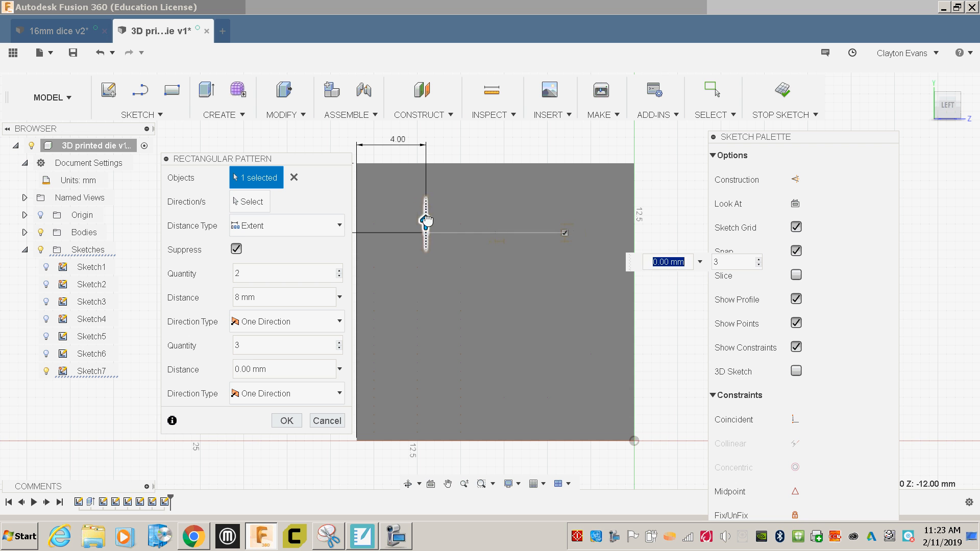
Step: Set the pattern's vertical direction to 3 instances over -8 mm, running down the face, and create the six-point pattern
drag(426, 220, 427, 347)
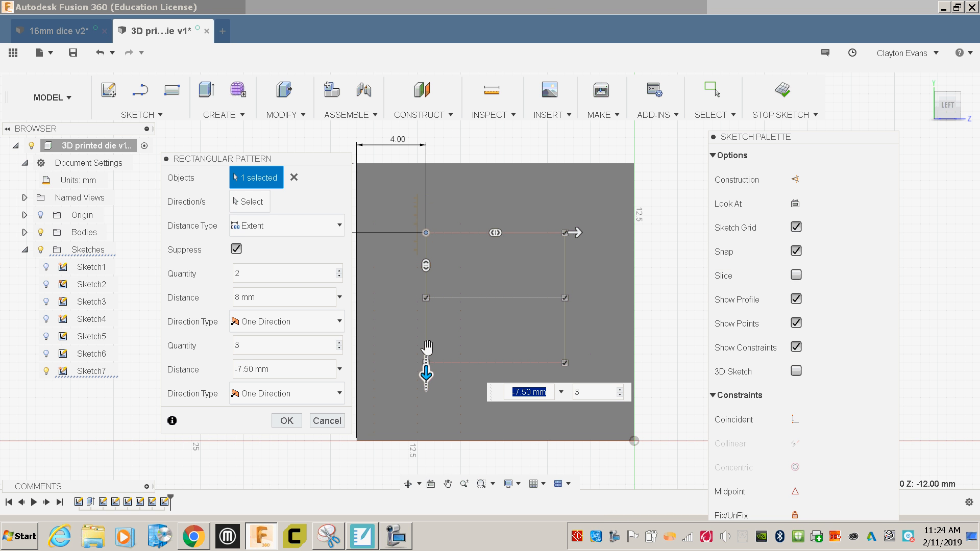
text(-8)
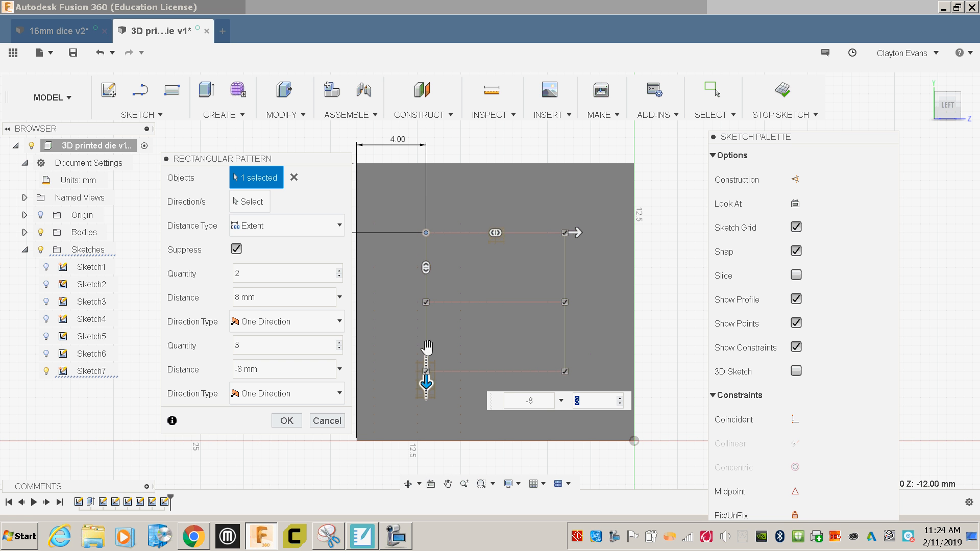
key(Return)
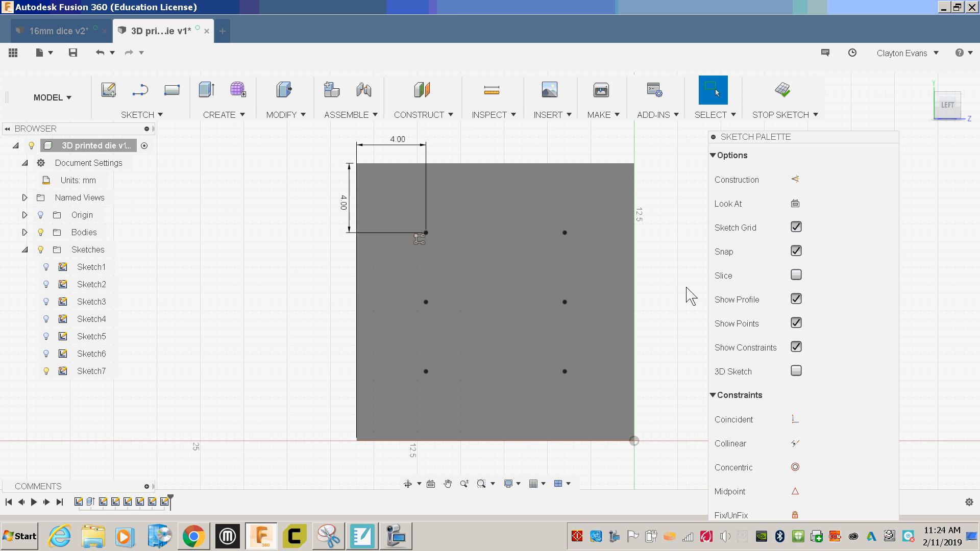
Step: Finish the left-face sketch and show Sketch2 through Sketch6 on the cube again
click(781, 92)
click(927, 82)
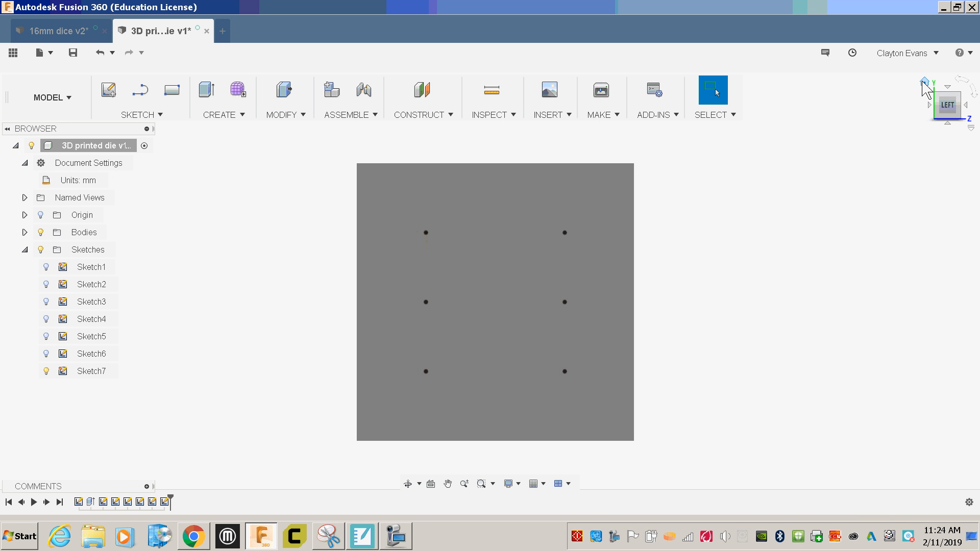
click(45, 354)
click(46, 336)
click(50, 315)
click(46, 302)
click(46, 284)
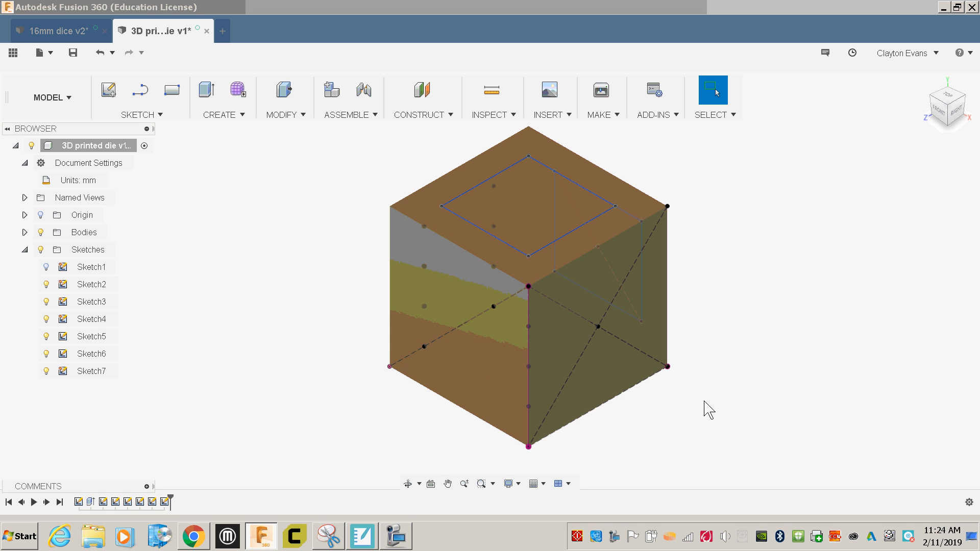
shift+middle_drag(704, 409, 679, 420)
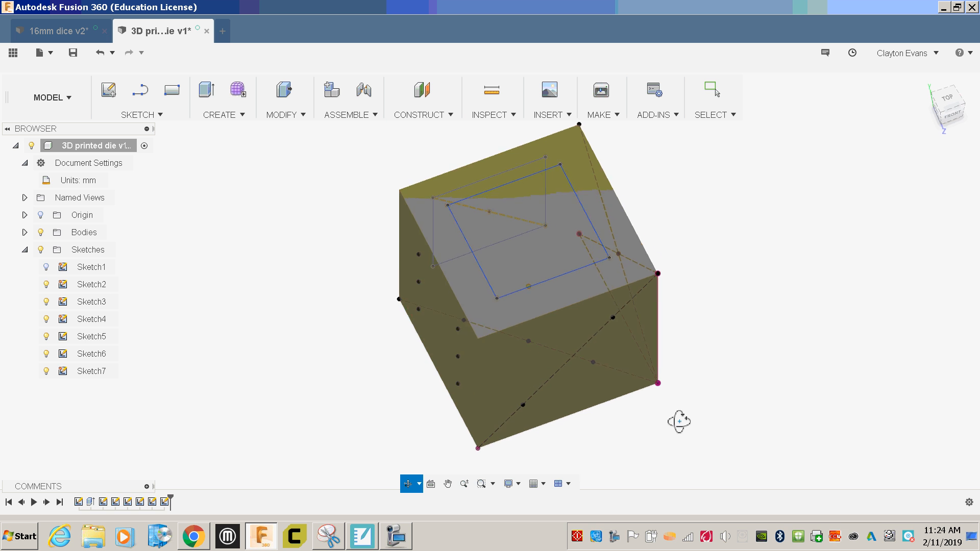
key(Escape)
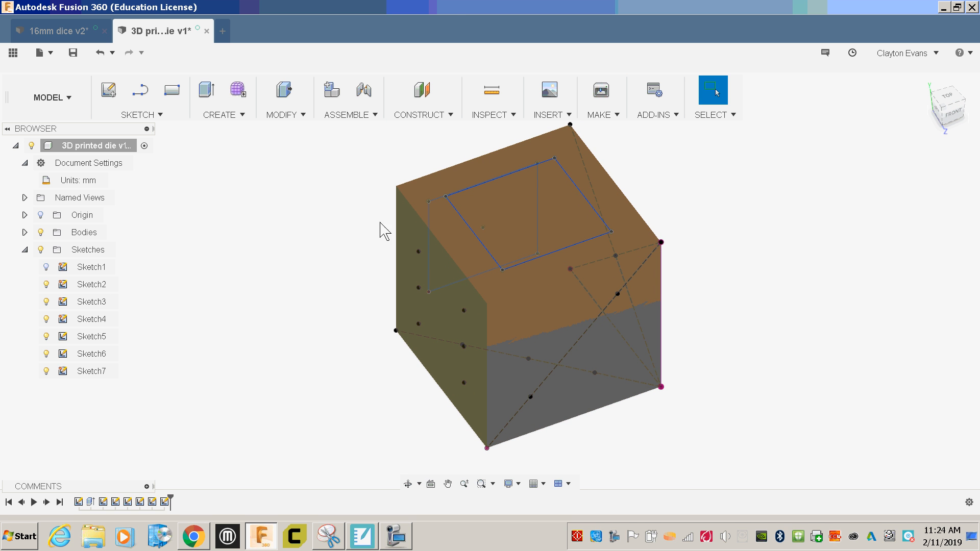
Step: Hide all sketches together to view the plain cube, and show them again
click(41, 249)
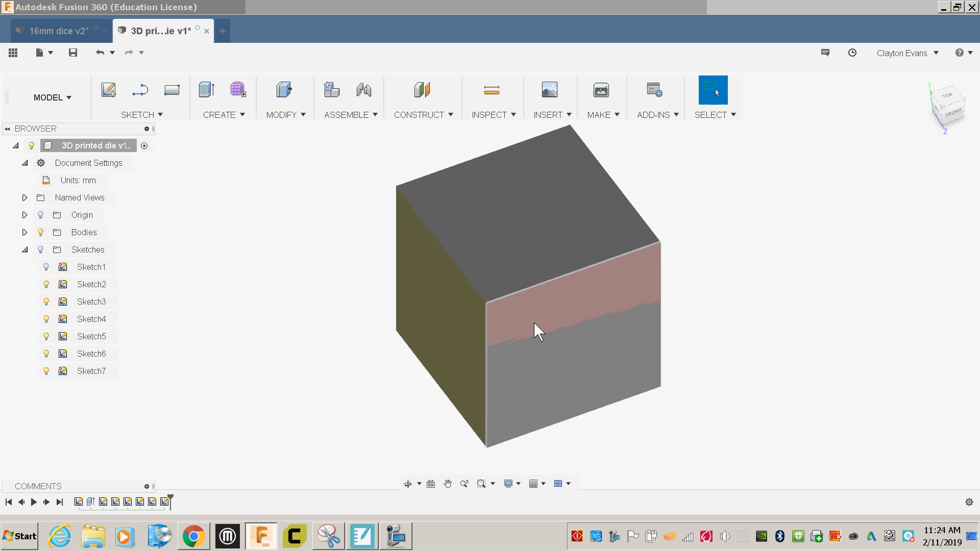
key(F4)
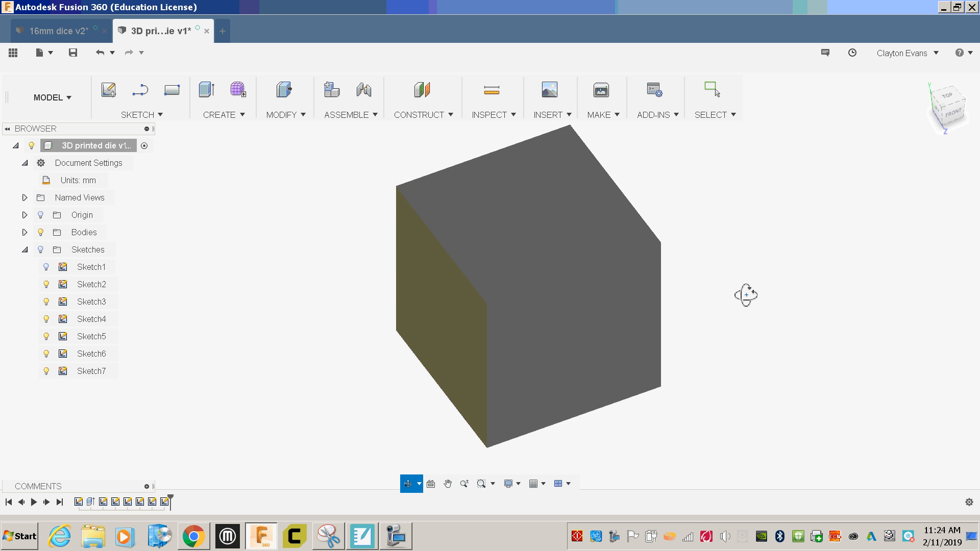
mouse_move(744, 293)
mouse_down()
mouse_move(573, 311)
mouse_move(582, 248)
mouse_move(610, 213)
mouse_move(665, 175)
mouse_move(637, 163)
mouse_move(602, 219)
mouse_move(587, 280)
mouse_move(612, 324)
mouse_move(637, 281)
mouse_move(631, 267)
mouse_up()
key(Escape)
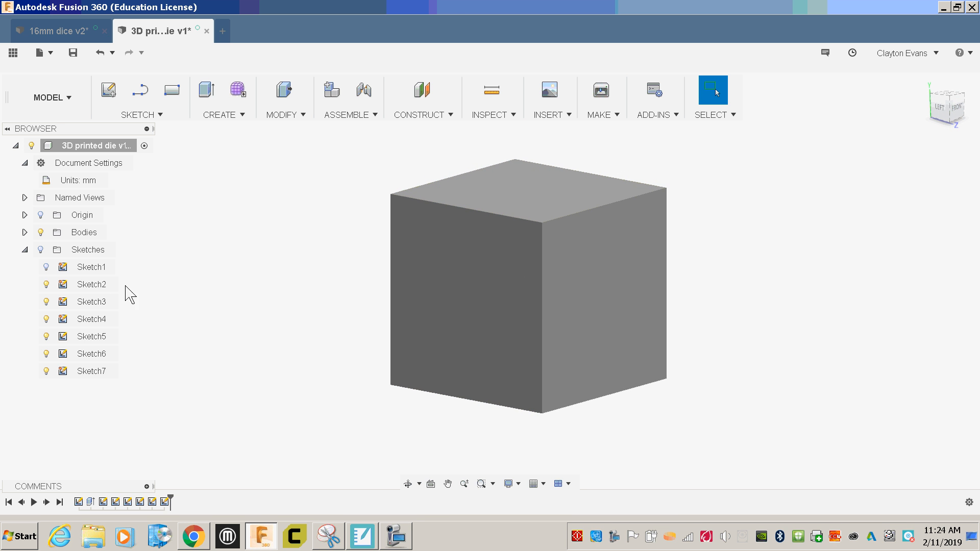
click(41, 250)
mouse_move(736, 276)
shift+middle_down()
mouse_move(730, 302)
mouse_move(723, 291)
shift+middle_up()
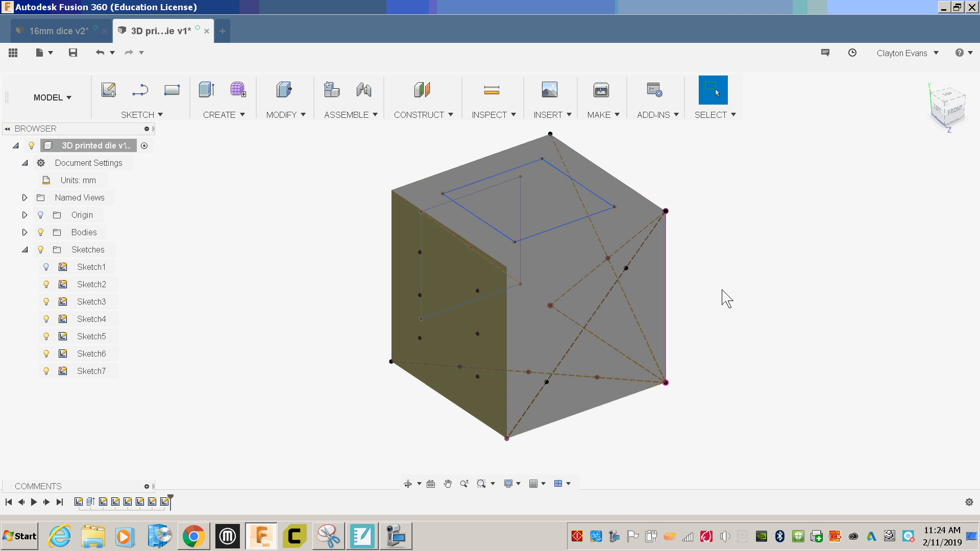
Step: Separate the Hole dialog from the collapsed Browser panel, and try placing a hole directly on the cube's front face
click(218, 115)
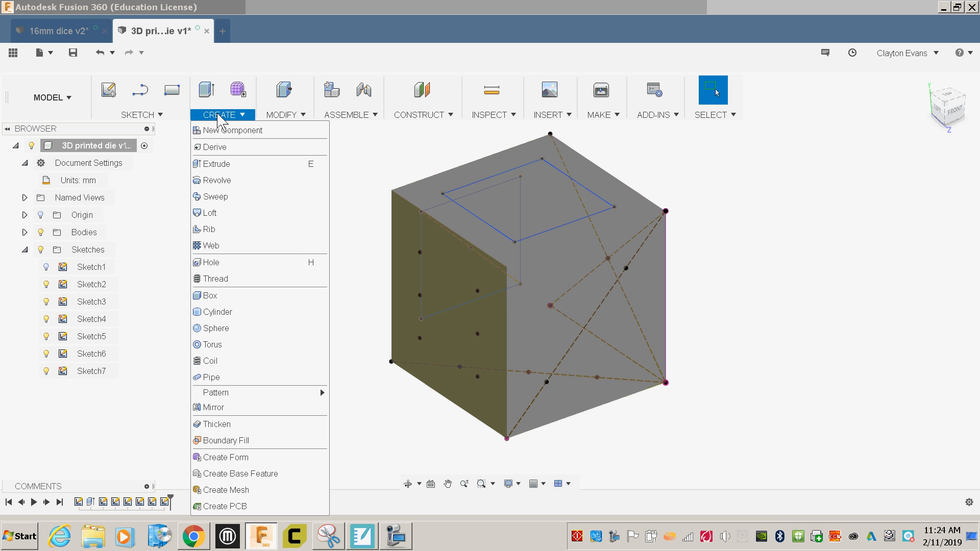
click(211, 263)
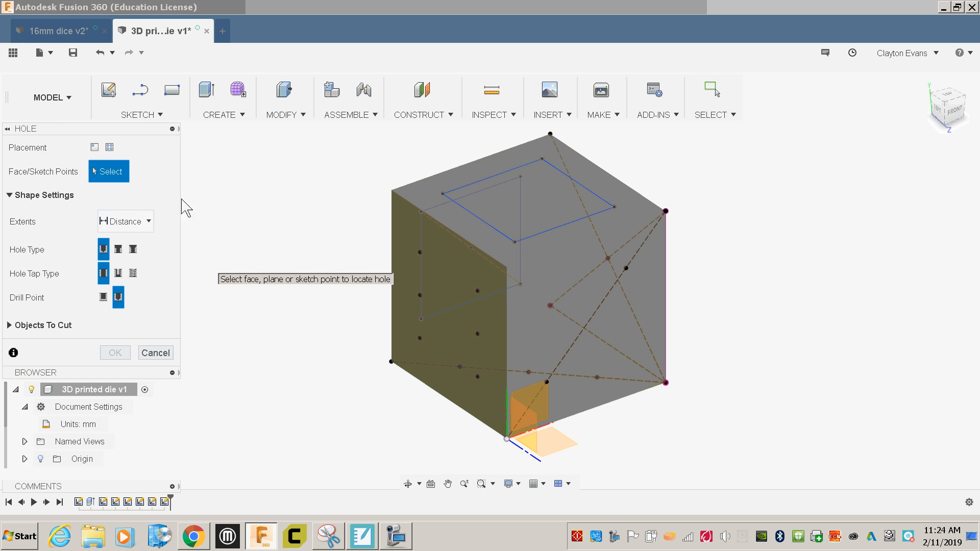
drag(135, 130, 325, 148)
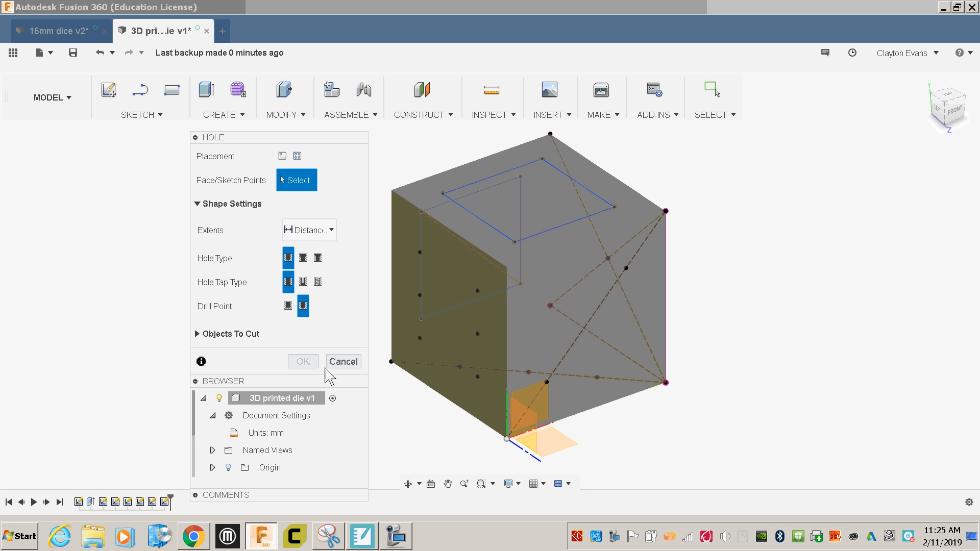
click(196, 381)
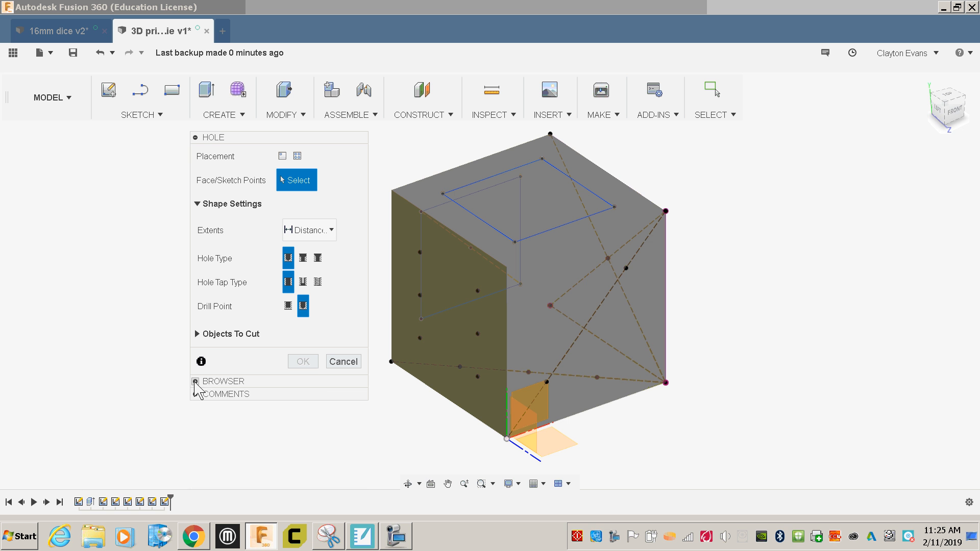
drag(219, 388, 24, 136)
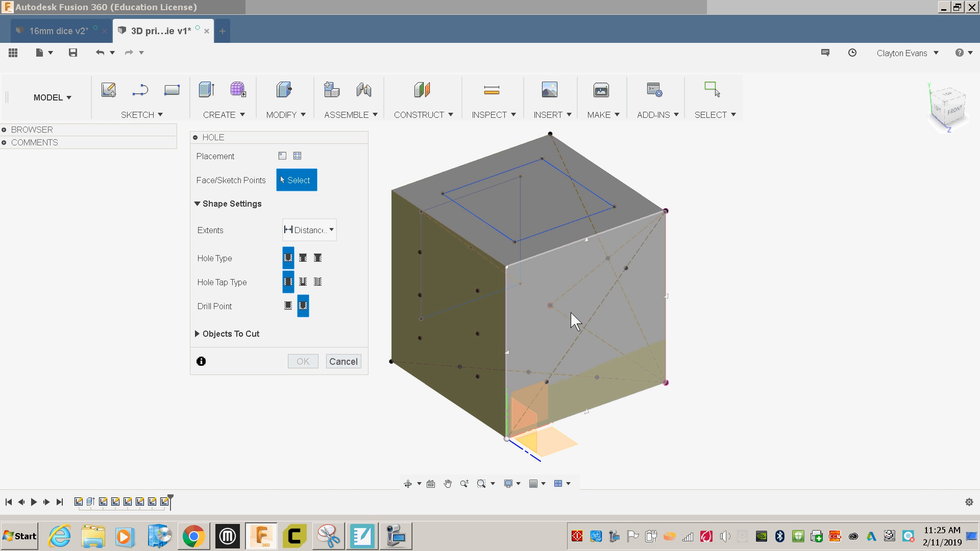
click(596, 278)
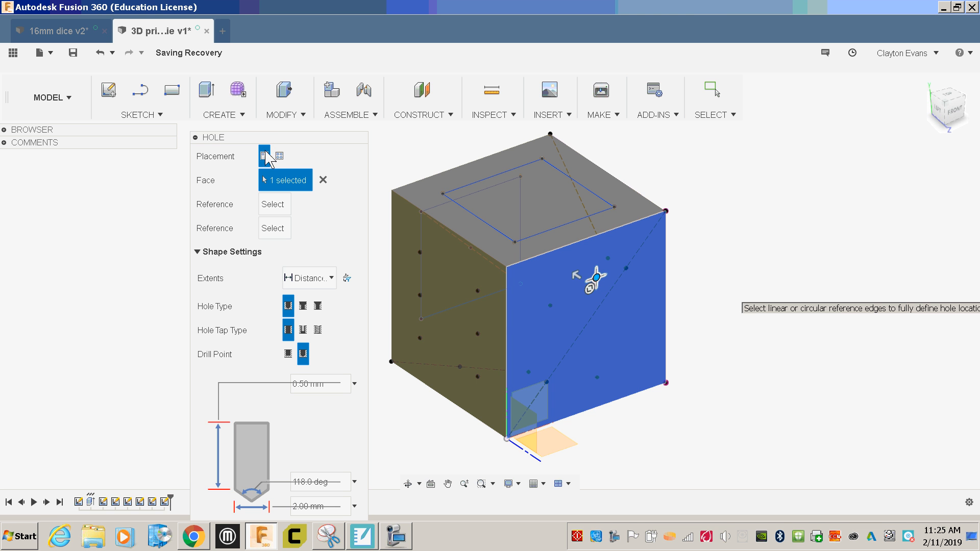
key(Escape)
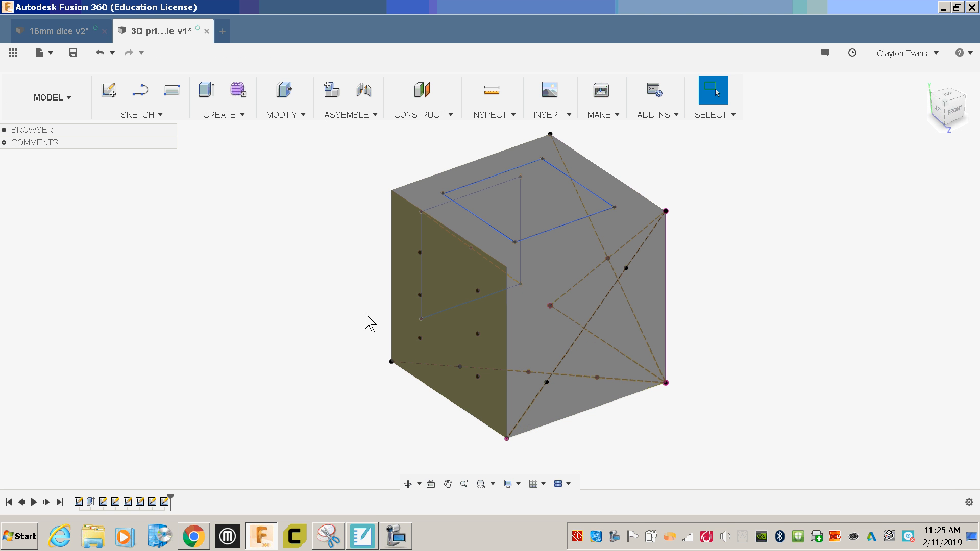
Step: Cut 2 mm diameter, 0.5 mm deep simple holes at the two sketch points on the front face's diagonal
click(220, 115)
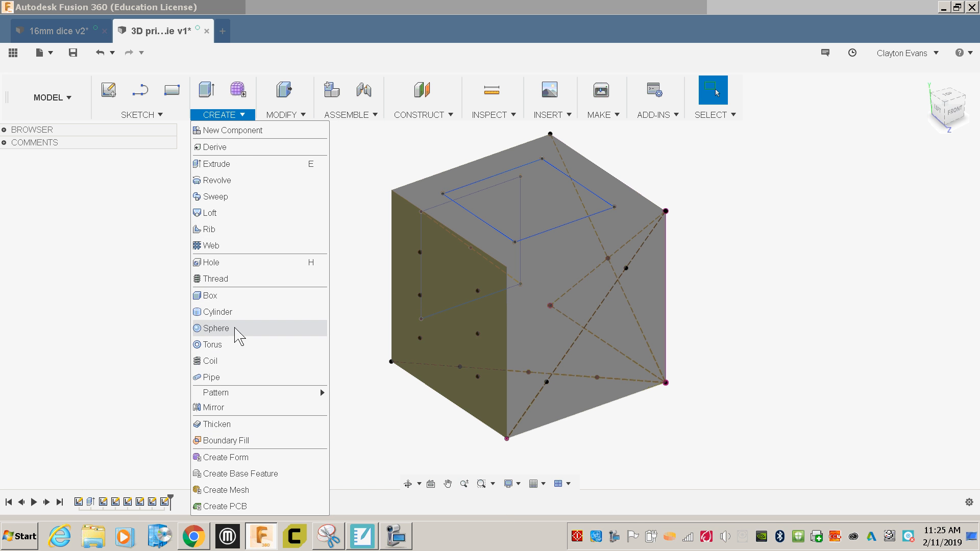
click(225, 262)
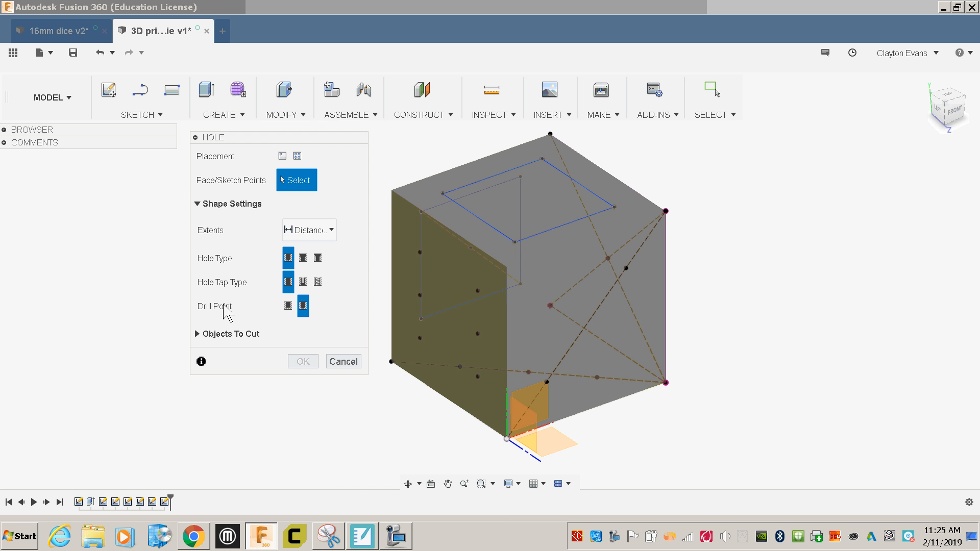
click(625, 269)
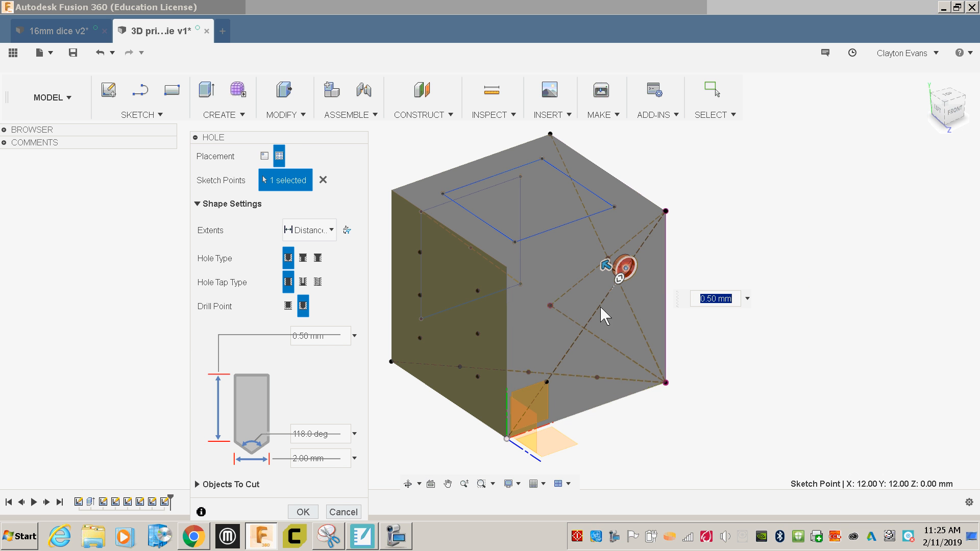
click(546, 381)
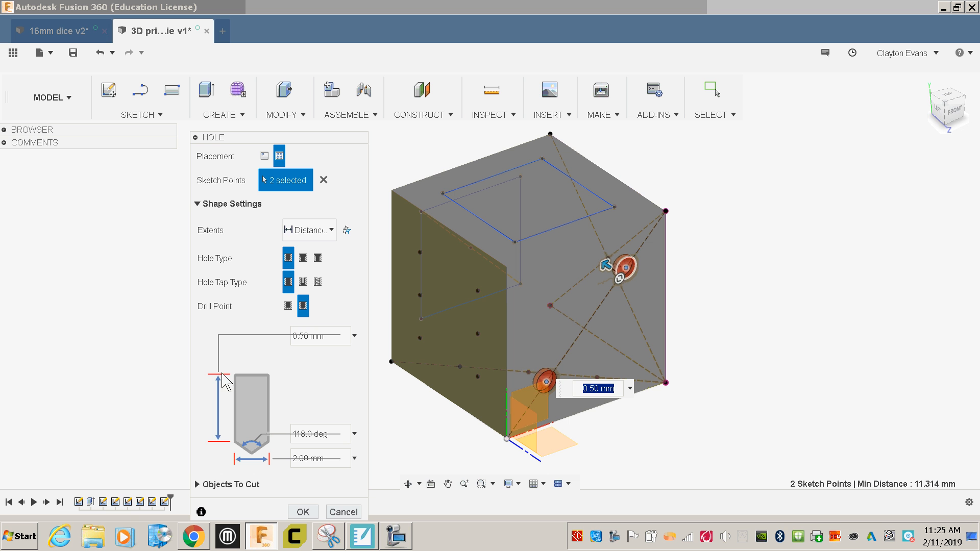
click(312, 339)
click(311, 354)
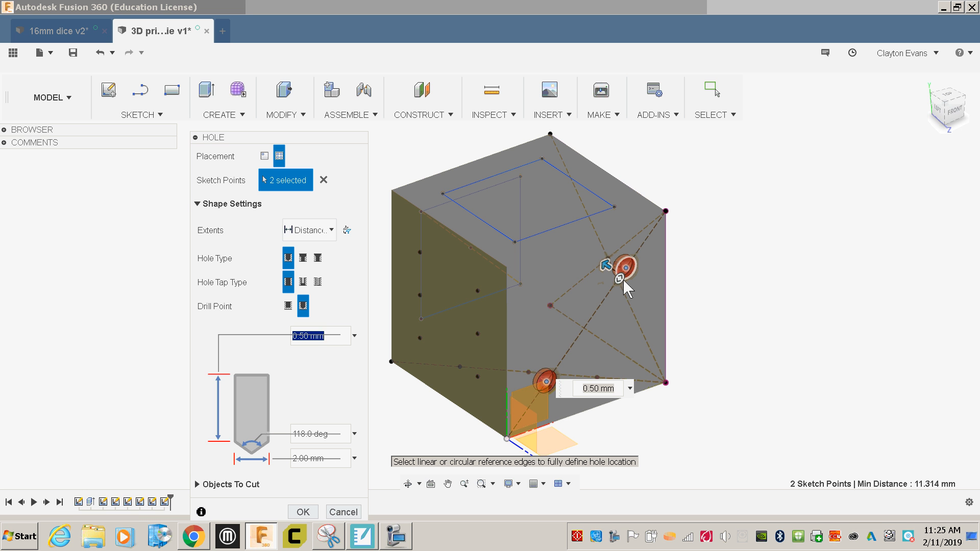
drag(619, 279, 609, 295)
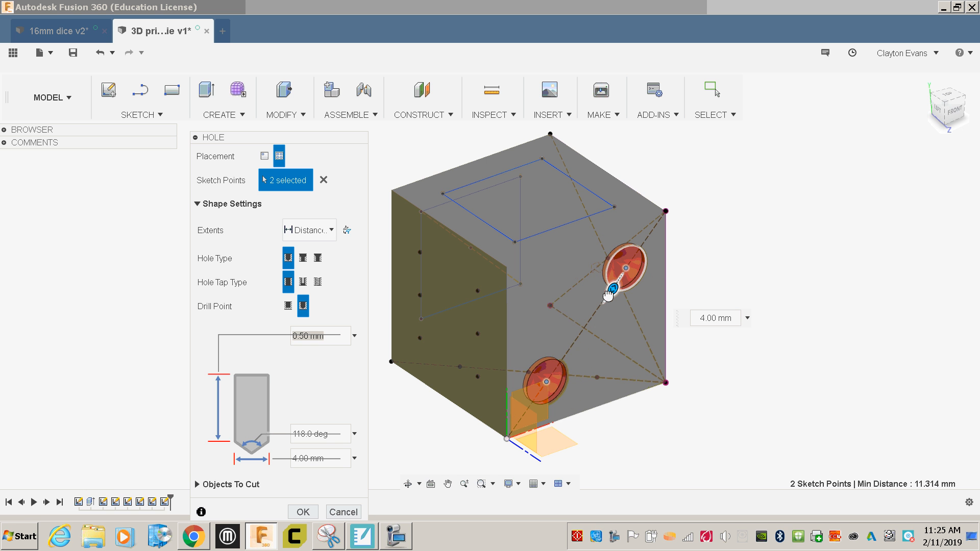
text(2)
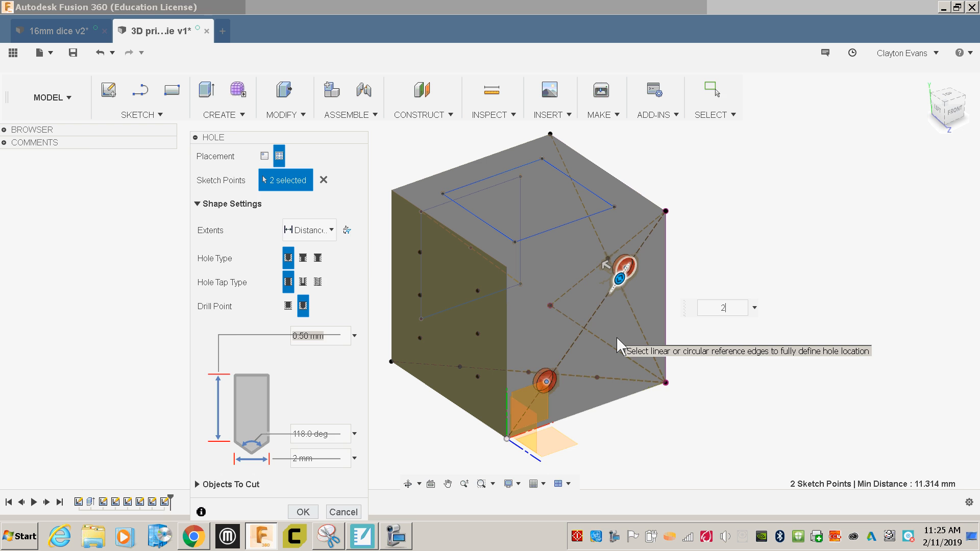
key(Return)
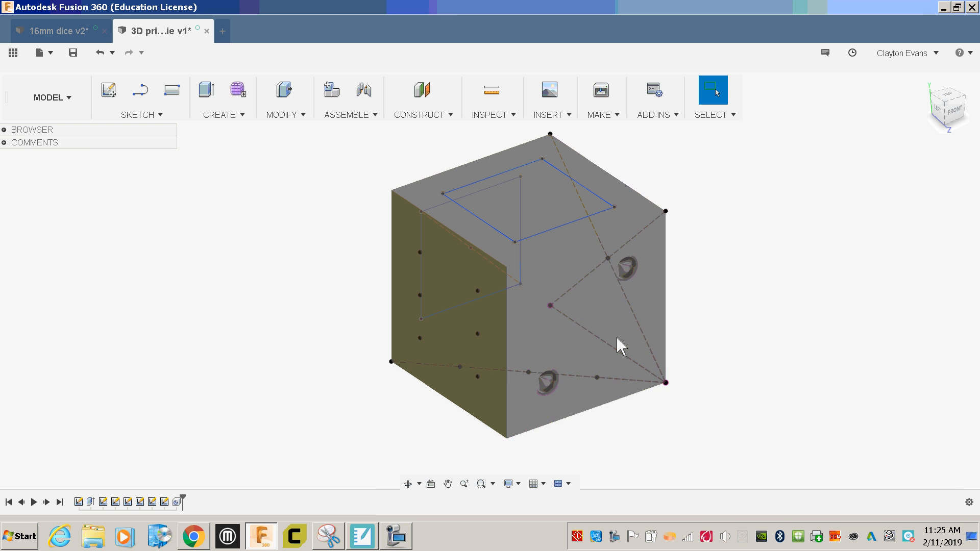
Step: Expand the collapsed Browser panel to show the full model tree with its sketches
click(8, 130)
click(4, 130)
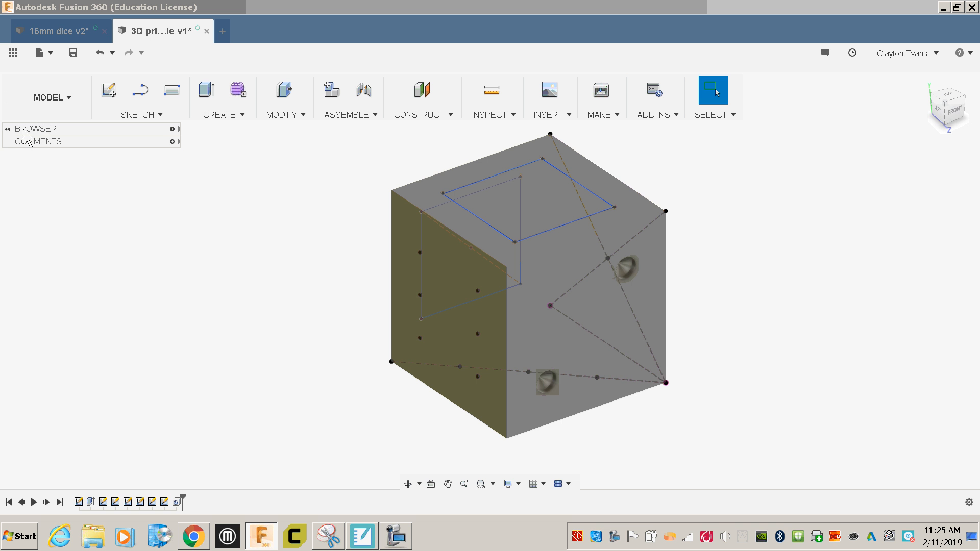
click(172, 130)
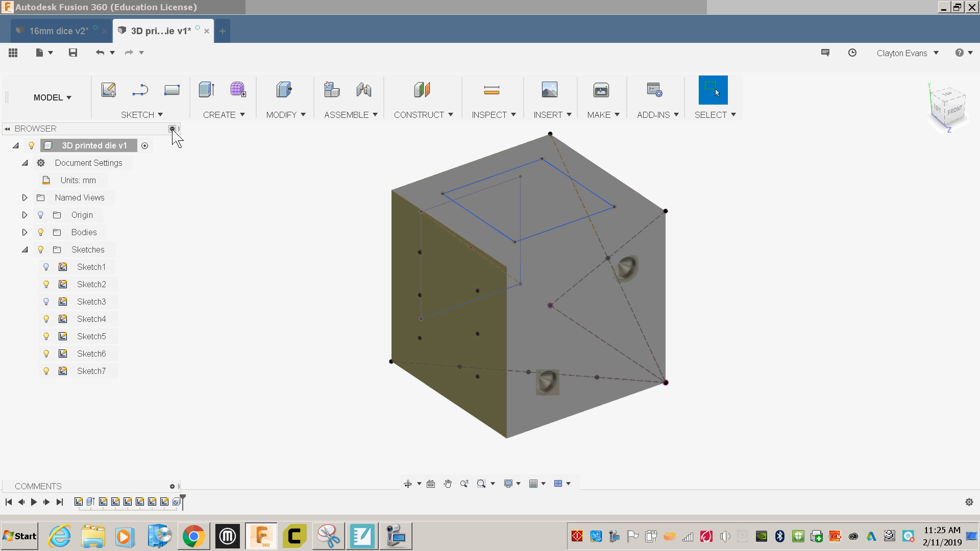
Step: Hide all sketches together to inspect the two front-face holes, and show the sketches again
click(41, 250)
scroll(635, 302, up, 3)
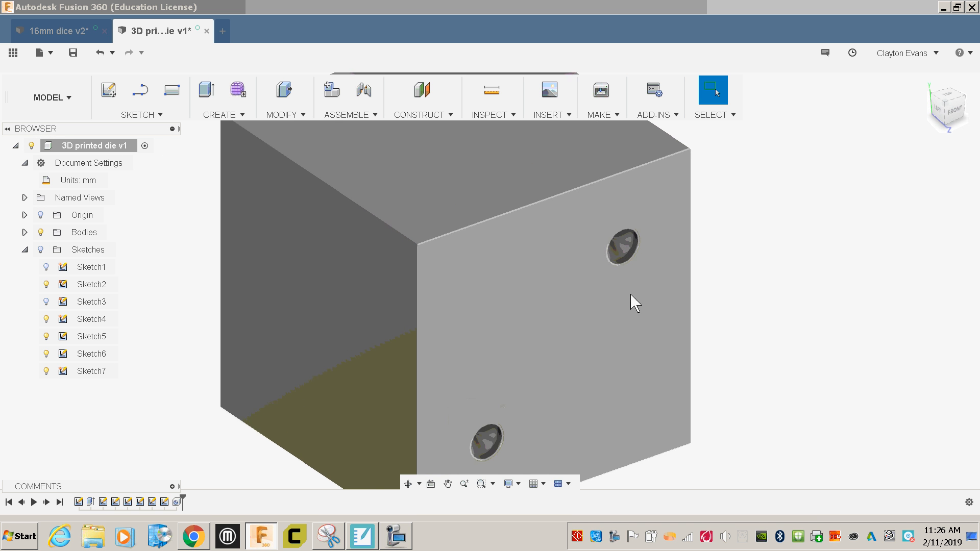
scroll(638, 290, down, 1)
shift+middle_drag(638, 290, 722, 306)
scroll(720, 308, down, 3)
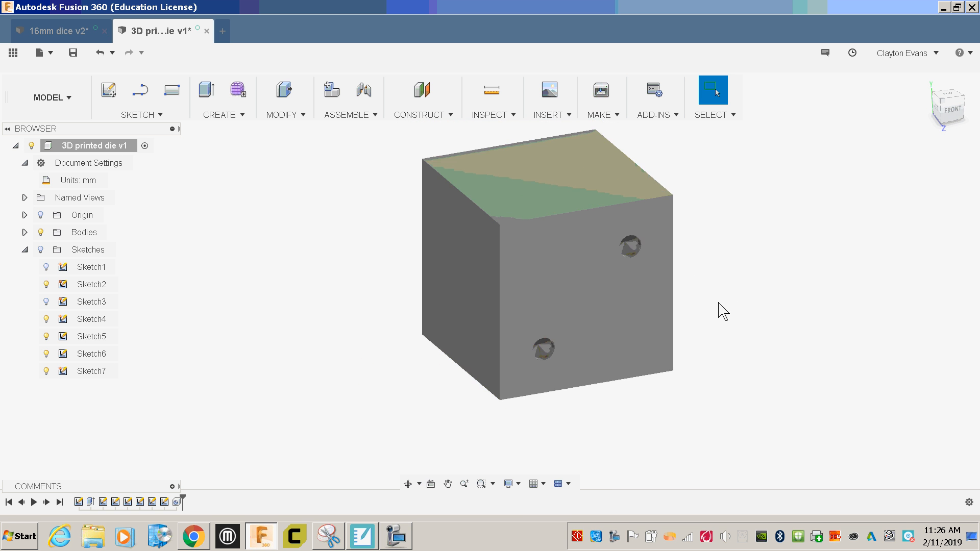
scroll(664, 201, up, 3)
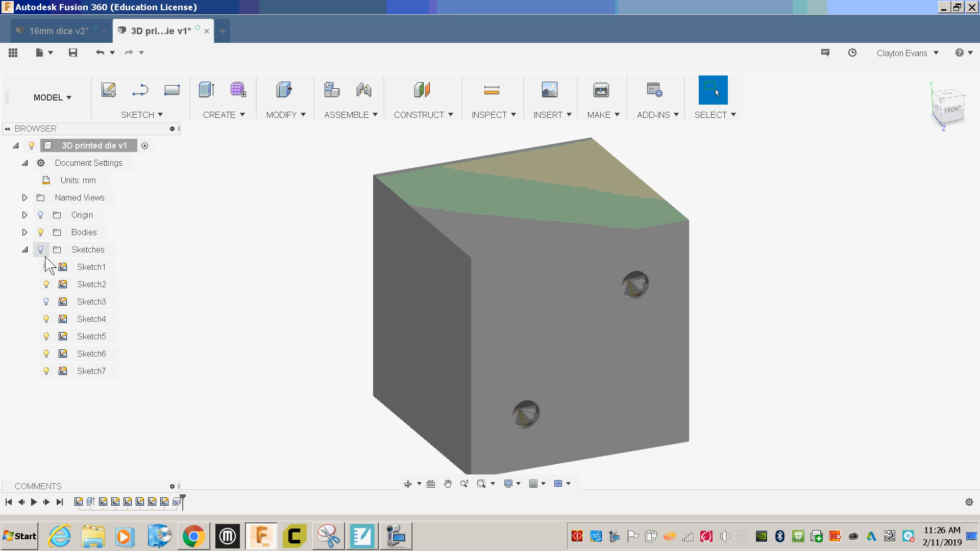
click(41, 250)
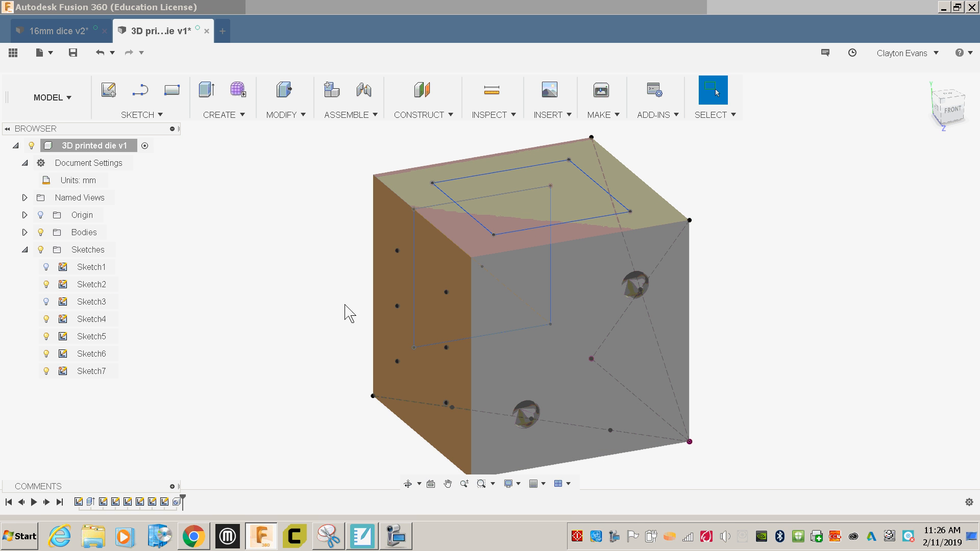
Step: Cut 2 mm diameter, 0.5 mm deep simple holes at the six sketch points on the left face
key(h)
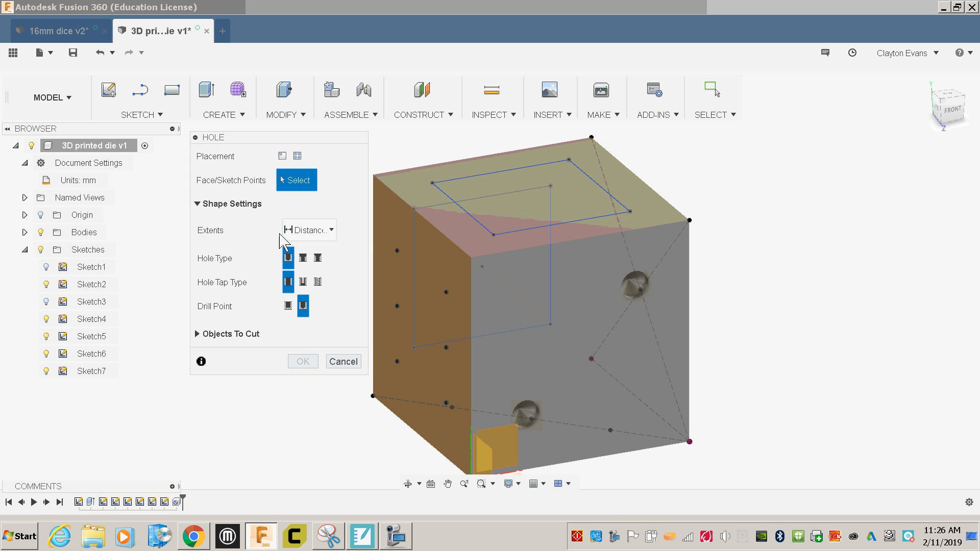
click(397, 251)
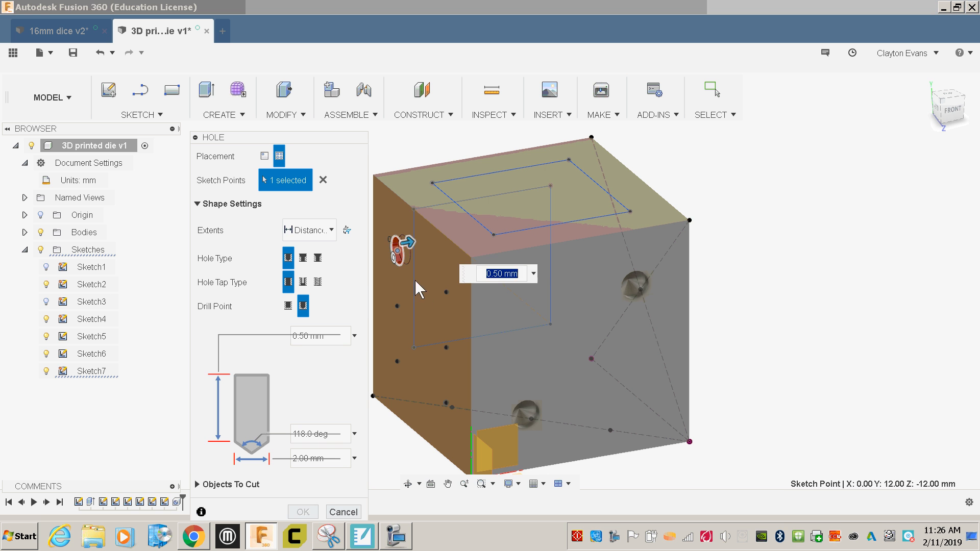
click(447, 292)
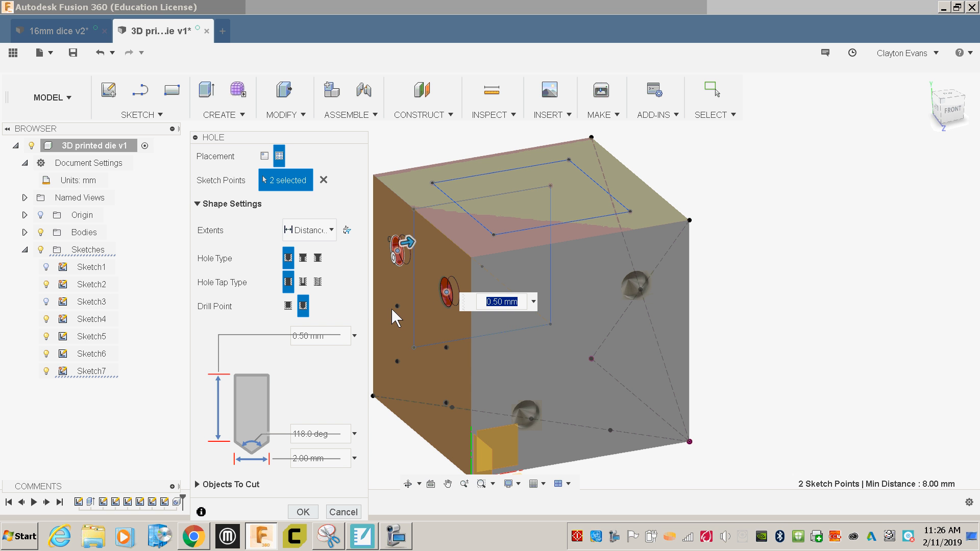
click(397, 305)
click(446, 348)
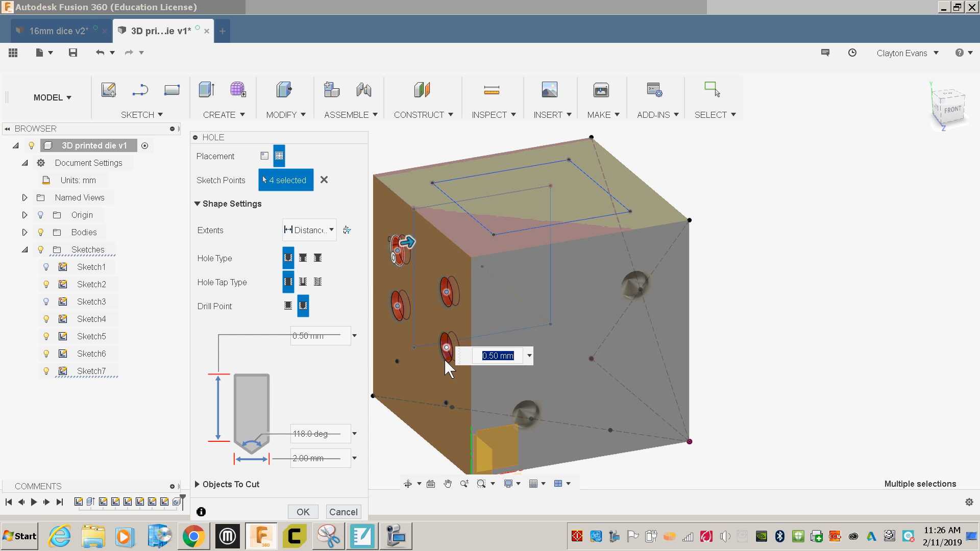
click(446, 403)
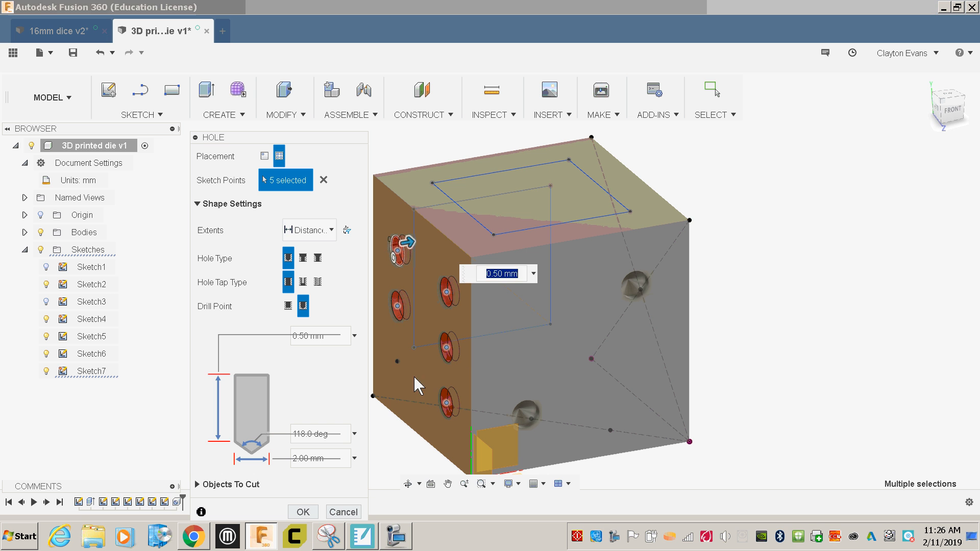
click(397, 361)
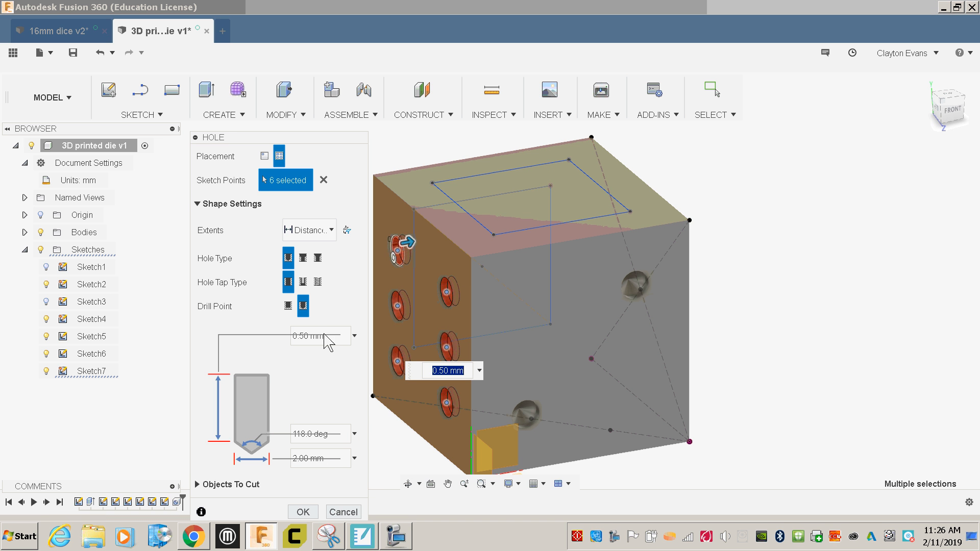
click(305, 512)
Step: Cut 2 mm diameter, 0.5 mm deep simple holes at the four rectangle corners on the top face
mouse_move(729, 356)
shift+middle_down()
mouse_move(779, 322)
mouse_move(745, 356)
shift+middle_up()
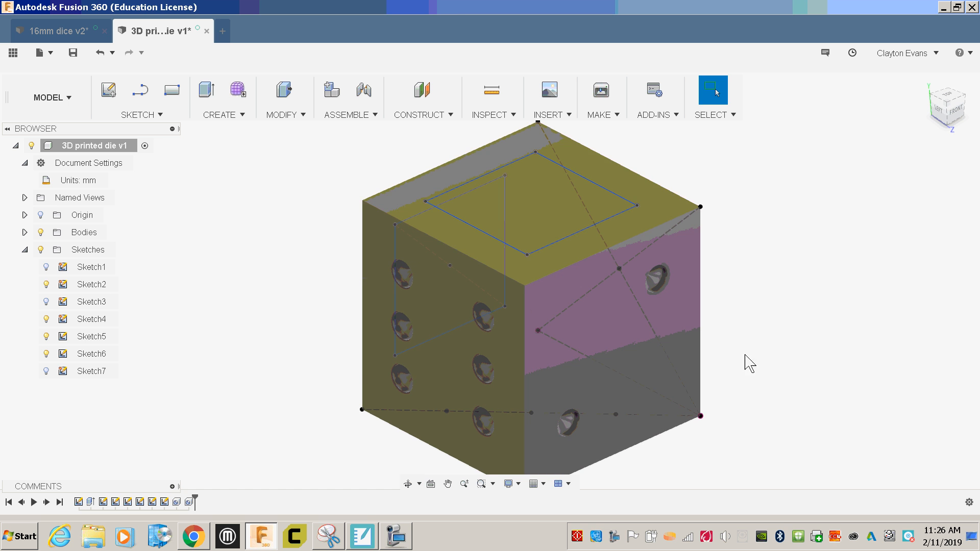
key(h)
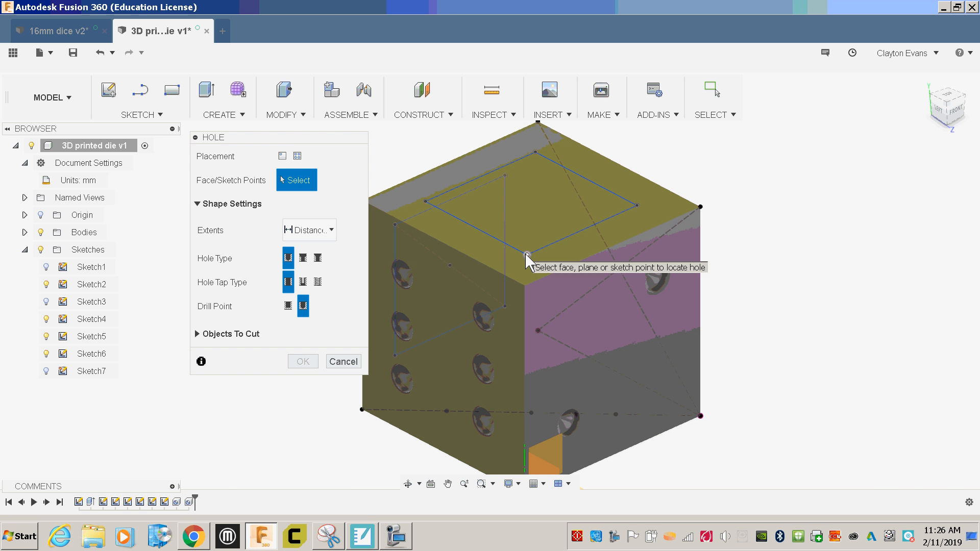
click(527, 255)
click(637, 205)
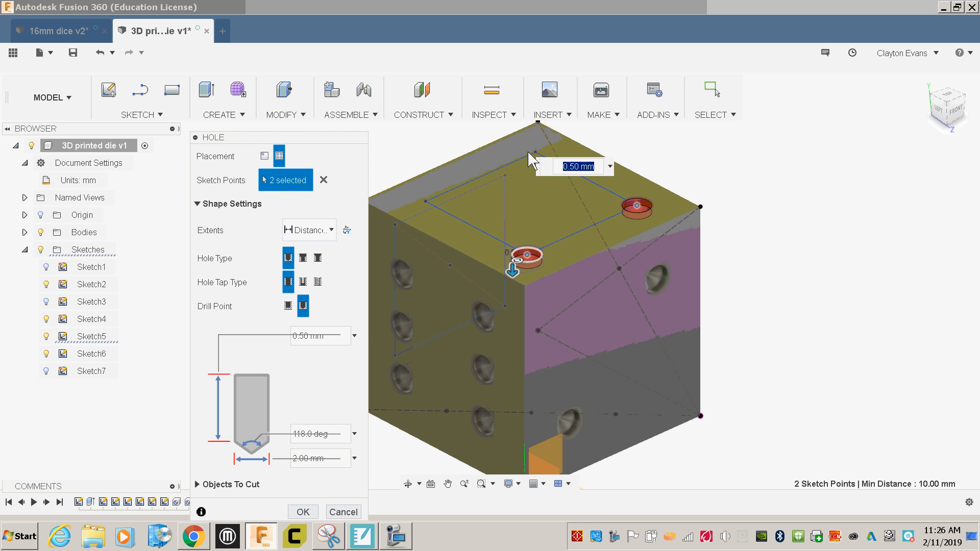
click(535, 151)
click(425, 201)
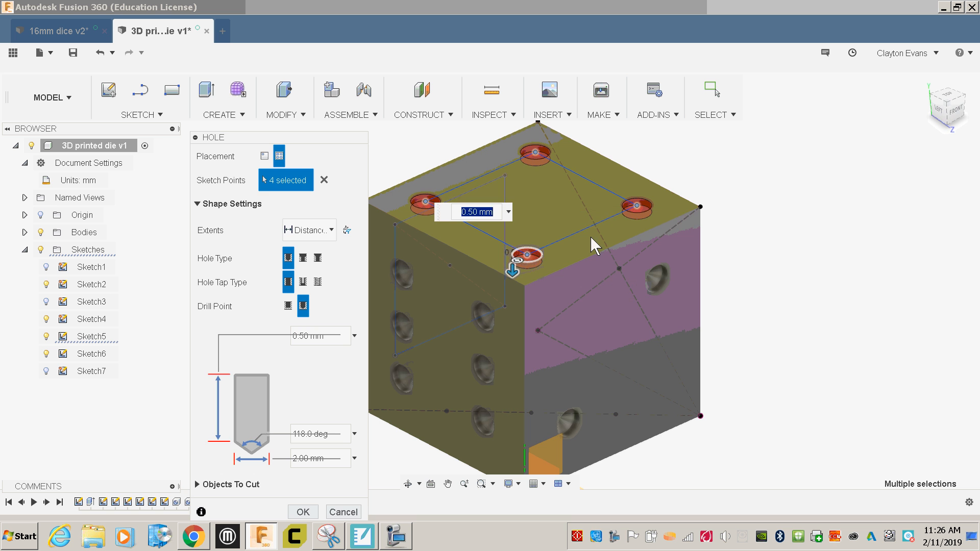
key(Return)
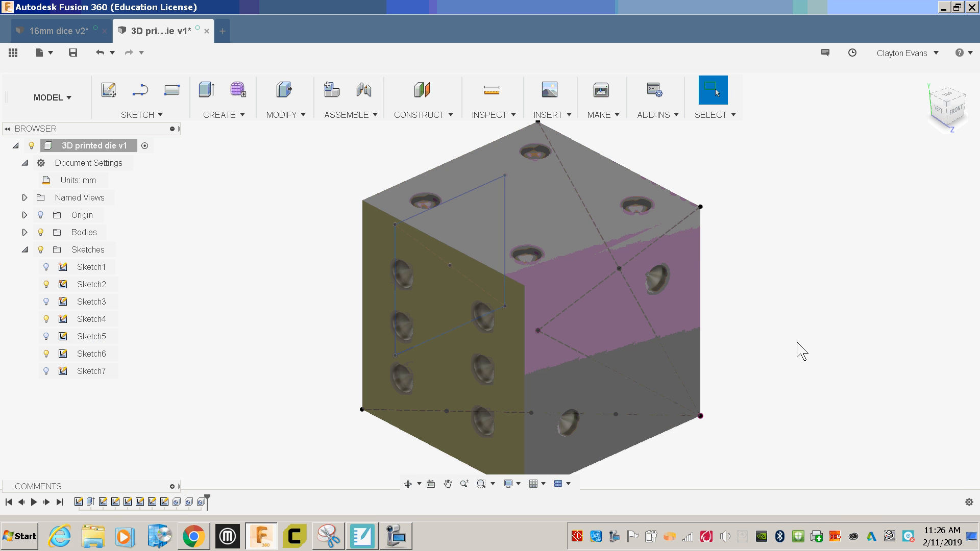
Step: Cut a single hole at the center sketch point of the right face, keeping the same hole settings
shift+middle_drag(801, 351, 709, 340)
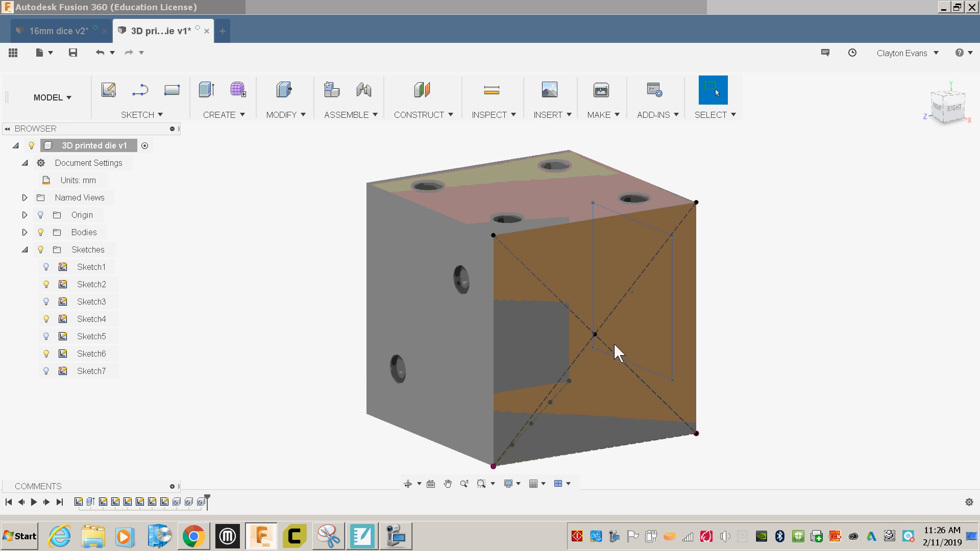
key(h)
click(595, 334)
key(Return)
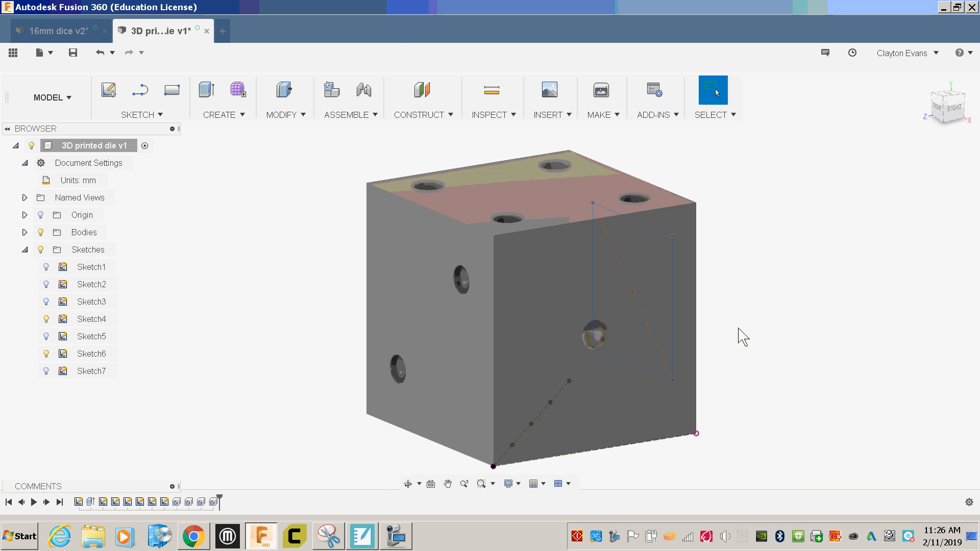
Step: Cut 2 mm diameter, 0.5 mm deep simple holes at the three diagonal sketch points on the bottom face
shift+middle_drag(744, 397, 717, 319)
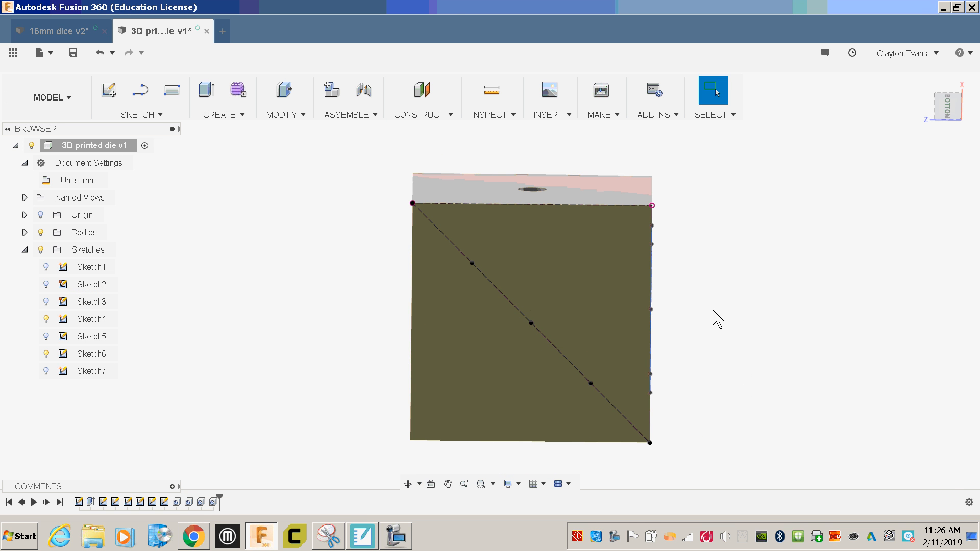
key(h)
click(471, 264)
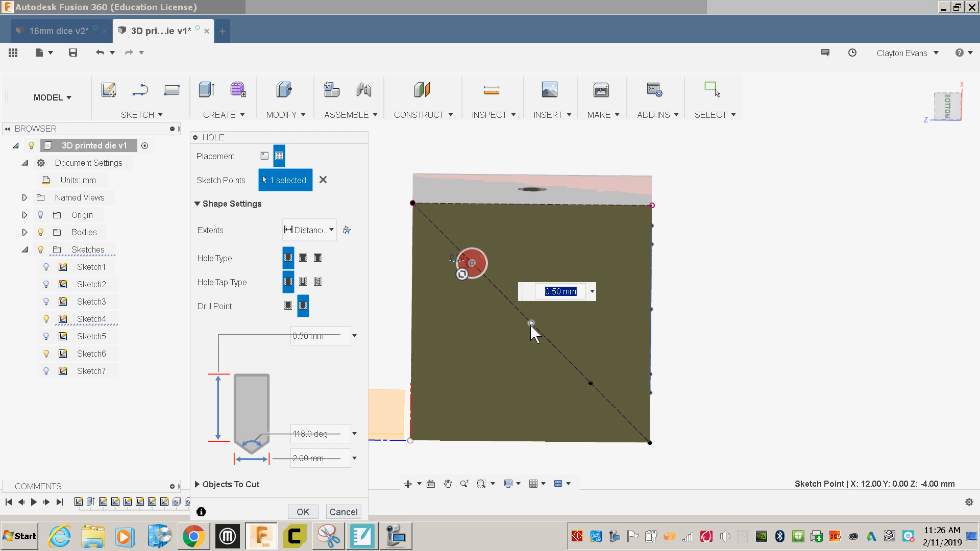
click(530, 323)
click(590, 383)
key(Return)
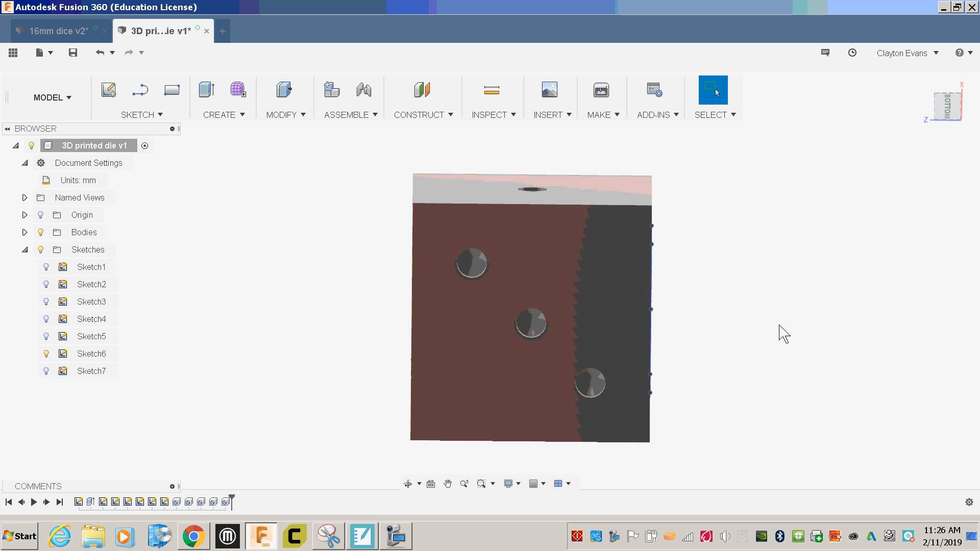
Step: Cut 2 mm diameter, 0.5 mm deep simple holes at the rectangle's four corners and center point on the back face
shift+middle_drag(712, 348, 662, 402)
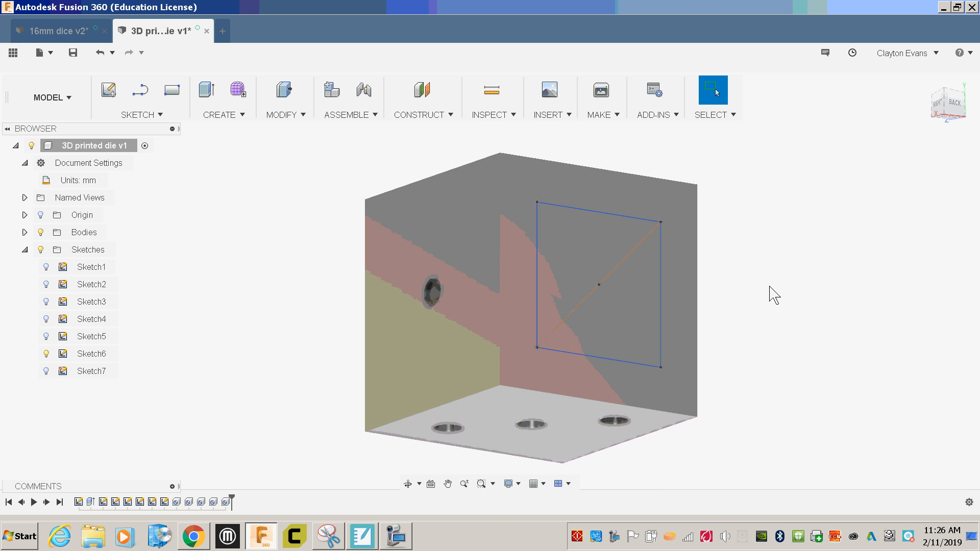
mouse_move(775, 295)
shift+middle_down()
mouse_move(735, 293)
mouse_move(700, 331)
mouse_move(735, 323)
mouse_move(761, 282)
shift+middle_up()
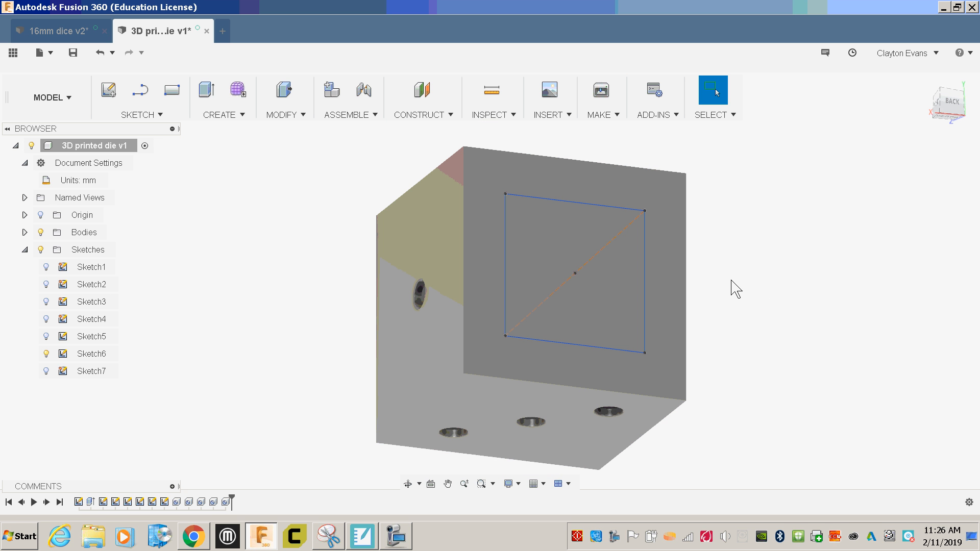
key(h)
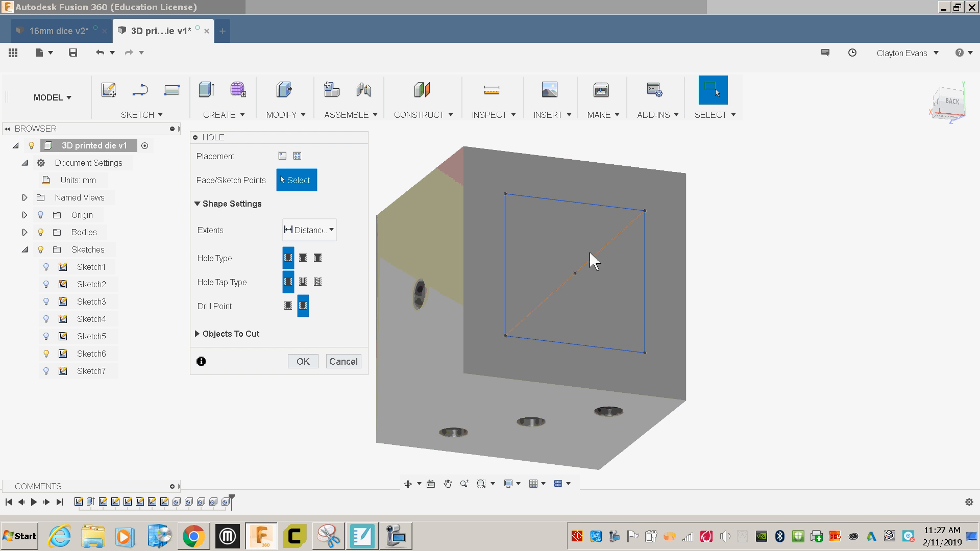
click(504, 195)
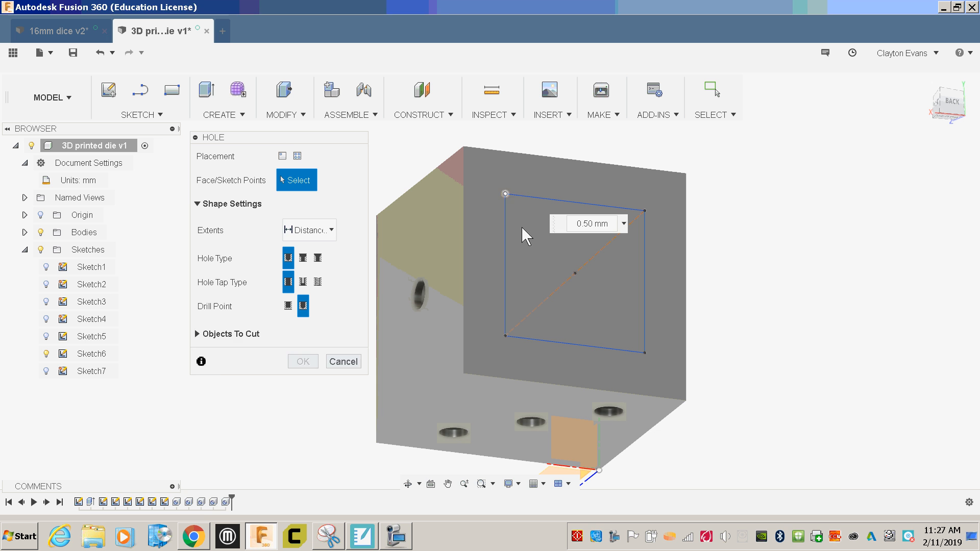
click(574, 274)
click(505, 336)
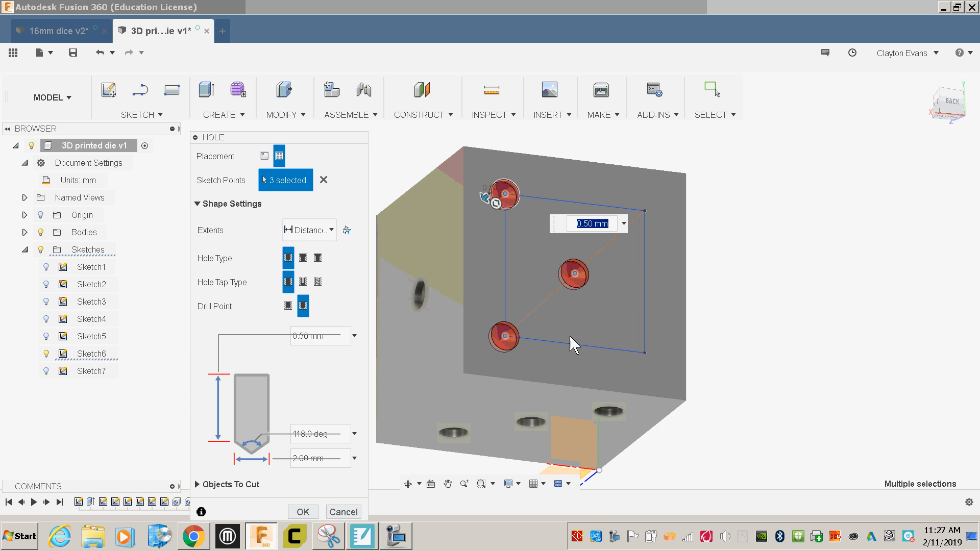
click(644, 351)
click(644, 211)
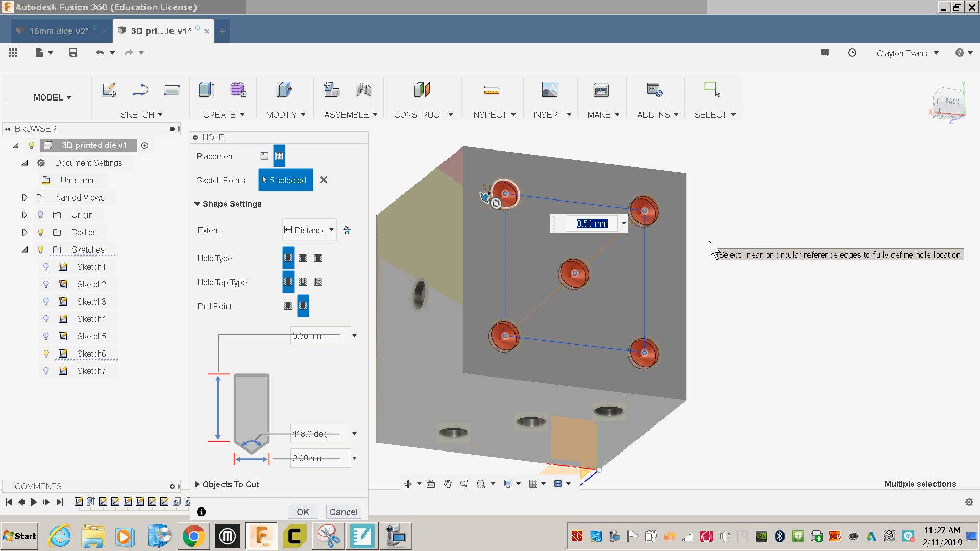
key(Return)
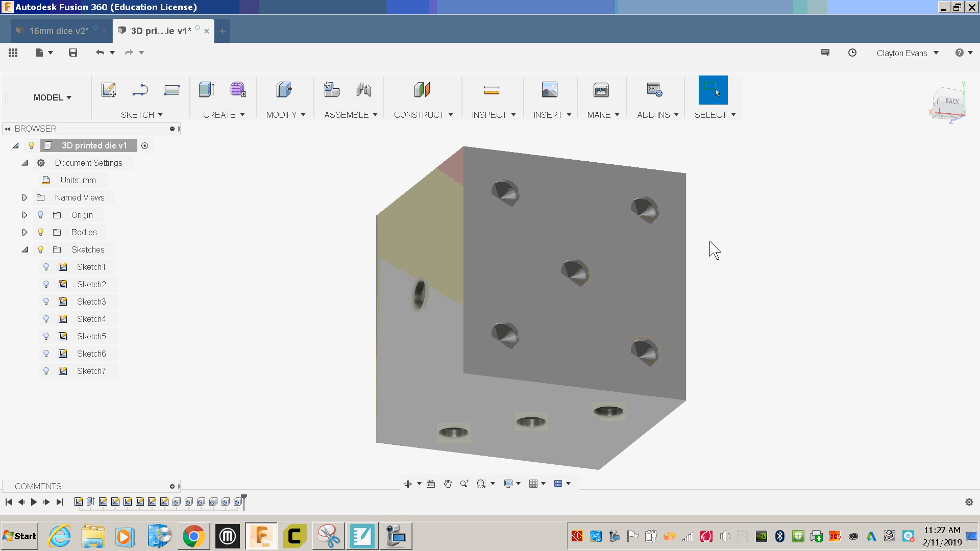
Step: Fillet all twelve outer edges of the die with a constant 1 mm radius, keeping the dot holes' edges unselected
shift+middle_drag(742, 308, 565, 268)
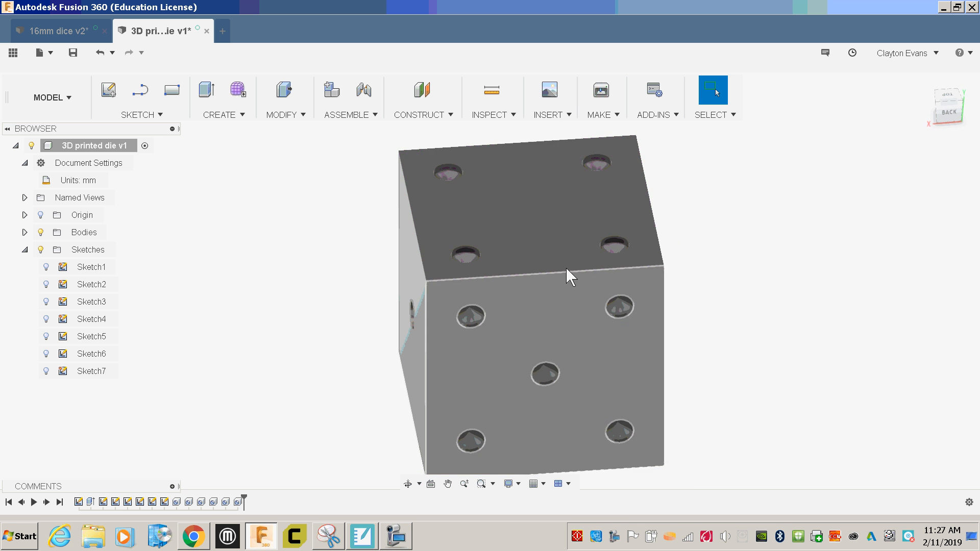
scroll(642, 354, up, 2)
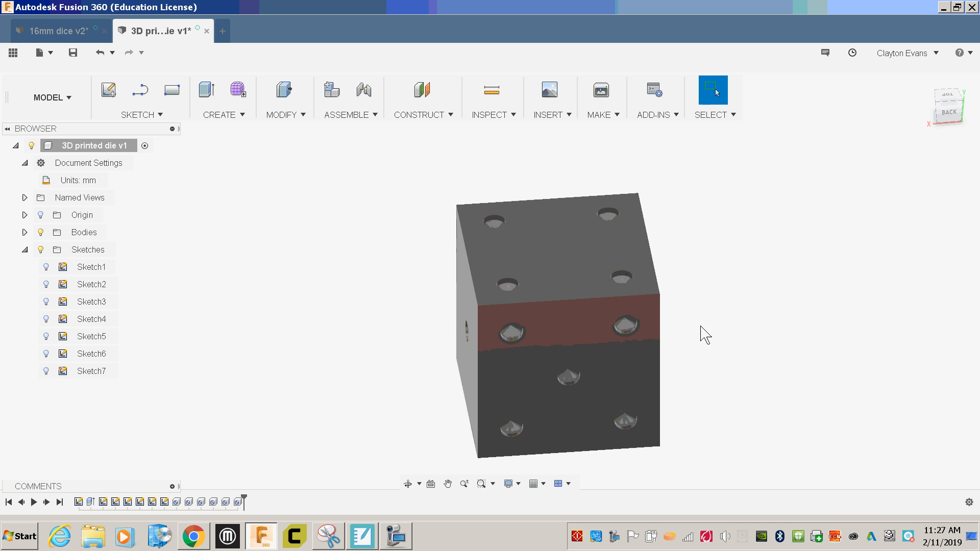
shift+middle_drag(712, 339, 670, 341)
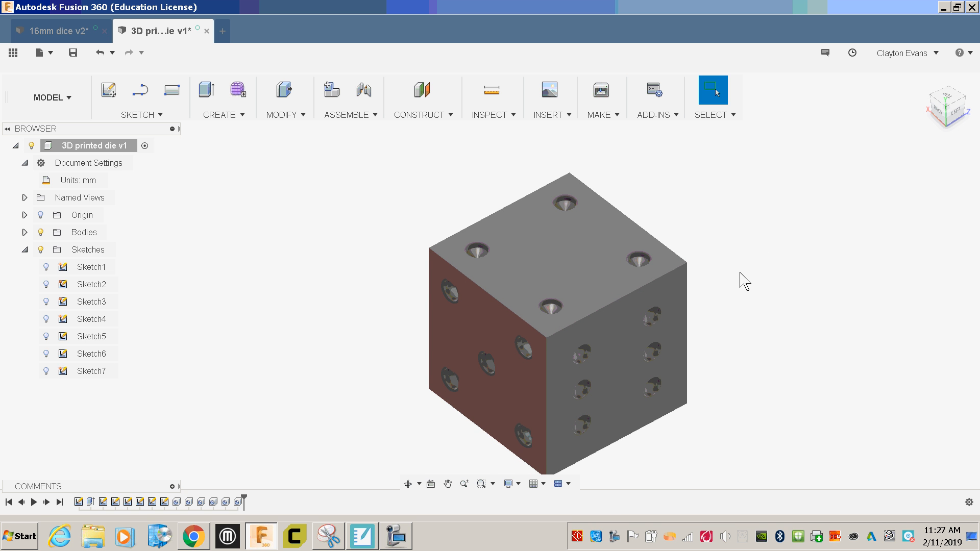
middle_drag(744, 281, 711, 258)
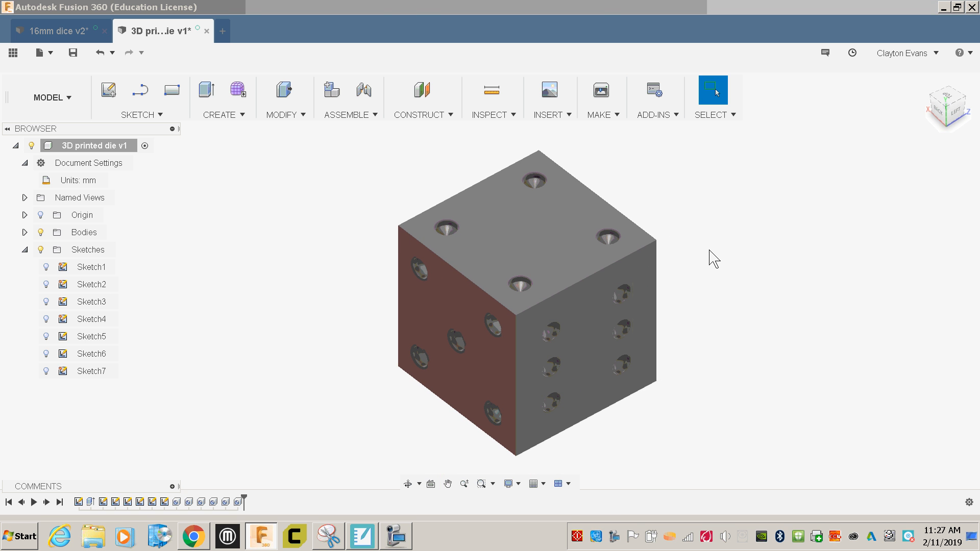
key(f)
click(602, 267)
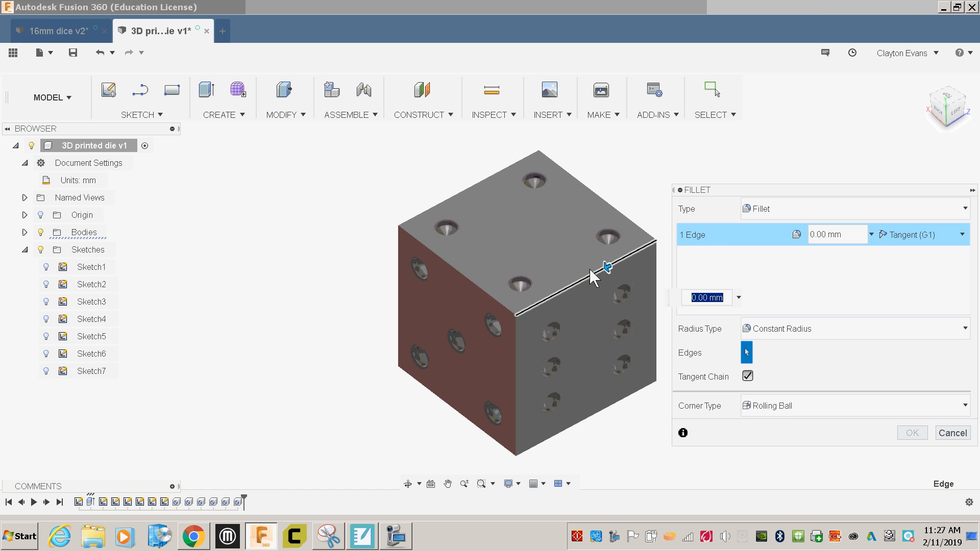
click(460, 272)
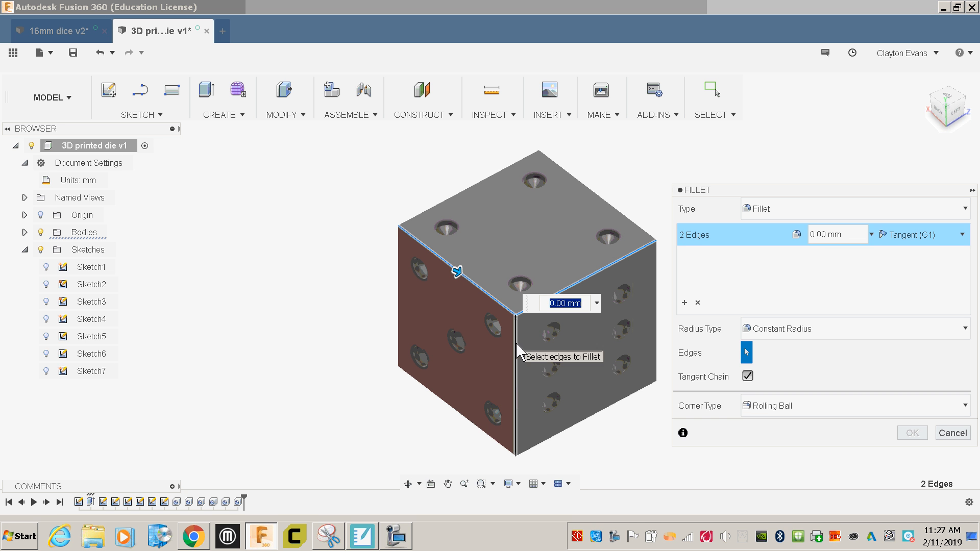
click(516, 352)
click(551, 438)
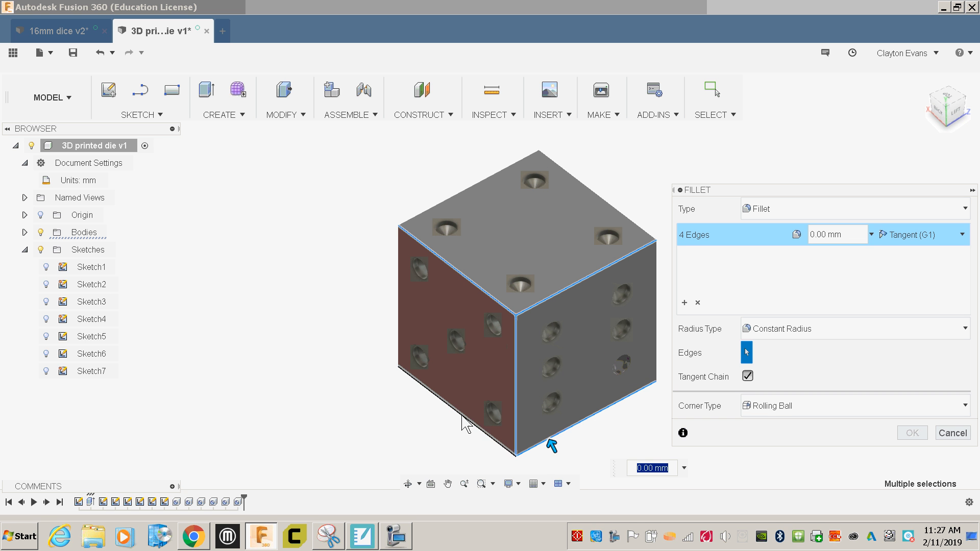
shift+middle_drag(638, 412, 560, 433)
click(486, 352)
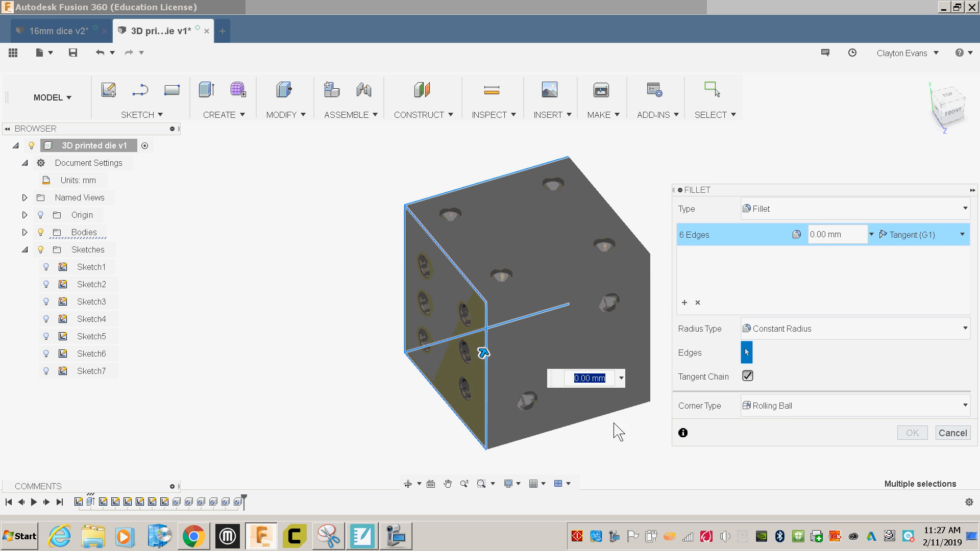
click(586, 421)
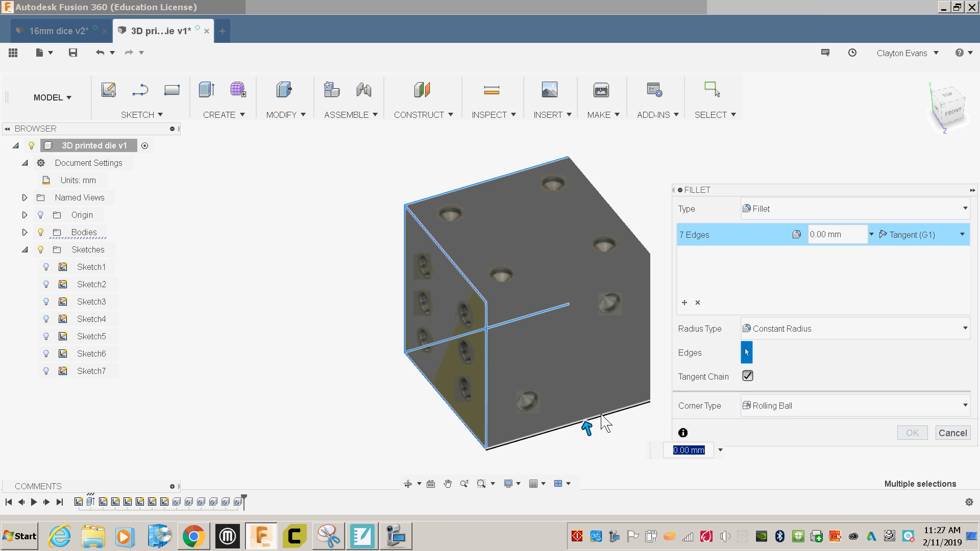
shift+middle_drag(662, 386, 560, 392)
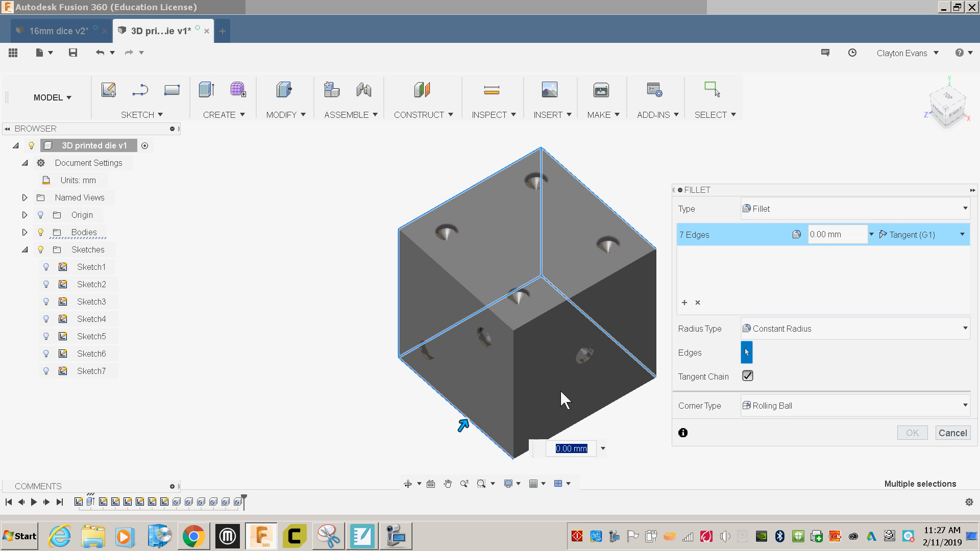
click(562, 436)
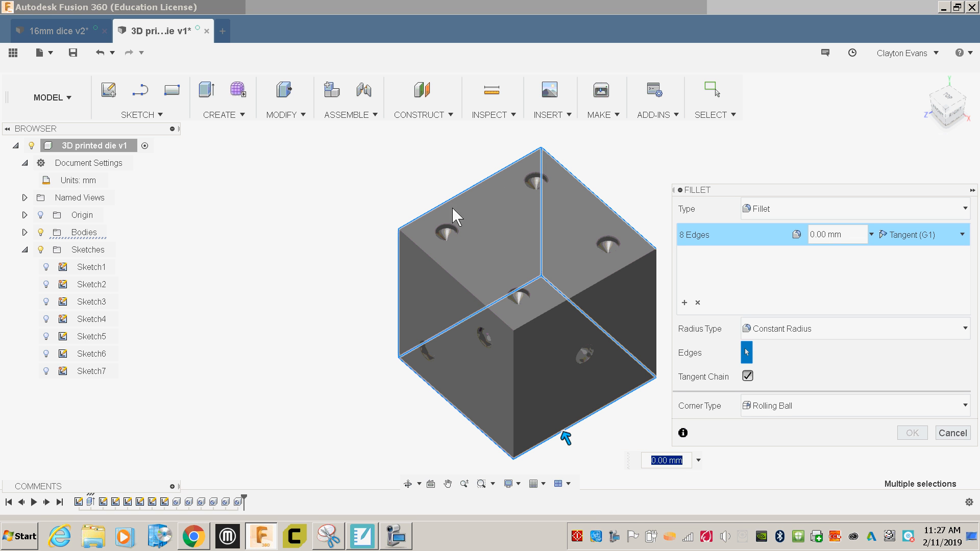
click(458, 281)
click(578, 294)
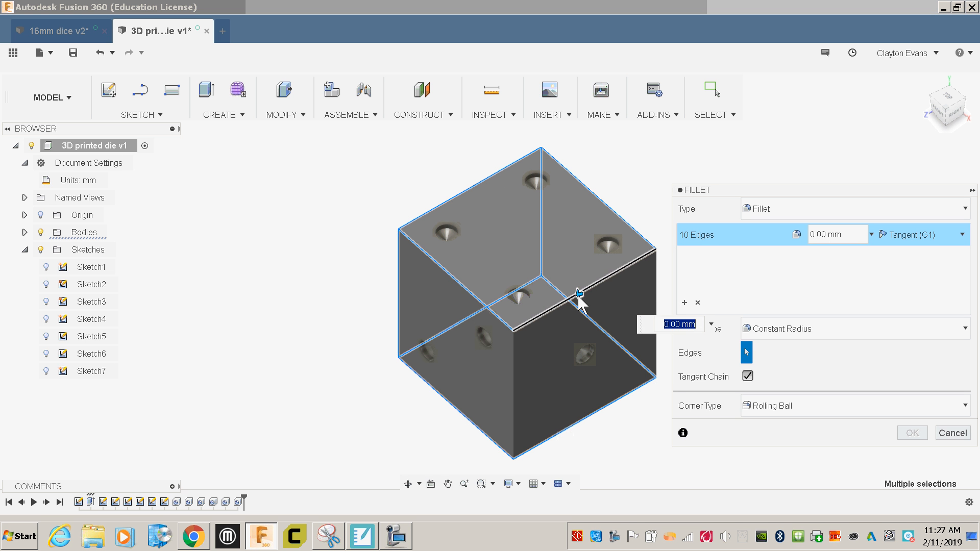
click(656, 291)
click(512, 359)
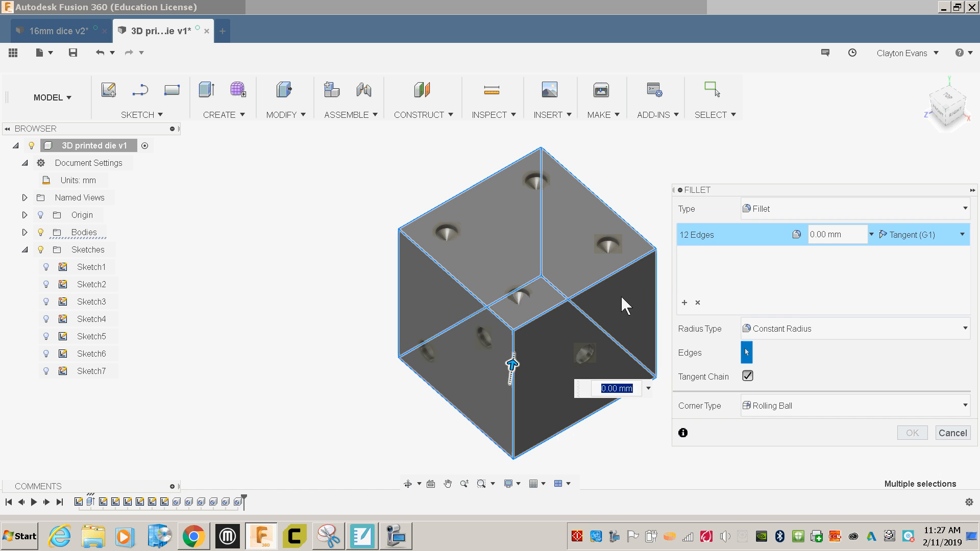
shift+middle_drag(624, 217, 559, 351)
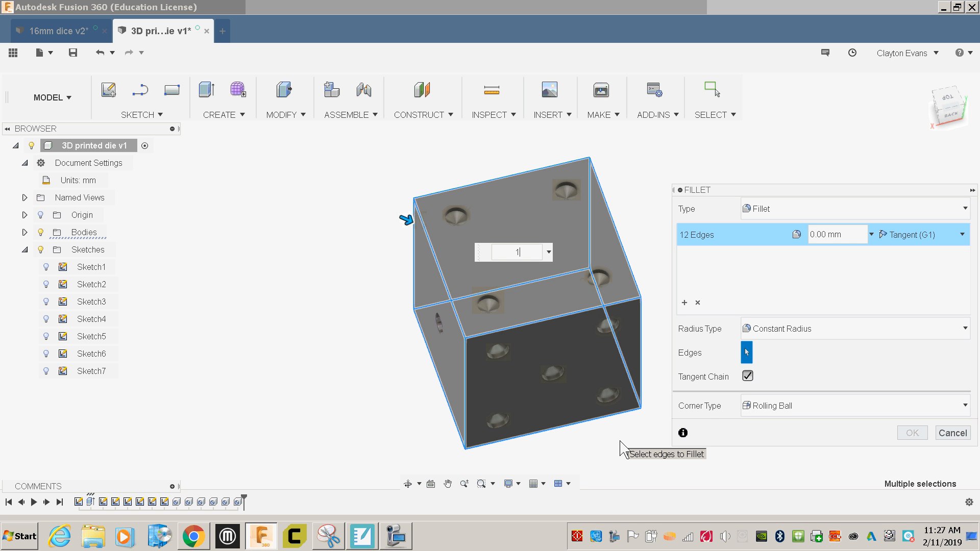
key(Return)
key(Return)
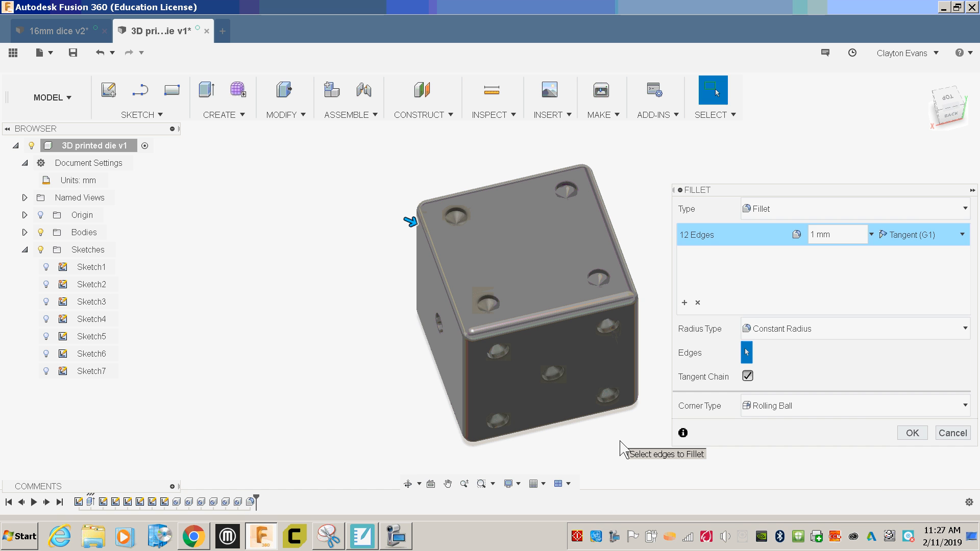
shift+middle_drag(682, 426, 632, 382)
click(396, 536)
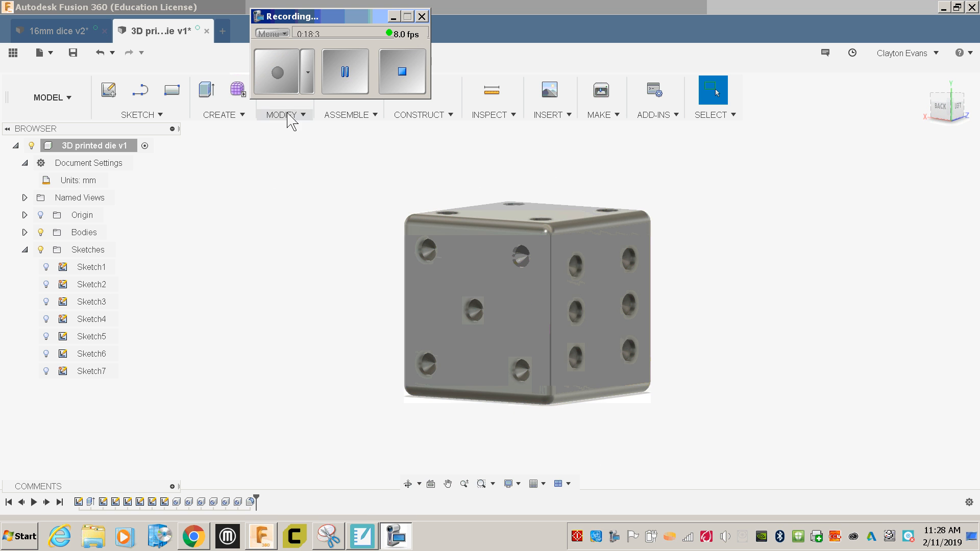